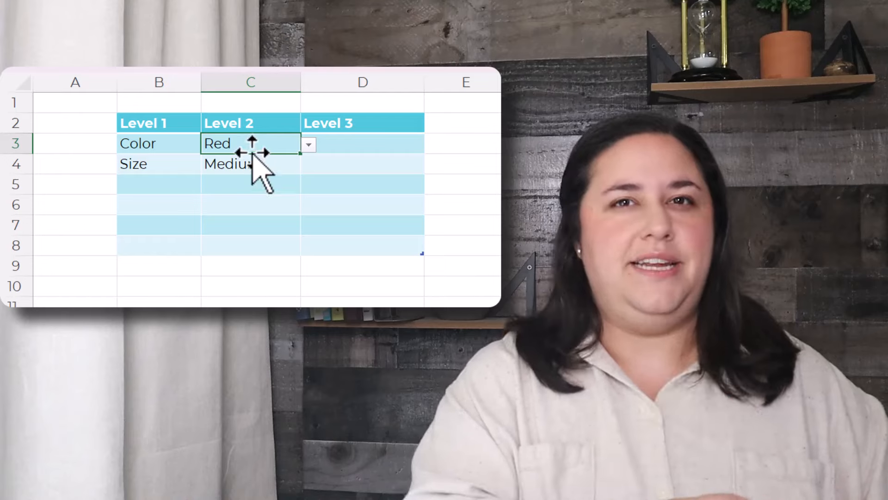
- Choose Maroon in D3 and Average in D4 as the Level 3 entries
{"action": "left_click", "coordinate": [321, 143]}
{"action": "left_click", "coordinate": [429, 146]}
{"action": "left_click", "coordinate": [359, 178]}
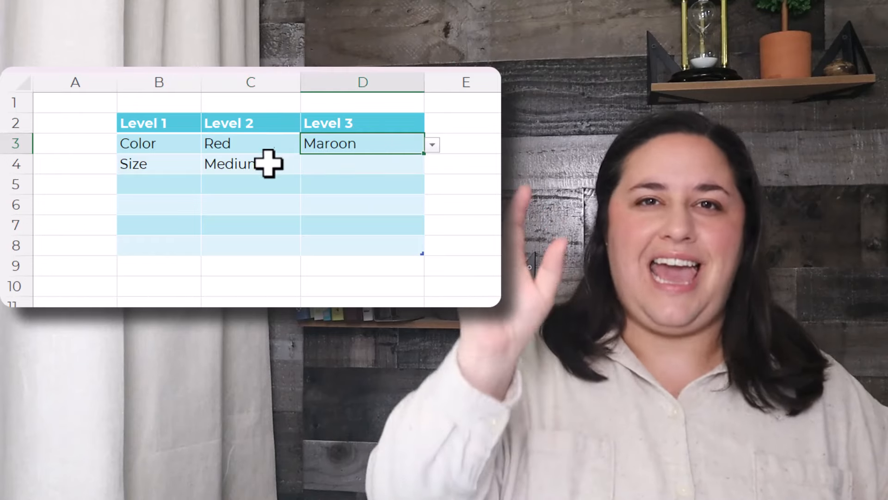
{"action": "left_click", "coordinate": [396, 166]}
{"action": "left_click", "coordinate": [432, 165]}
{"action": "left_click", "coordinate": [338, 213]}
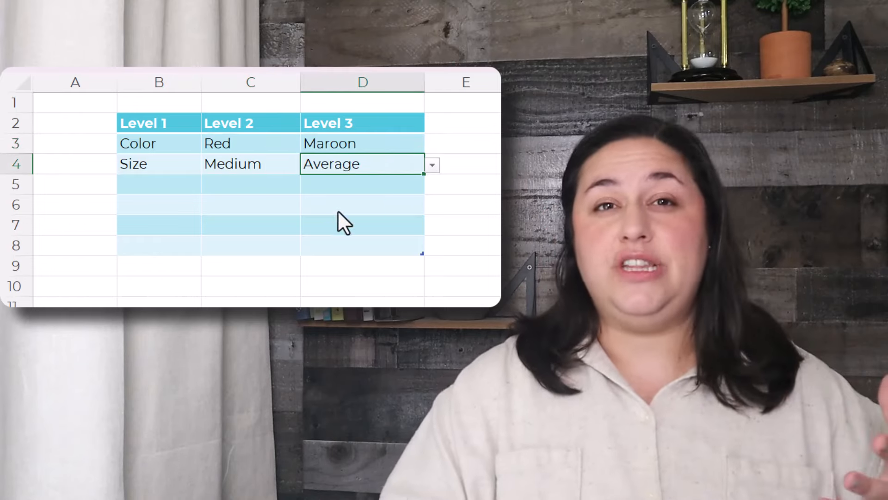
{"action": "left_click", "coordinate": [194, 185]}
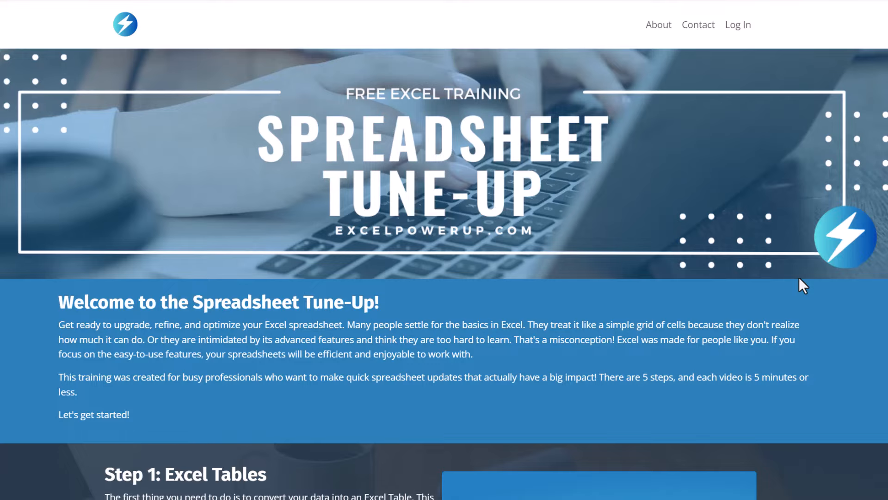
{"action": "scroll", "coordinate": [799, 280], "scroll_direction": "down", "scroll_amount": 18}
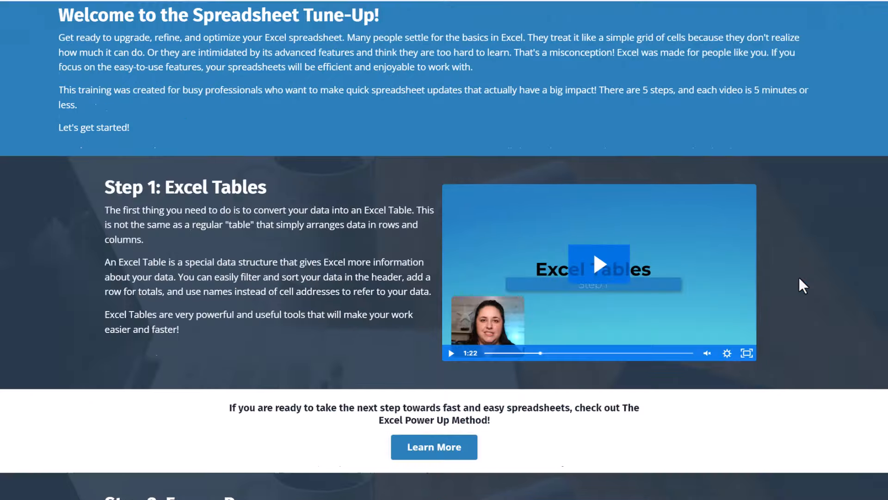
{"action": "scroll", "coordinate": [798, 276], "scroll_direction": "down", "scroll_amount": 15}
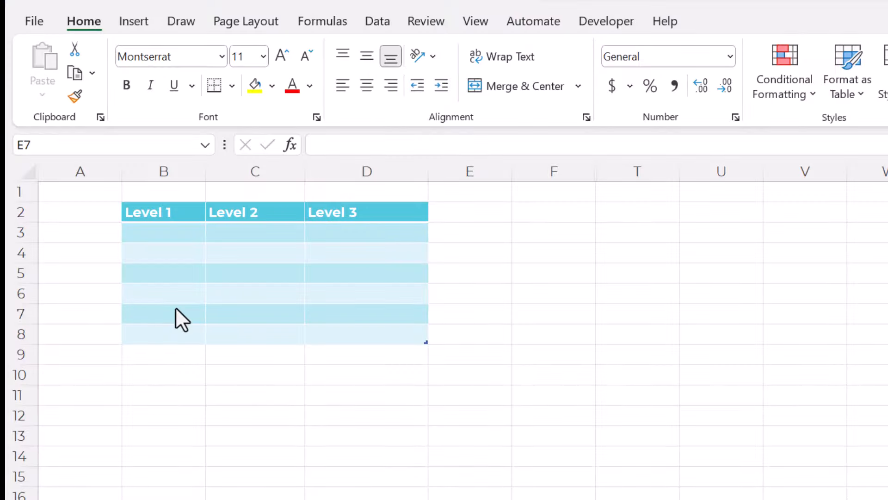
- Choose Color as Level 1 and Red as Level 2 in row 3 of the table
{"action": "left_click", "coordinate": [181, 231]}
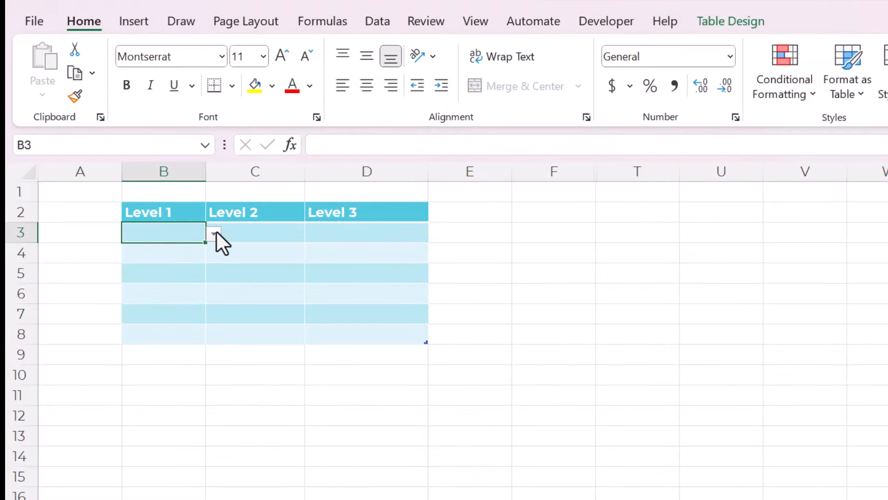
{"action": "left_click", "coordinate": [214, 232]}
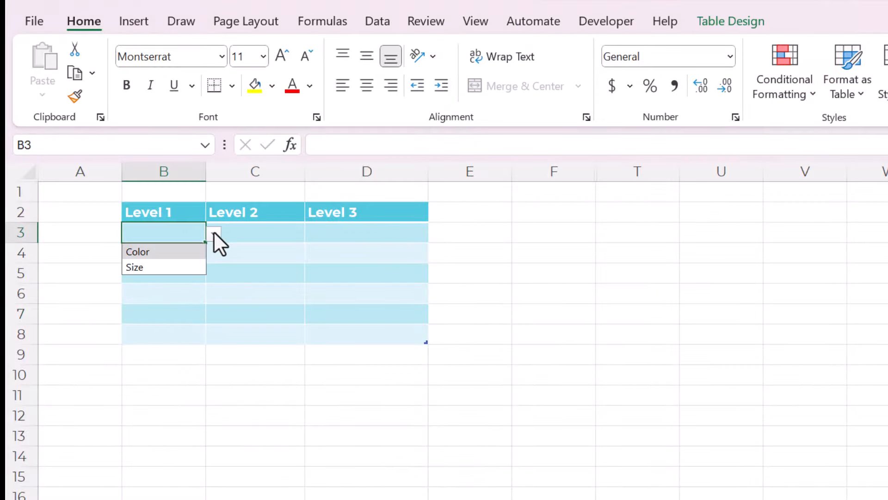
{"action": "left_click", "coordinate": [152, 253]}
{"action": "left_click", "coordinate": [284, 237]}
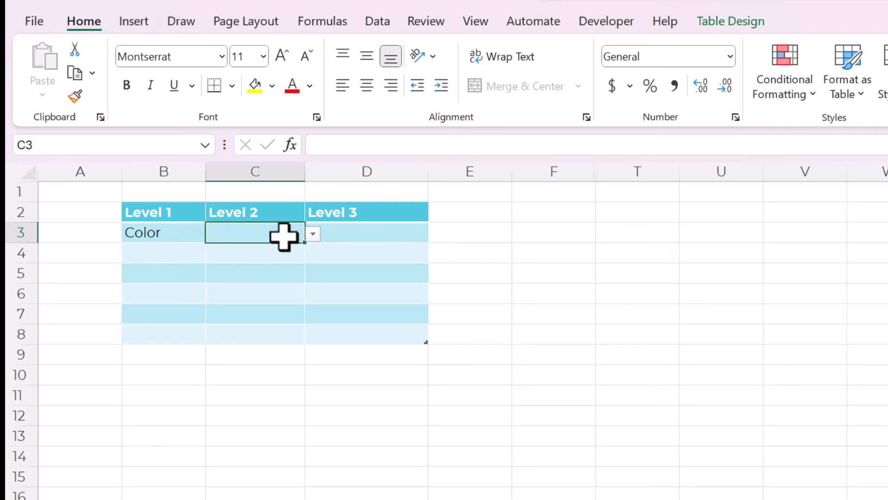
{"action": "left_click", "coordinate": [311, 234]}
{"action": "left_click", "coordinate": [279, 251]}
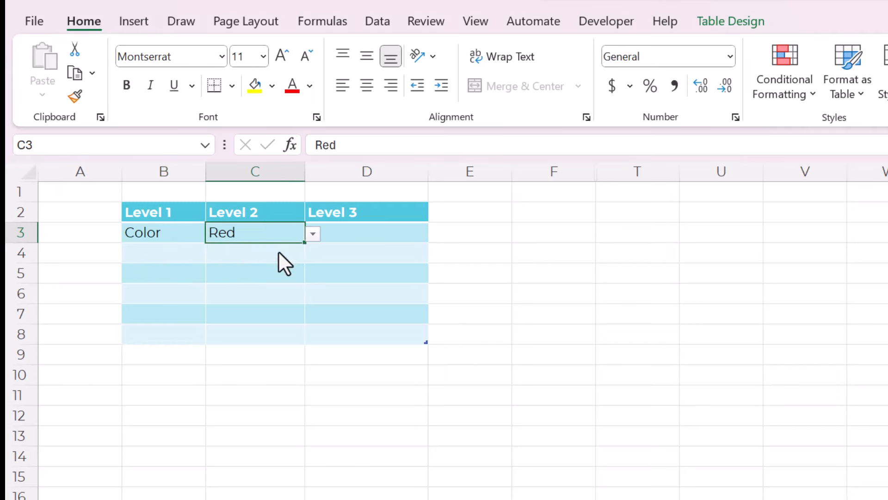
{"action": "left_click", "coordinate": [175, 229]}
{"action": "left_click", "coordinate": [211, 236]}
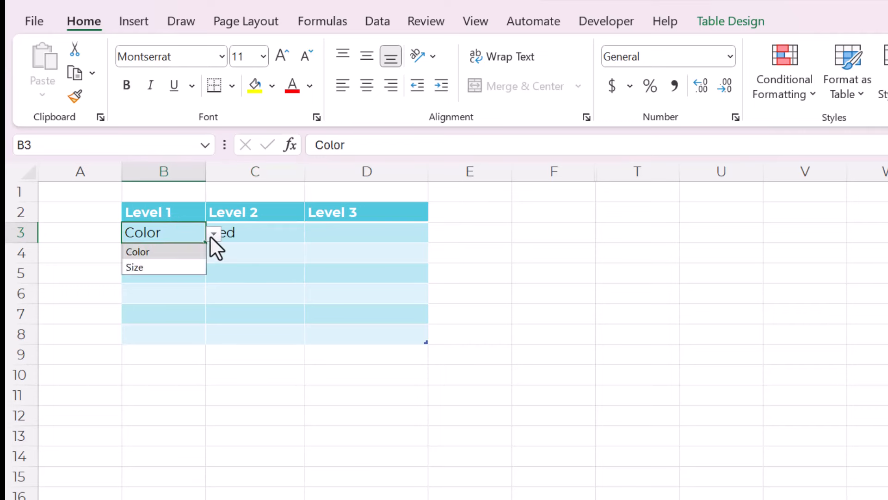
{"action": "left_click", "coordinate": [224, 252]}
- Choose Size as Level 1 and Medium as Level 2 in row 4 of the table
{"action": "left_click", "coordinate": [194, 257]}
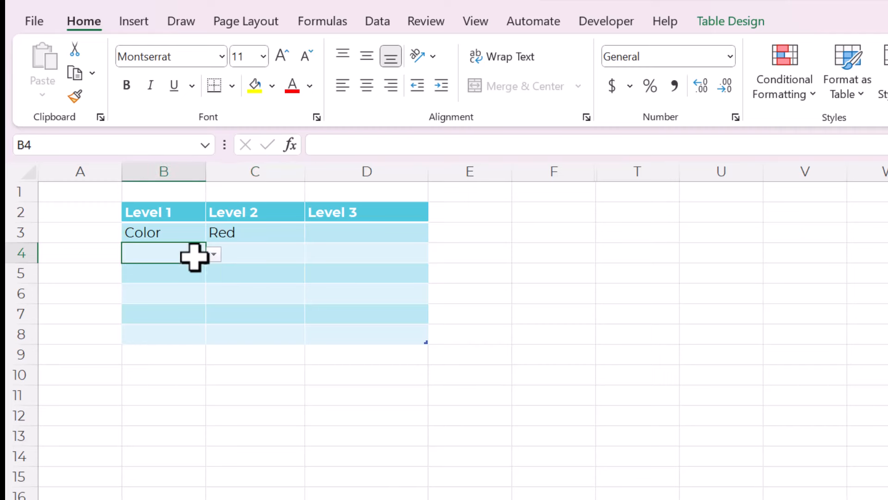
{"action": "left_click", "coordinate": [213, 255]}
{"action": "left_click", "coordinate": [170, 285]}
{"action": "left_click", "coordinate": [262, 251]}
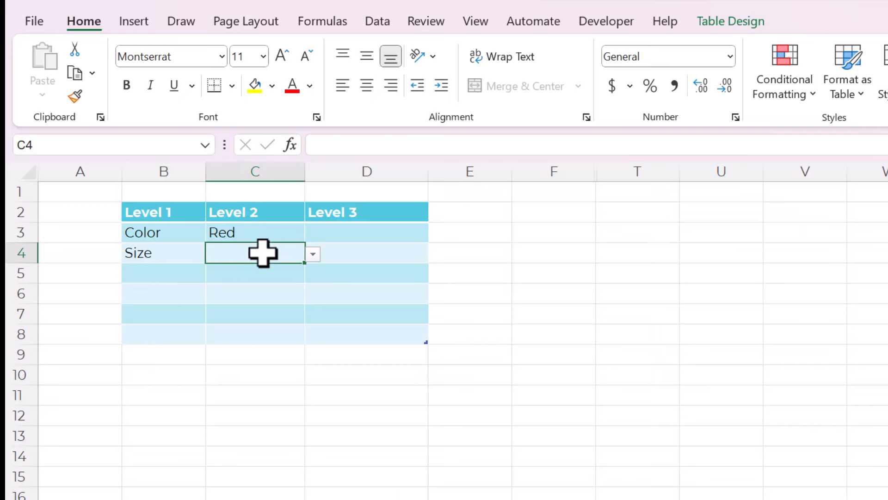
{"action": "left_click", "coordinate": [310, 254]}
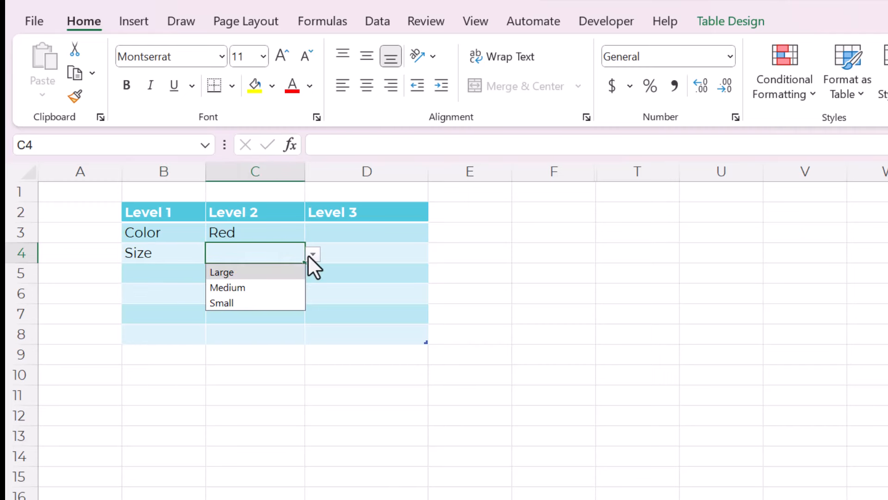
{"action": "left_click", "coordinate": [274, 287]}
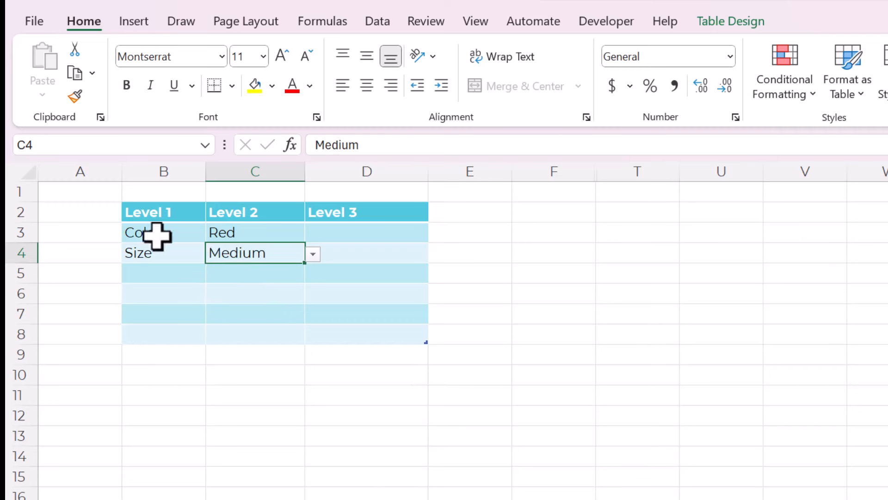
- Choose Maroon as the Level 3 entry for Red in row 3
{"action": "left_click", "coordinate": [258, 236]}
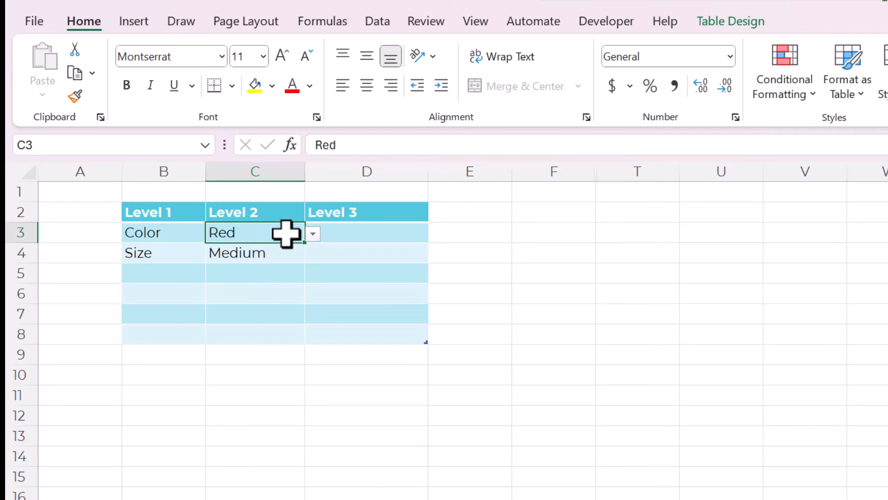
{"action": "left_click", "coordinate": [351, 236]}
{"action": "left_click", "coordinate": [436, 234]}
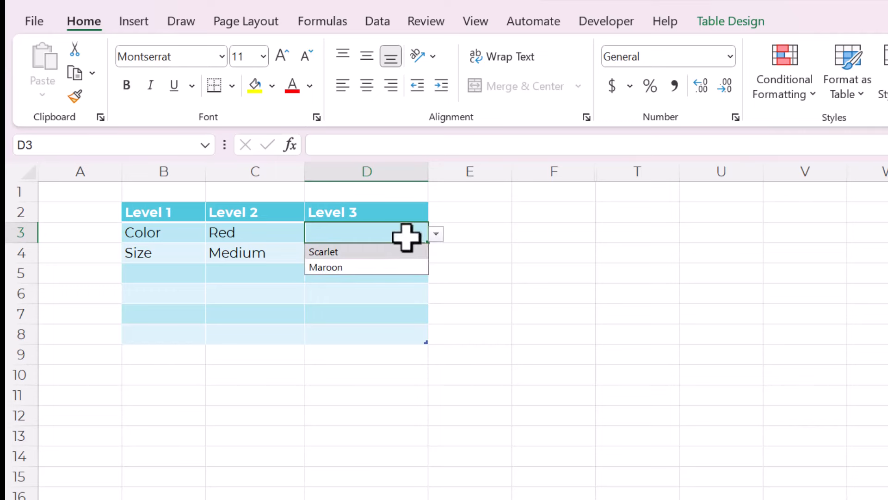
{"action": "left_click", "coordinate": [362, 265]}
- Choose Average as the Level 3 entry for Medium in row 4
{"action": "left_click", "coordinate": [270, 252]}
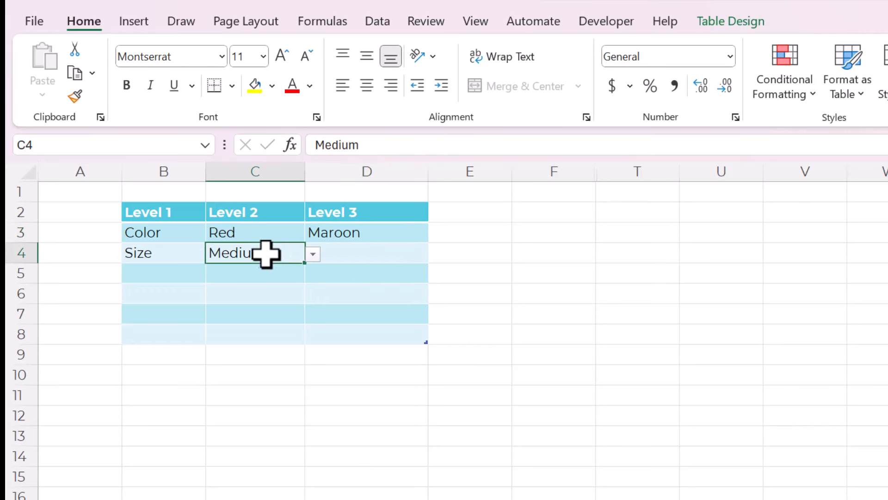
{"action": "left_click", "coordinate": [421, 251]}
{"action": "left_click", "coordinate": [443, 254]}
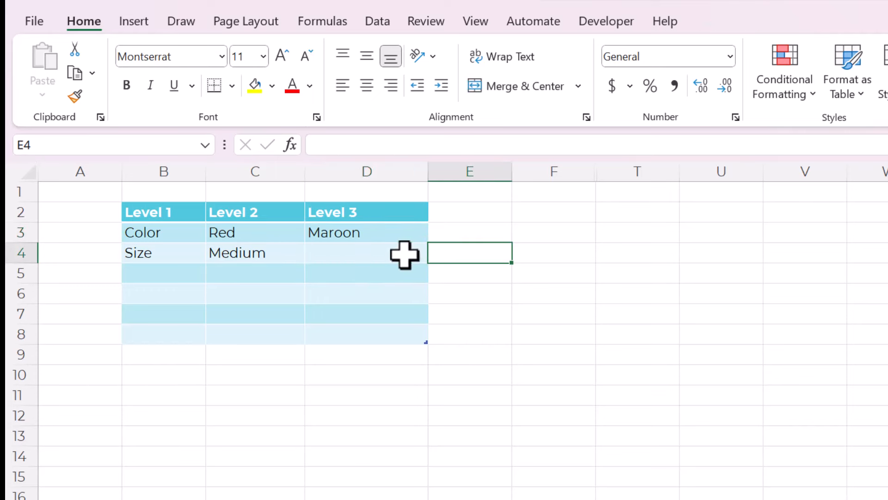
{"action": "left_click", "coordinate": [402, 254]}
{"action": "left_click", "coordinate": [436, 255]}
{"action": "left_click", "coordinate": [343, 298]}
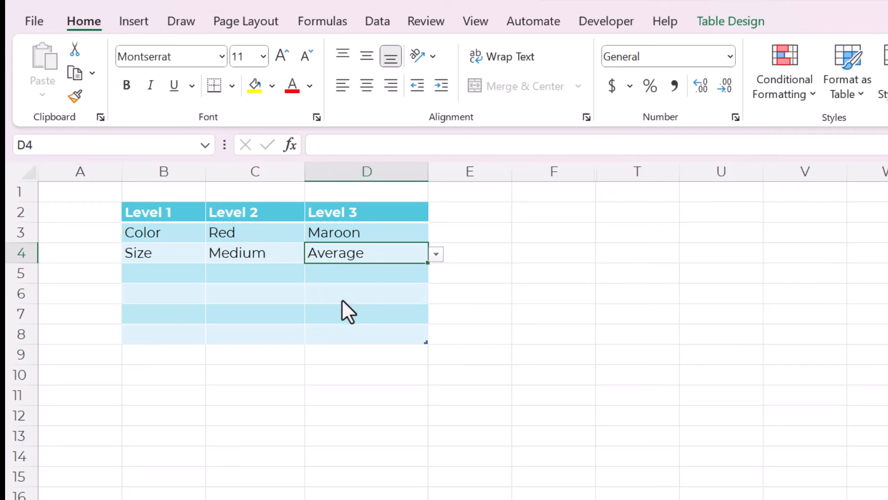
- Fill row 5 from the dependent lists with Color, Blue and Navy
{"action": "left_click", "coordinate": [144, 276]}
{"action": "left_click", "coordinate": [214, 274]}
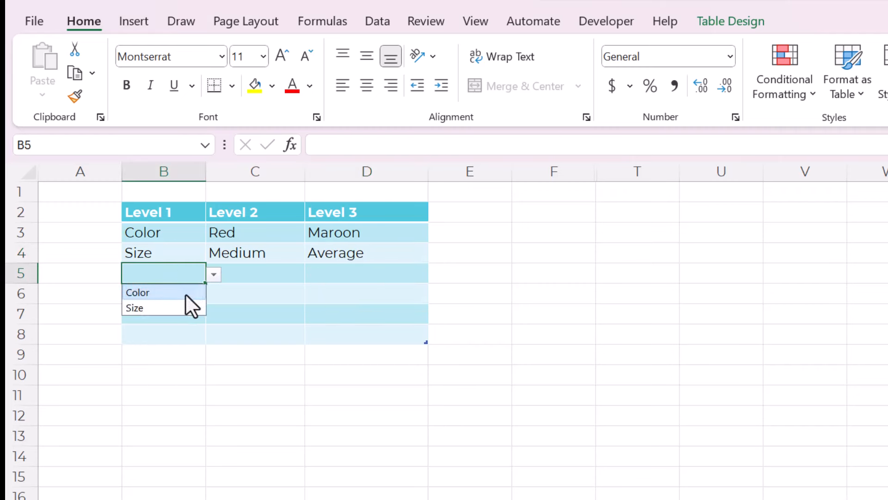
{"action": "left_click", "coordinate": [185, 292]}
{"action": "left_click", "coordinate": [296, 277]}
{"action": "left_click", "coordinate": [311, 275]}
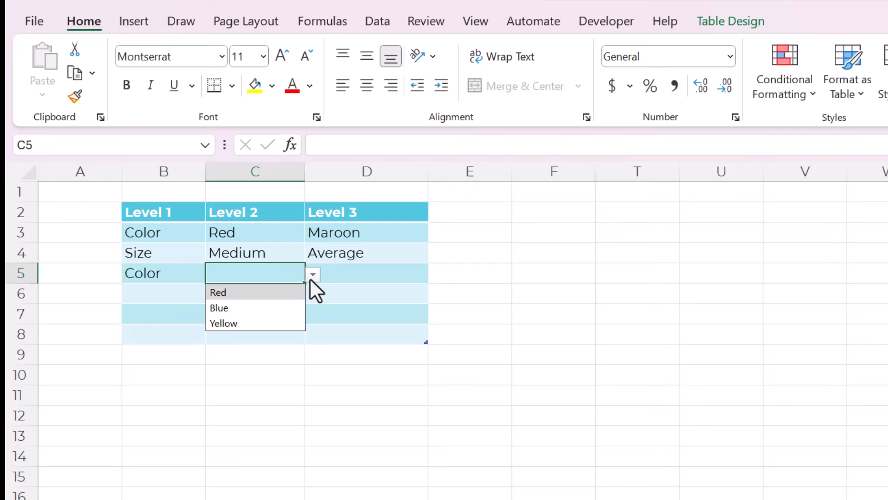
{"action": "left_click", "coordinate": [282, 308]}
{"action": "left_click", "coordinate": [357, 278]}
{"action": "left_click", "coordinate": [440, 276]}
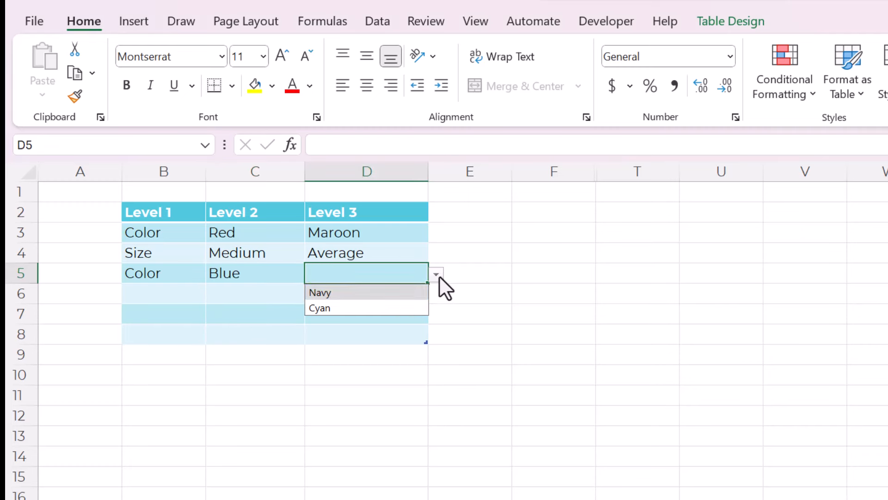
{"action": "left_click", "coordinate": [375, 292]}
{"action": "left_click", "coordinate": [179, 288]}
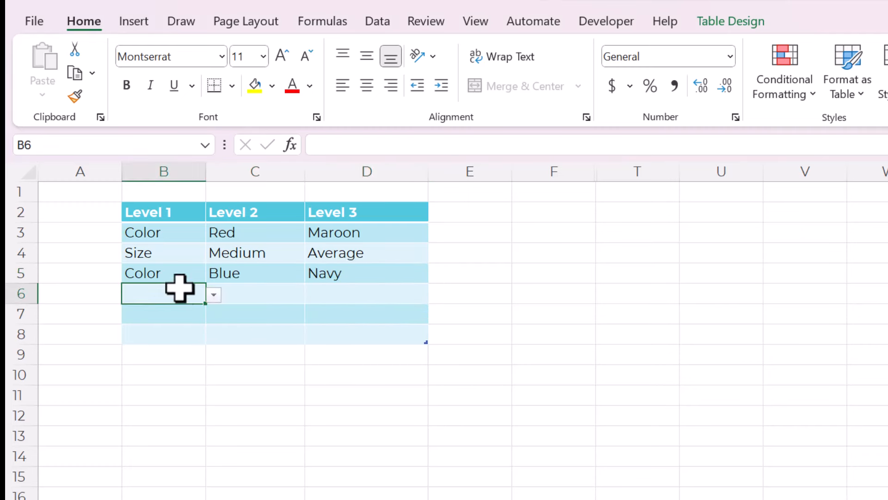
{"action": "left_click", "coordinate": [161, 170]}
{"action": "left_click", "coordinate": [239, 170]}
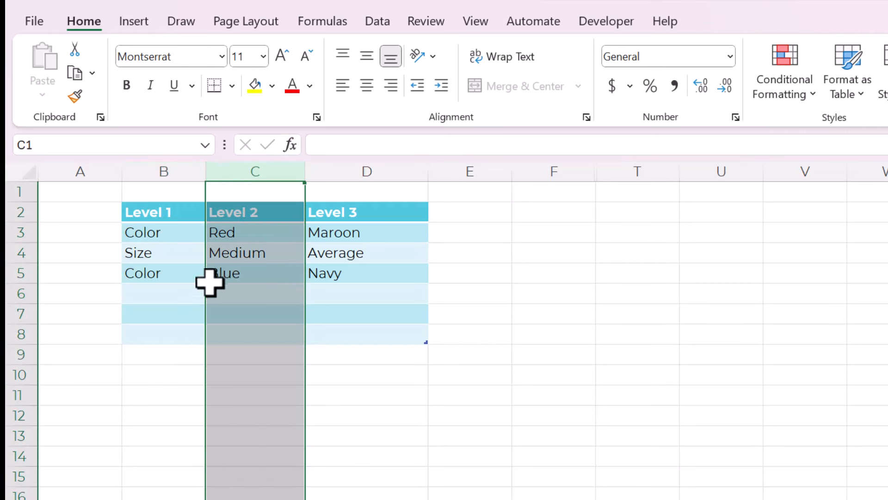
- Fill row 6 from the dependent lists with Size, Large and Enormous
{"action": "left_click", "coordinate": [179, 290]}
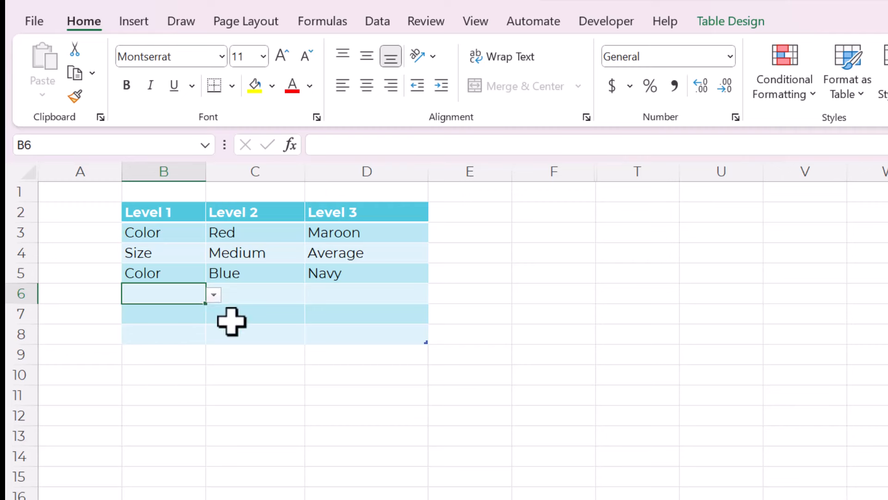
{"action": "left_click", "coordinate": [209, 293]}
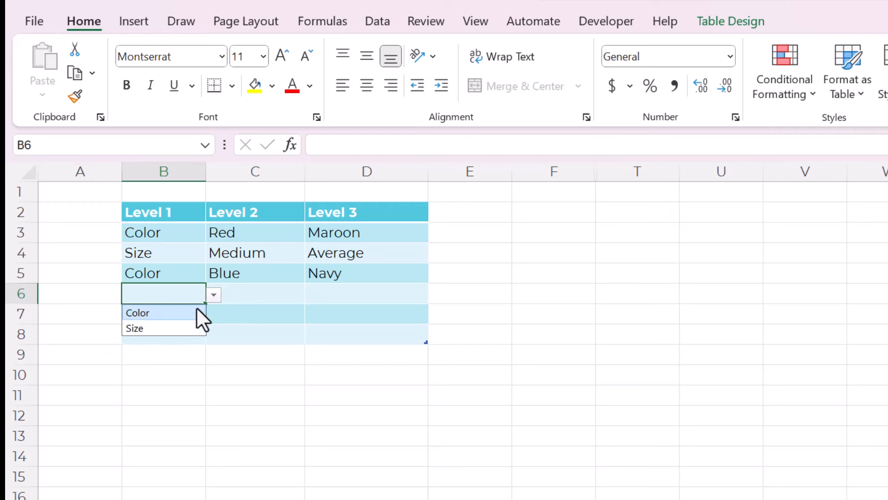
{"action": "left_click", "coordinate": [163, 328]}
{"action": "left_click", "coordinate": [293, 292]}
{"action": "left_click", "coordinate": [308, 295]}
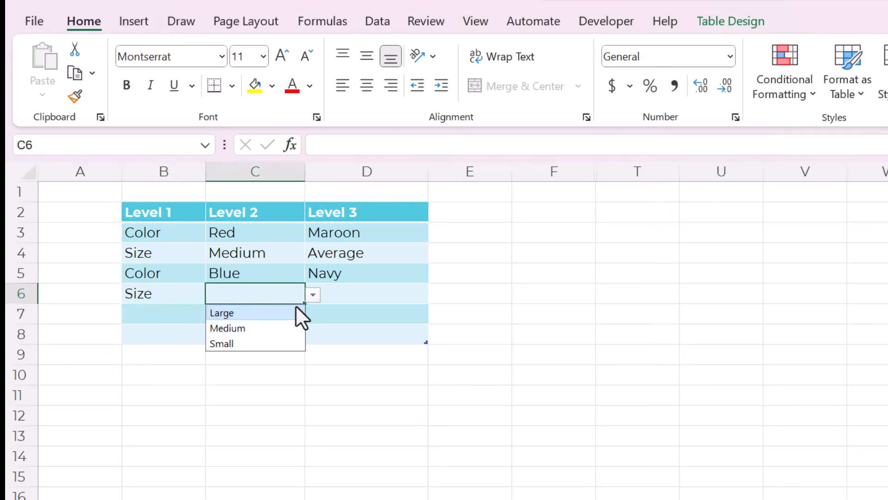
{"action": "left_click", "coordinate": [254, 313]}
{"action": "left_click", "coordinate": [377, 296]}
{"action": "left_click", "coordinate": [434, 295]}
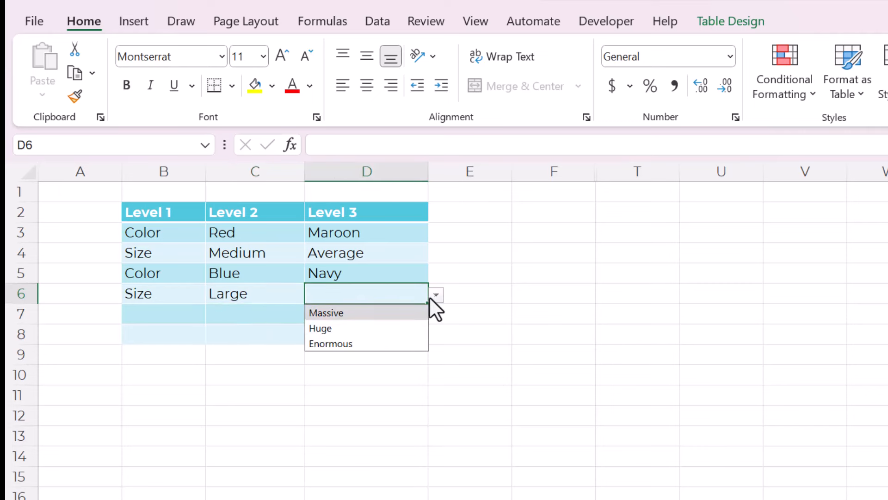
{"action": "left_click", "coordinate": [345, 339]}
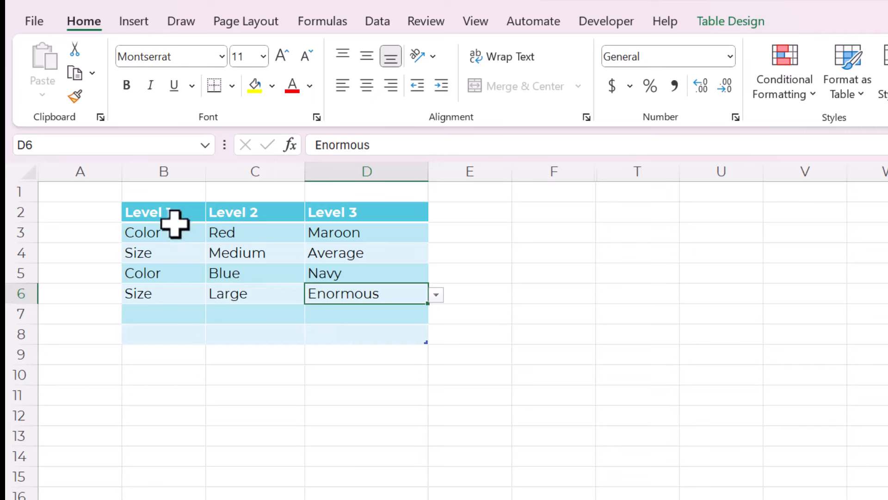
{"action": "left_click_drag", "start_coordinate": [179, 229], "coordinate": [375, 231]}
{"action": "left_click_drag", "start_coordinate": [185, 253], "coordinate": [386, 254]}
{"action": "left_click_drag", "start_coordinate": [174, 270], "coordinate": [359, 275]}
{"action": "left_click", "coordinate": [349, 289]}
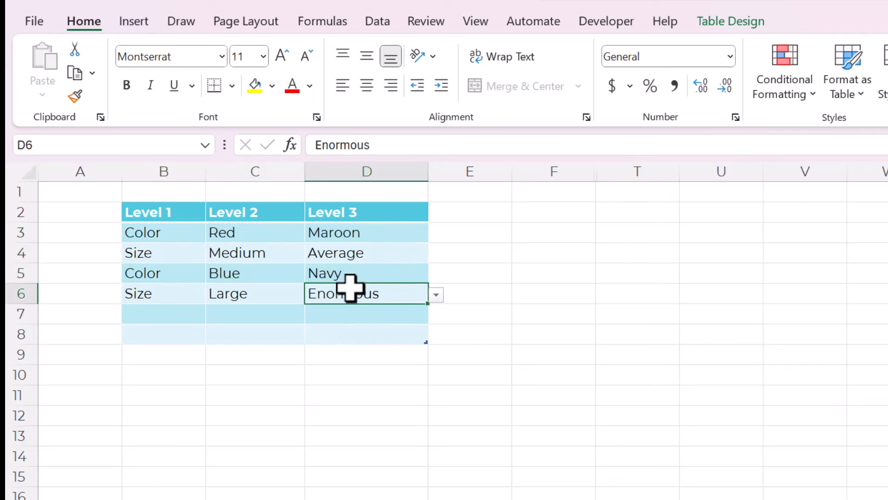
{"action": "left_click", "coordinate": [251, 292]}
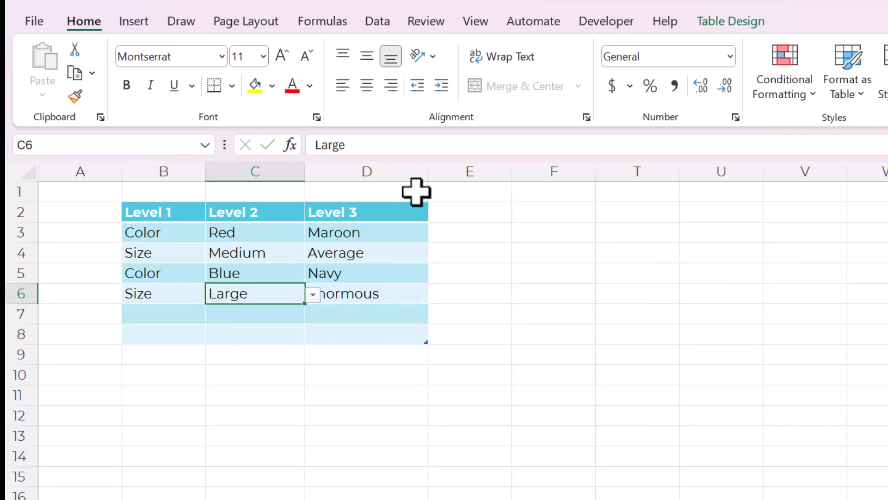
{"action": "left_click", "coordinate": [449, 166]}
{"action": "left_click", "coordinate": [525, 168]}
{"action": "left_click", "coordinate": [177, 206]}
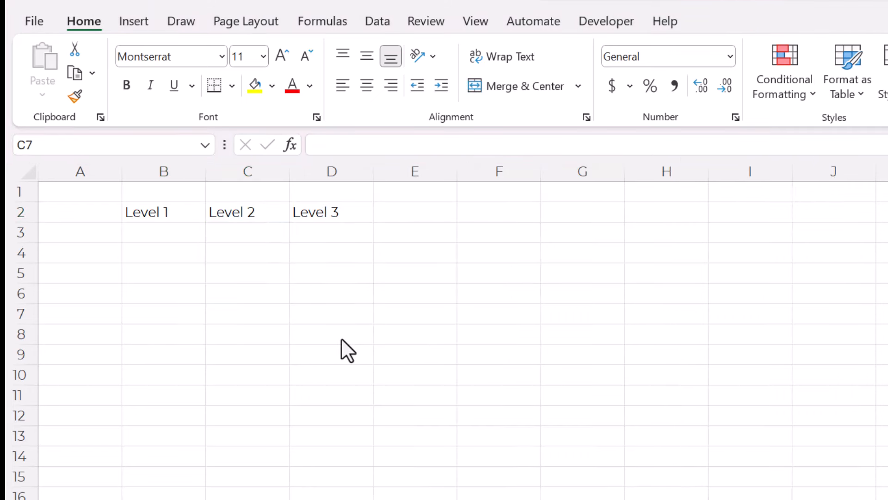
- Convert B2:D7 into a table that has headers and turn off its filter buttons
{"action": "left_click", "coordinate": [239, 284]}
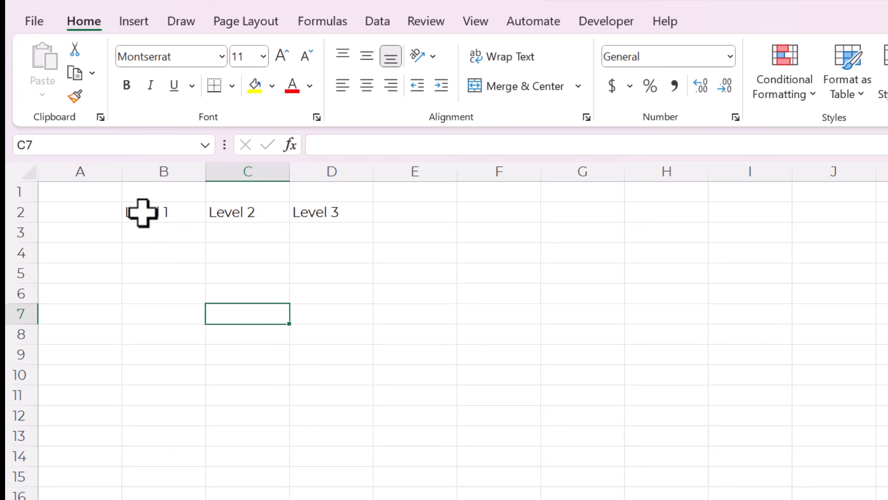
{"action": "left_click_drag", "start_coordinate": [142, 213], "coordinate": [314, 314]}
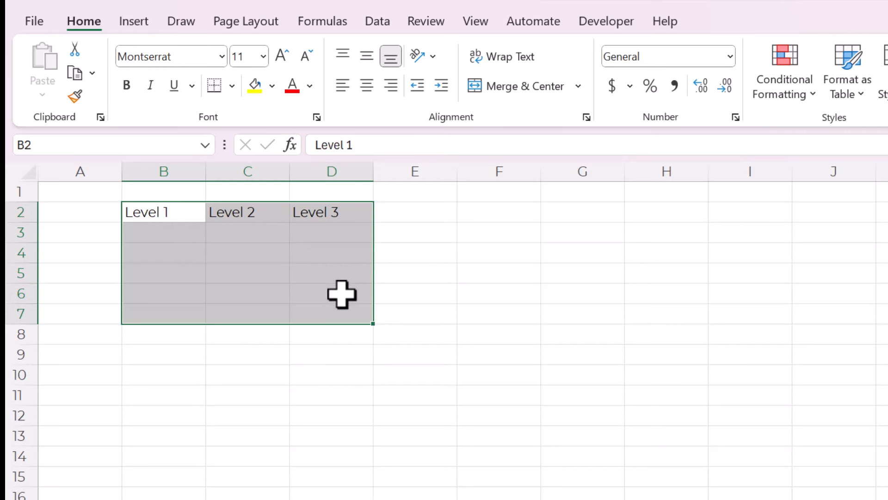
{"action": "key", "text": "ctrl+c"}
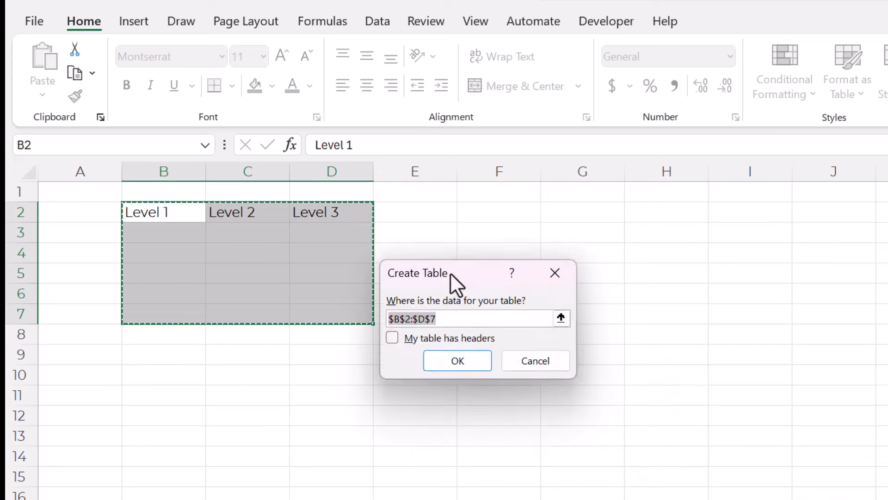
{"action": "left_click", "coordinate": [404, 335]}
{"action": "left_click", "coordinate": [447, 351]}
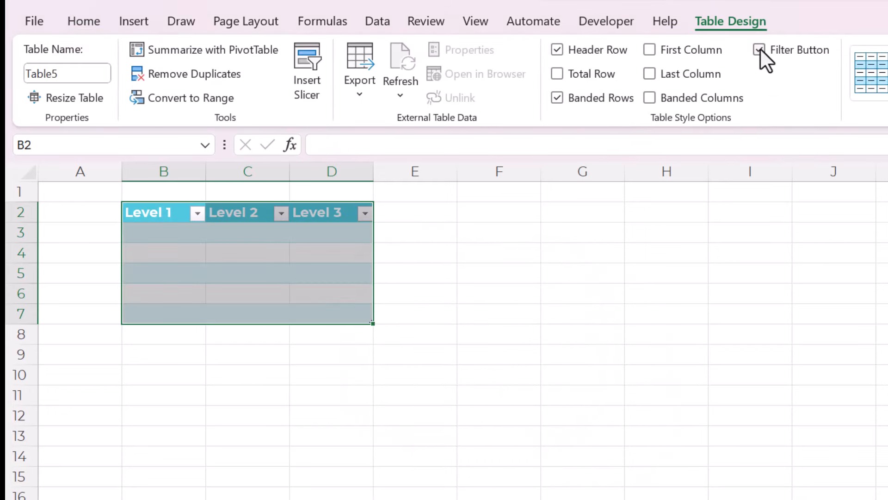
{"action": "left_click", "coordinate": [213, 272]}
{"action": "left_click", "coordinate": [185, 254]}
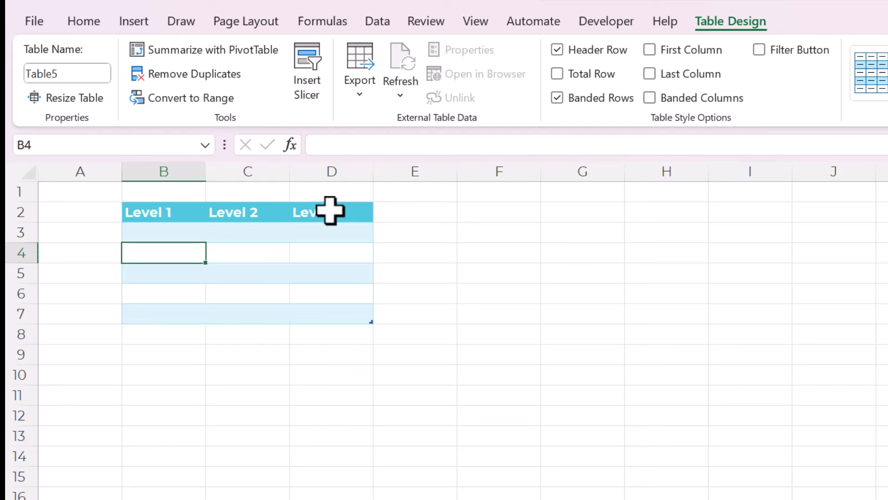
- Name the new Level 1 to Level 3 table Working
{"action": "left_click", "coordinate": [155, 215]}
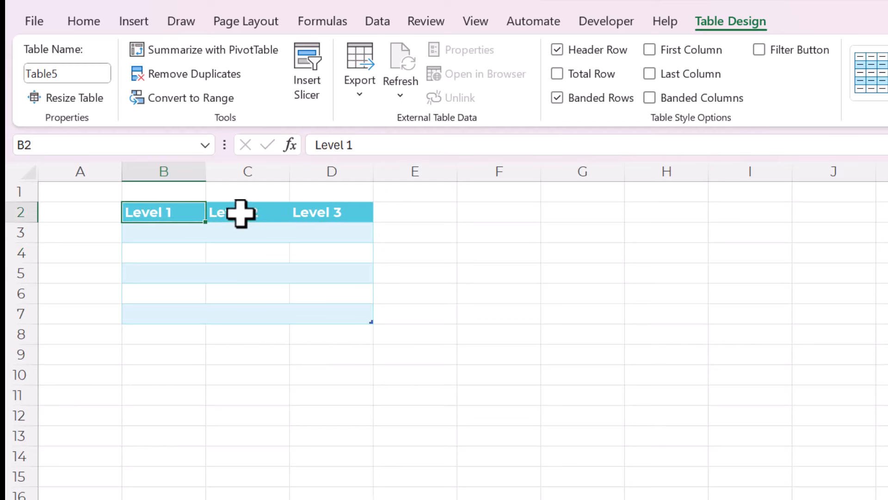
{"action": "left_click", "coordinate": [240, 212]}
{"action": "left_click", "coordinate": [326, 216]}
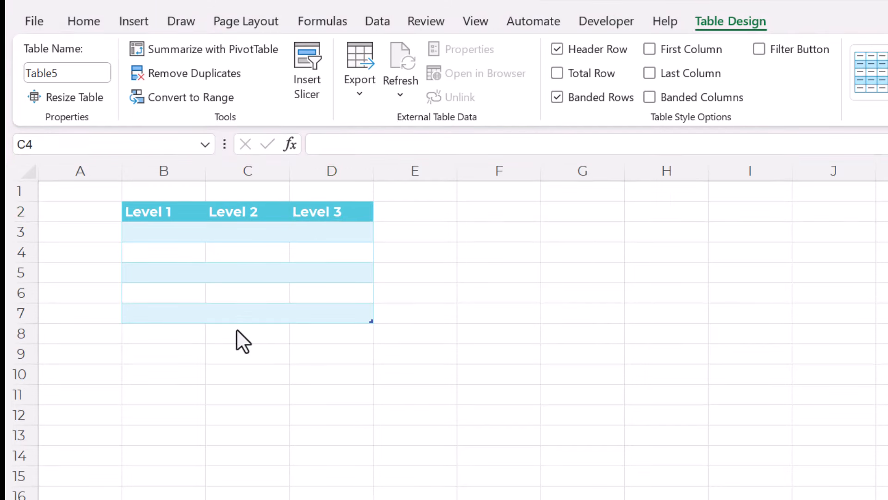
{"action": "left_click", "coordinate": [182, 261]}
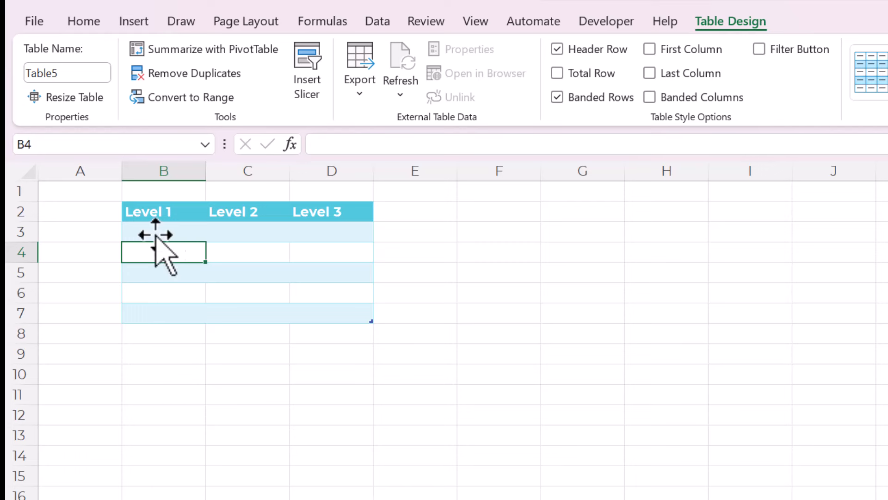
{"action": "left_click", "coordinate": [92, 72]}
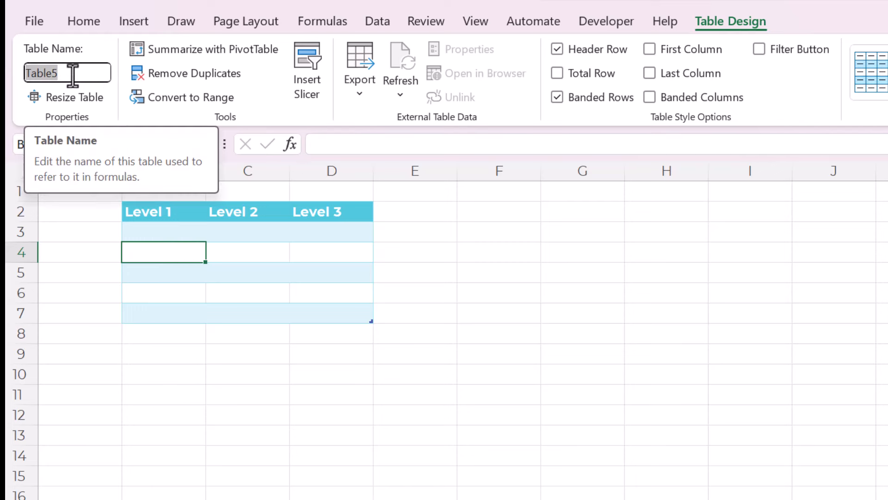
{"action": "type", "text": "Working"}
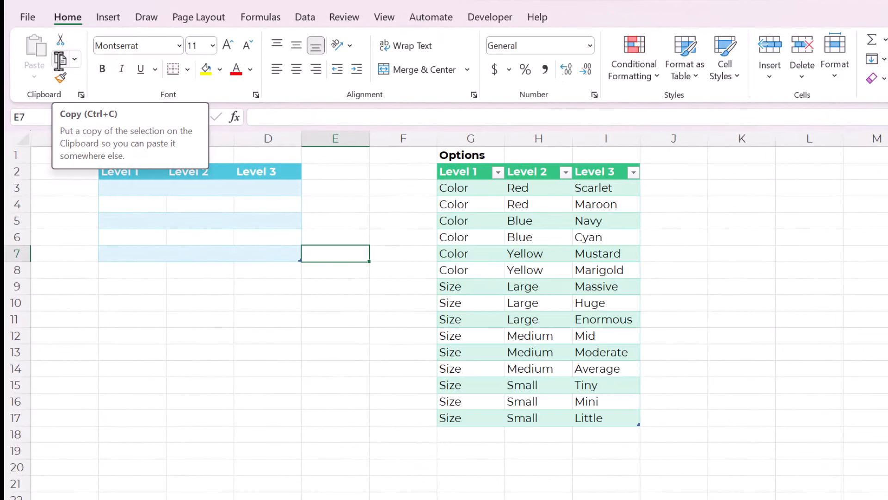
- Compare the headers of the two tables and examine how the Size rows of the Options table pair their three levels
{"action": "left_click", "coordinate": [425, 153]}
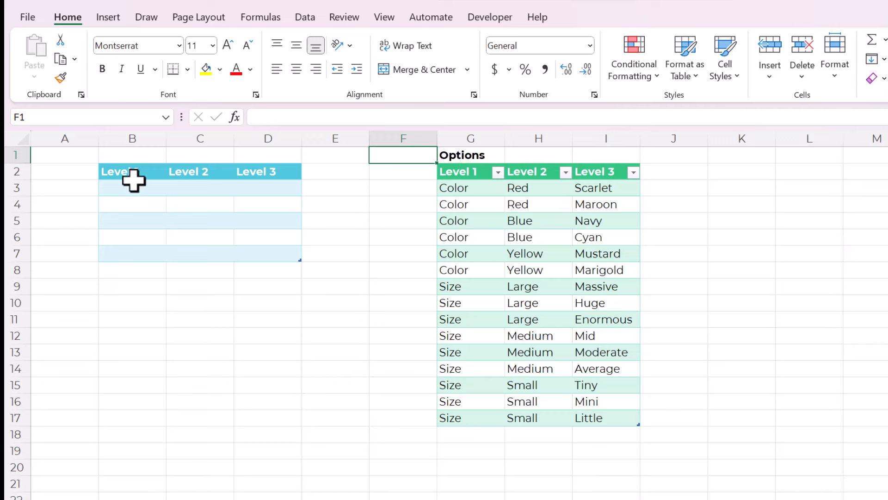
{"action": "left_click_drag", "start_coordinate": [132, 172], "coordinate": [248, 234]}
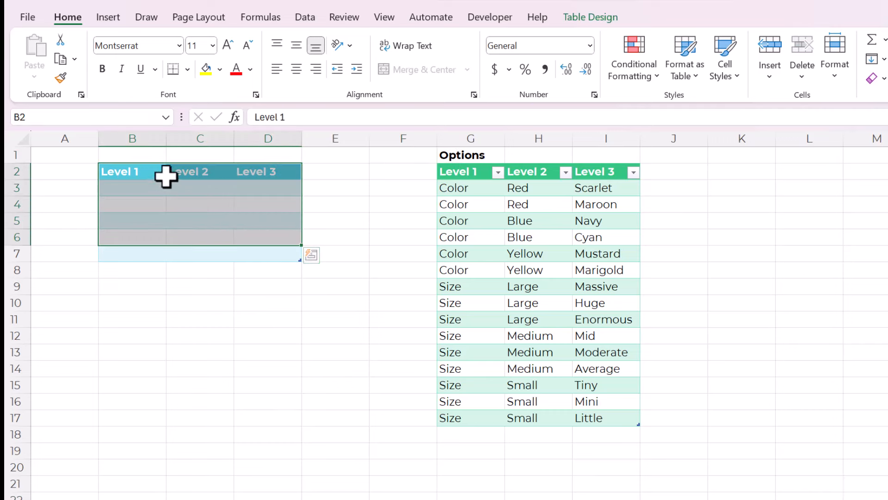
{"action": "left_click_drag", "start_coordinate": [164, 173], "coordinate": [262, 174]}
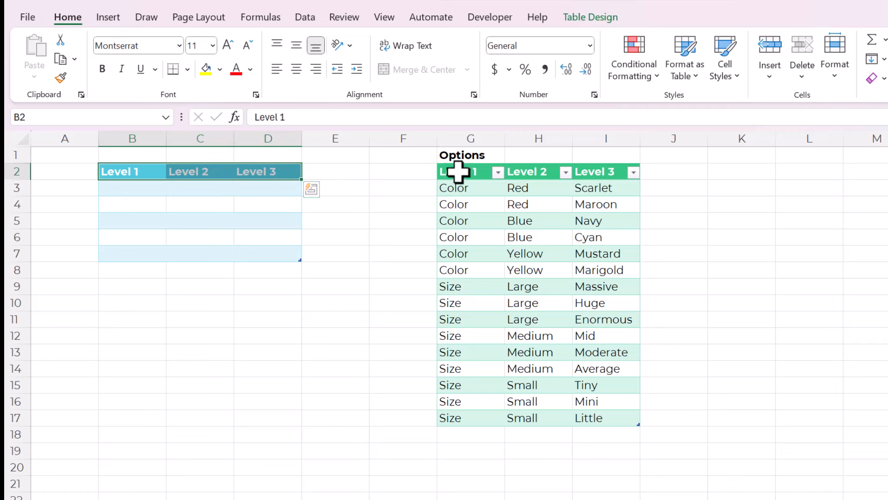
{"action": "left_click_drag", "start_coordinate": [457, 171], "coordinate": [607, 418]}
{"action": "left_click", "coordinate": [464, 232]}
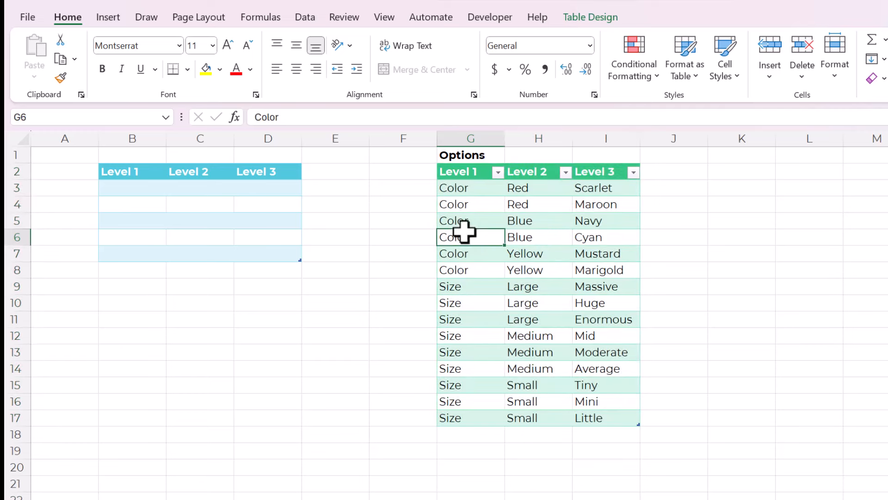
{"action": "left_click_drag", "start_coordinate": [461, 183], "coordinate": [475, 419]}
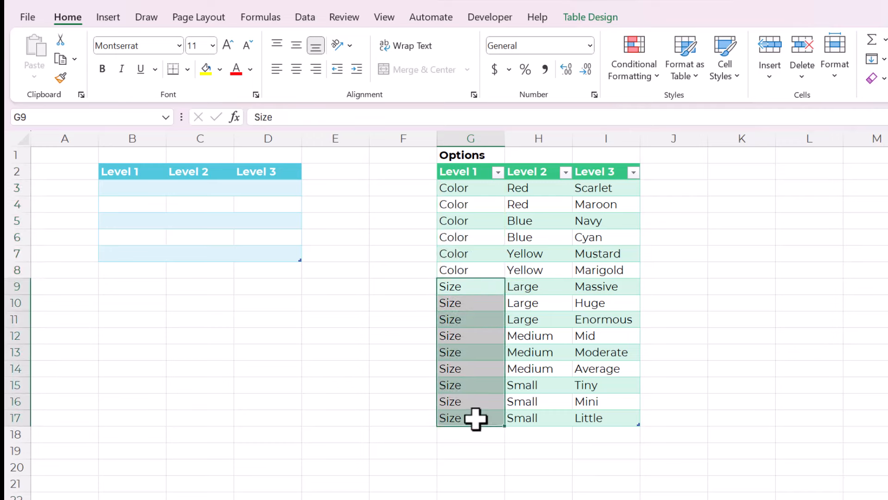
{"action": "left_click_drag", "start_coordinate": [532, 194], "coordinate": [534, 317]}
{"action": "left_click", "coordinate": [481, 287]}
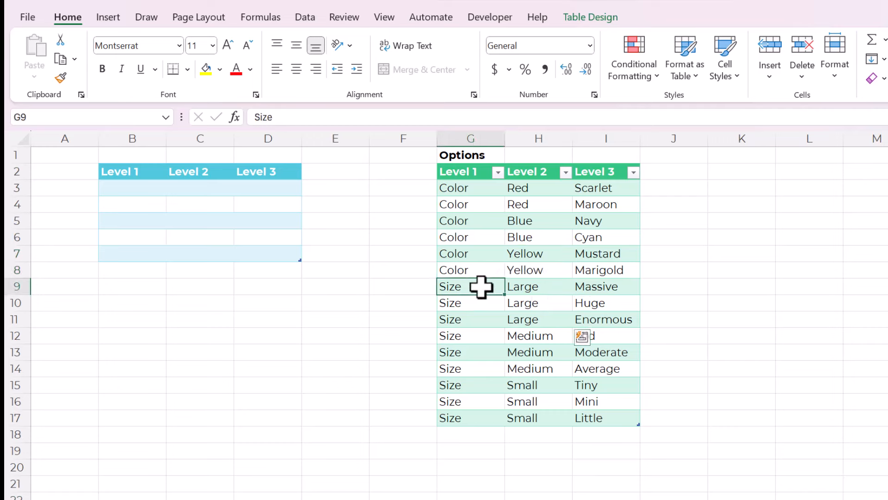
{"action": "left_click_drag", "start_coordinate": [554, 287], "coordinate": [554, 315]}
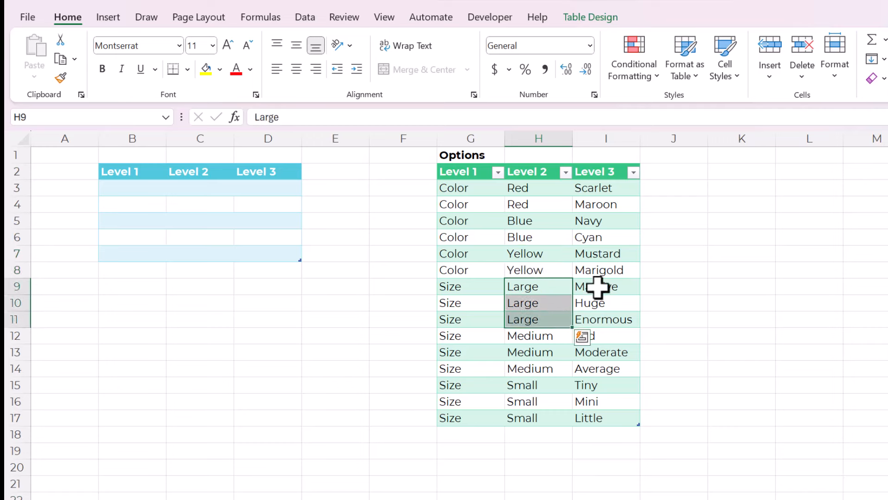
{"action": "left_click_drag", "start_coordinate": [597, 287], "coordinate": [486, 347]}
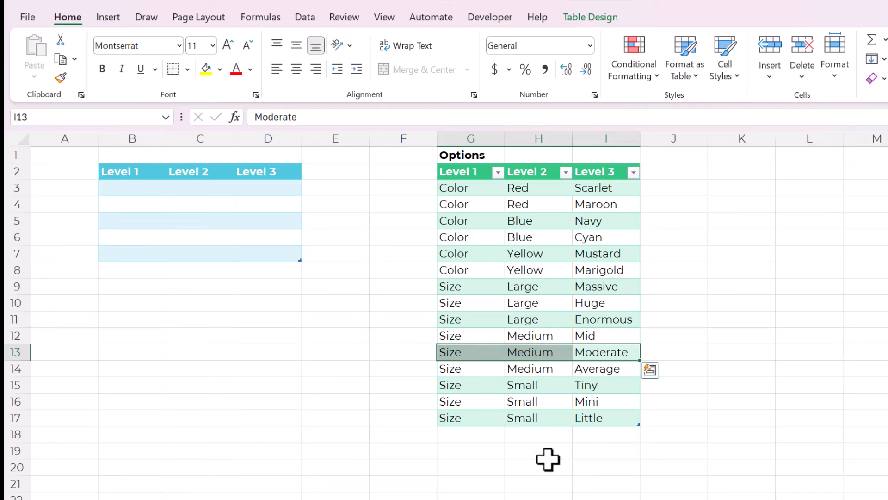
{"action": "key", "text": "ctrl+q"}
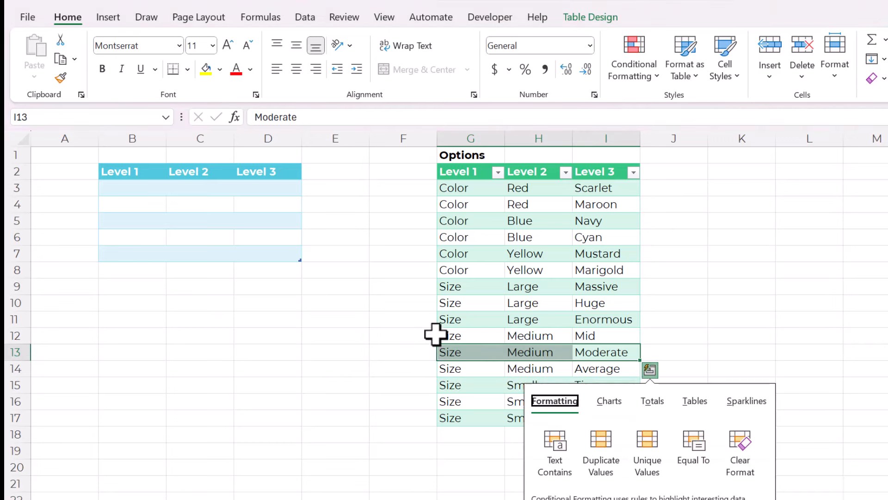
- Examine how the Color rows of the Options table pair Level 2 with Level 3, and check that table's name
{"action": "double_click", "coordinate": [438, 164]}
{"action": "left_click", "coordinate": [481, 191]}
{"action": "left_click_drag", "start_coordinate": [482, 191], "coordinate": [486, 266]}
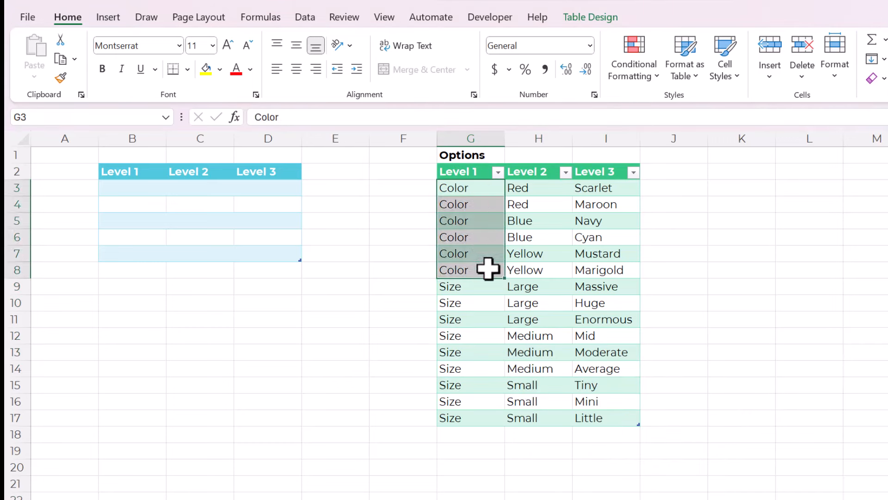
{"action": "left_click_drag", "start_coordinate": [535, 185], "coordinate": [535, 252]}
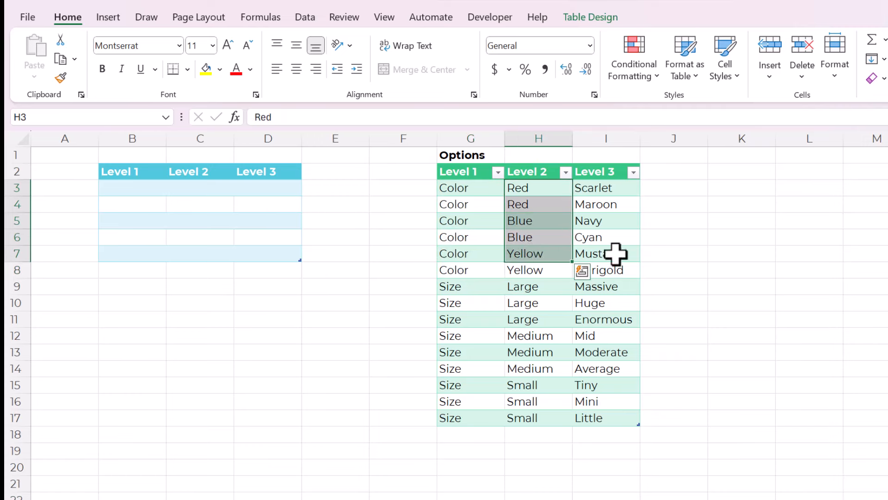
{"action": "left_click", "coordinate": [619, 221]}
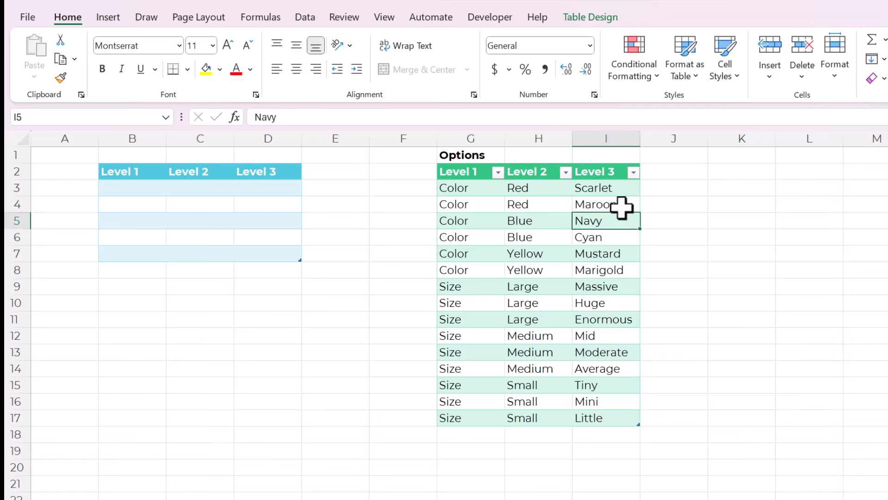
{"action": "left_click", "coordinate": [559, 199]}
{"action": "left_click_drag", "start_coordinate": [551, 190], "coordinate": [551, 239]}
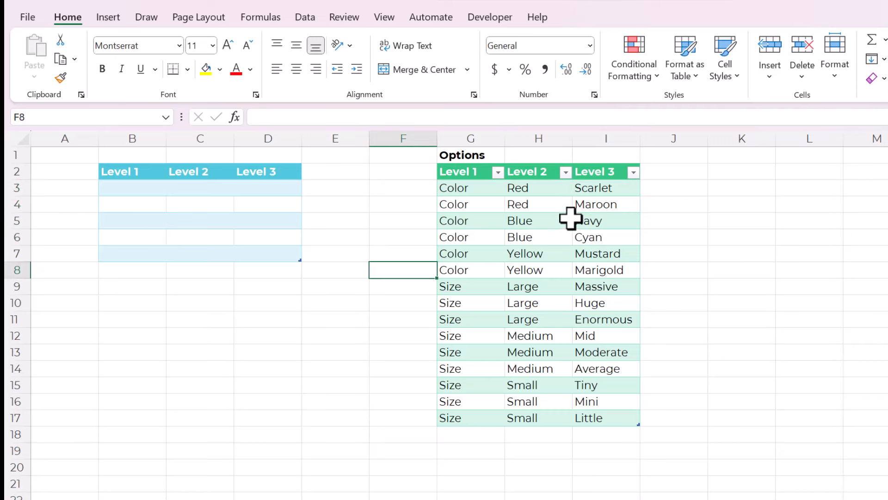
{"action": "left_click", "coordinate": [598, 189]}
{"action": "left_click", "coordinate": [549, 202]}
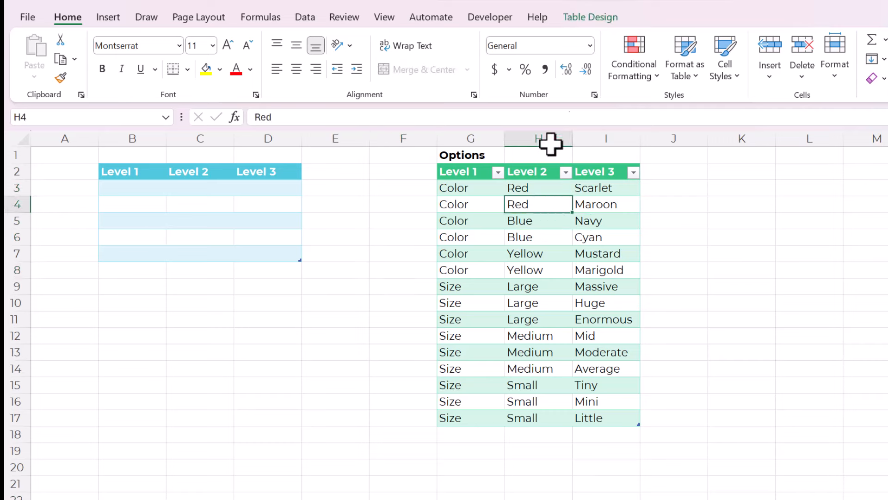
{"action": "left_click", "coordinate": [603, 20]}
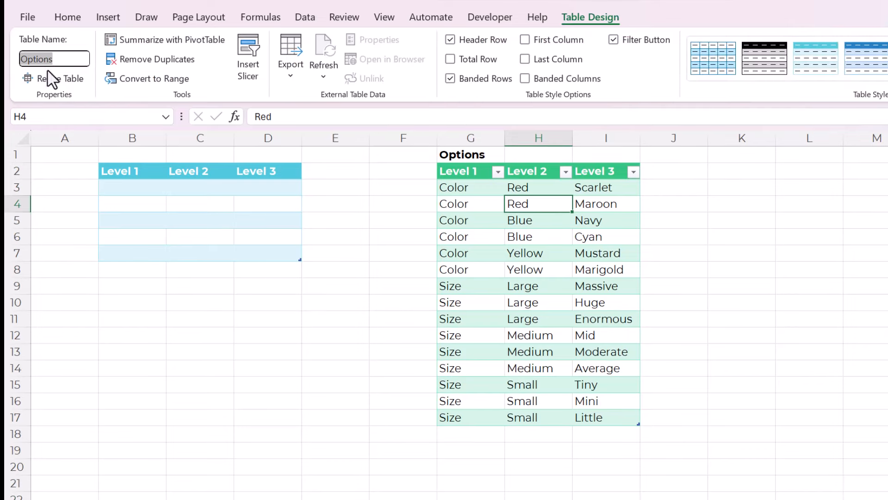
- Enter the heading Working in B1 above the blank table and make it bold
{"action": "left_click", "coordinate": [142, 154]}
{"action": "type", "text": "Wo"}
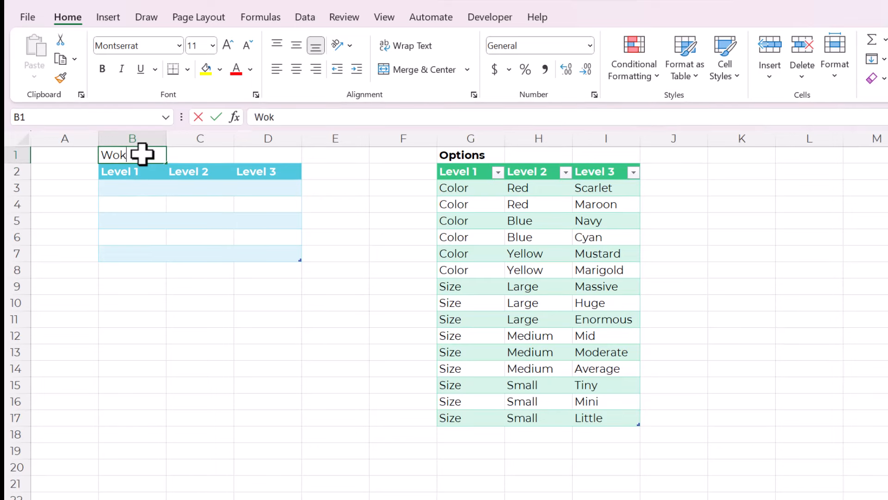
{"action": "type", "text": "rking"}
{"action": "key", "text": "Return"}
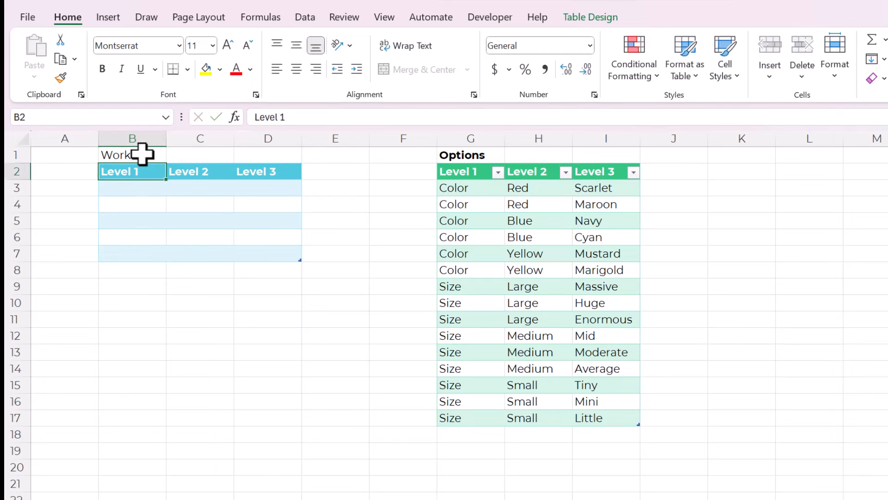
{"action": "left_click", "coordinate": [142, 154]}
{"action": "key", "text": "ctrl+b"}
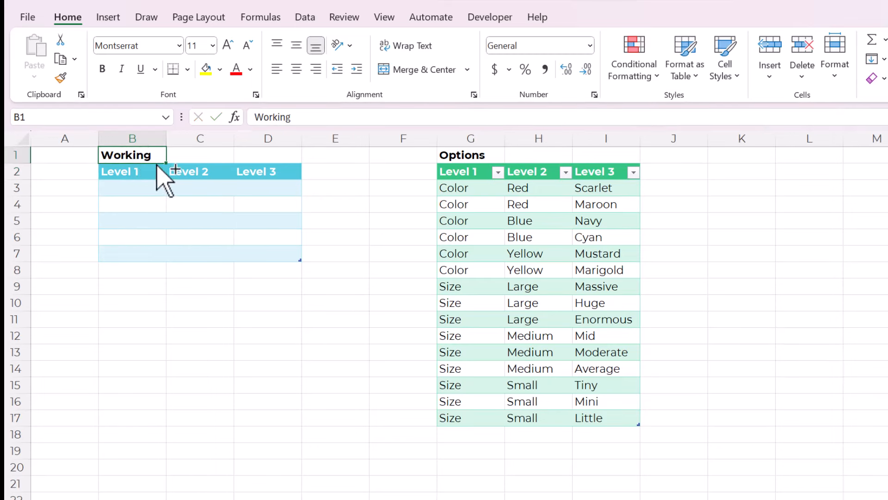
{"action": "left_click", "coordinate": [349, 185]}
{"action": "left_click", "coordinate": [383, 187]}
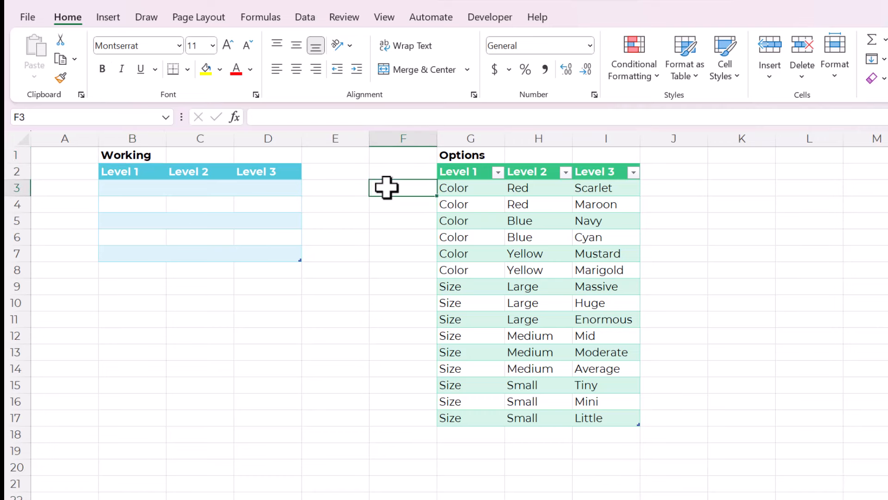
{"action": "left_click", "coordinate": [476, 216]}
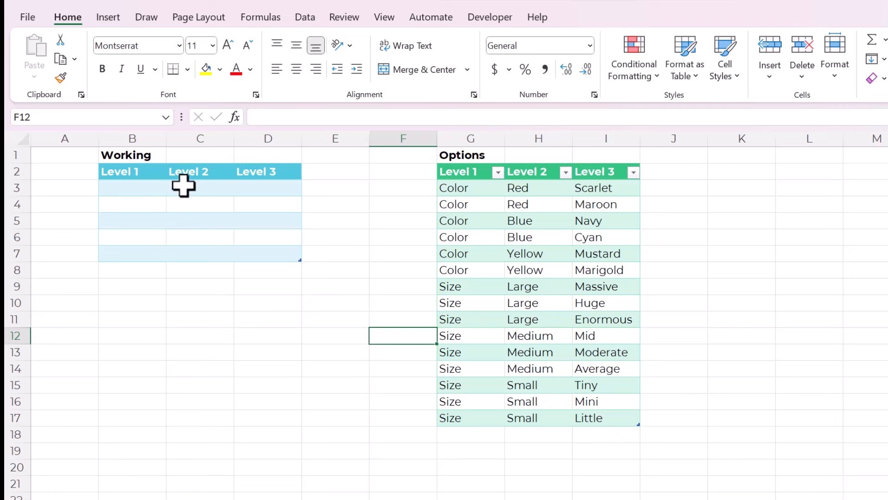
- Start list-type data validation on the Working table's Level 1 cells, B3:B7
{"action": "left_click", "coordinate": [139, 204]}
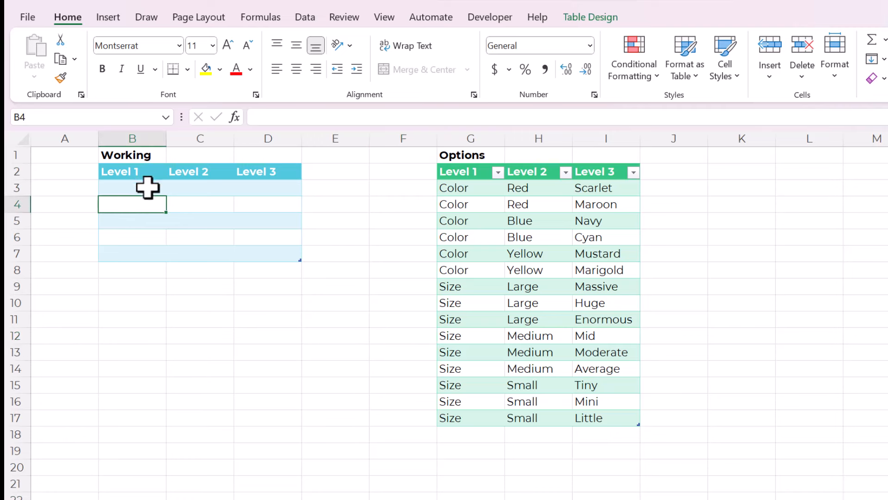
{"action": "left_click_drag", "start_coordinate": [147, 185], "coordinate": [142, 252]}
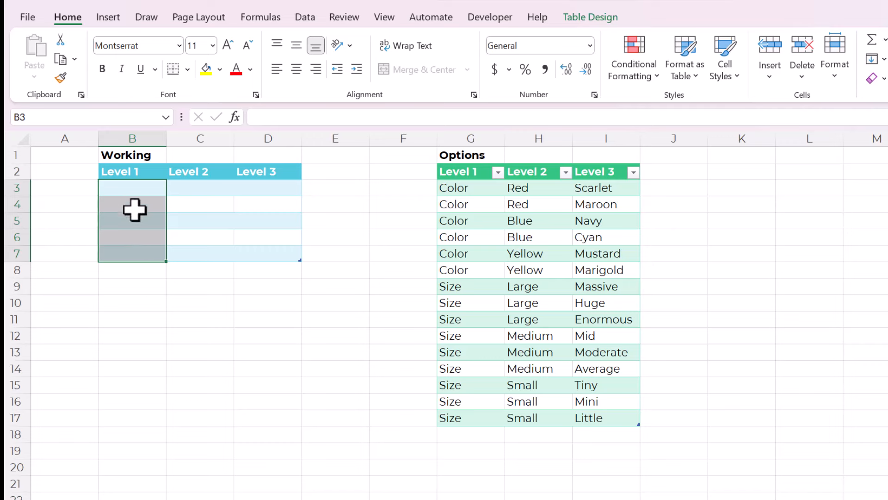
{"action": "left_click", "coordinate": [306, 19]}
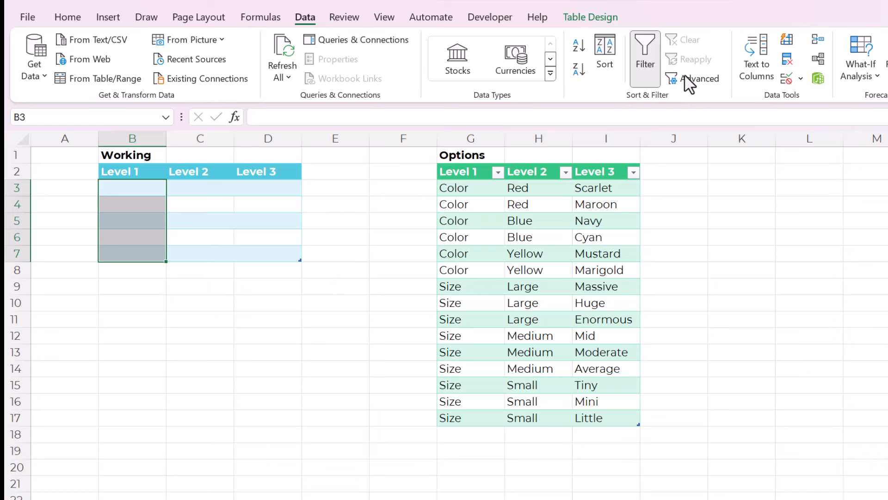
{"action": "left_click", "coordinate": [786, 80]}
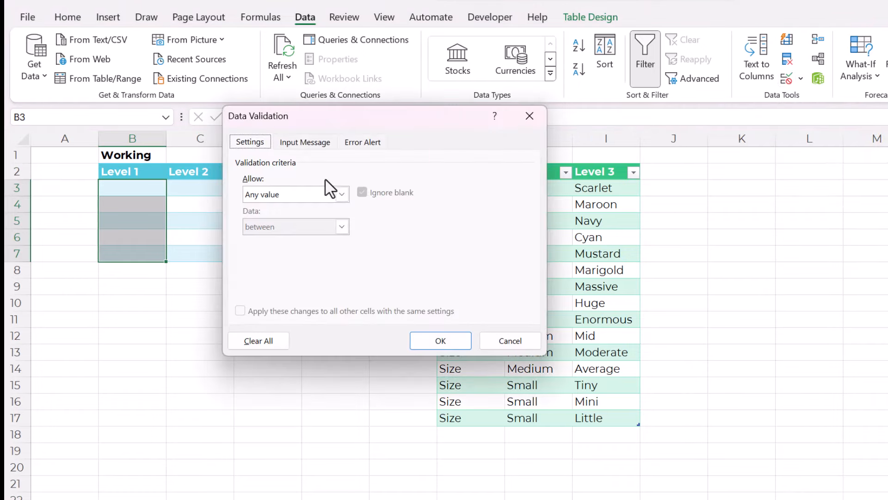
{"action": "left_click", "coordinate": [273, 193]}
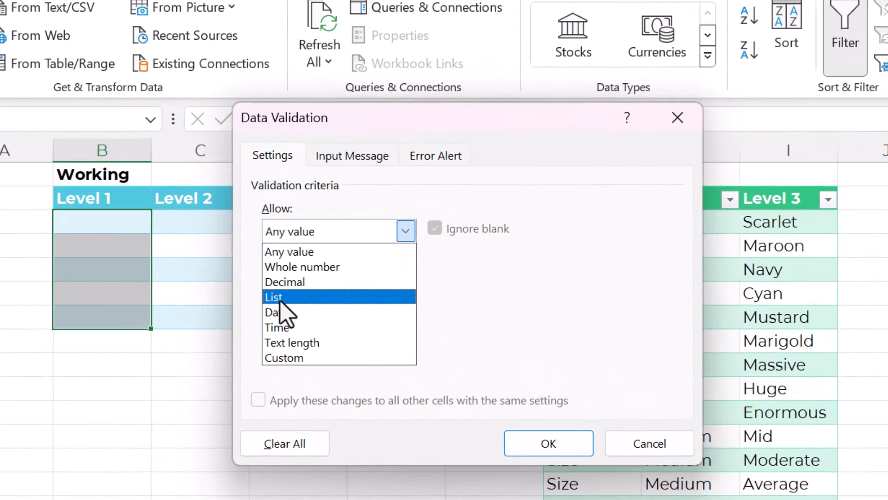
{"action": "left_click", "coordinate": [280, 298]}
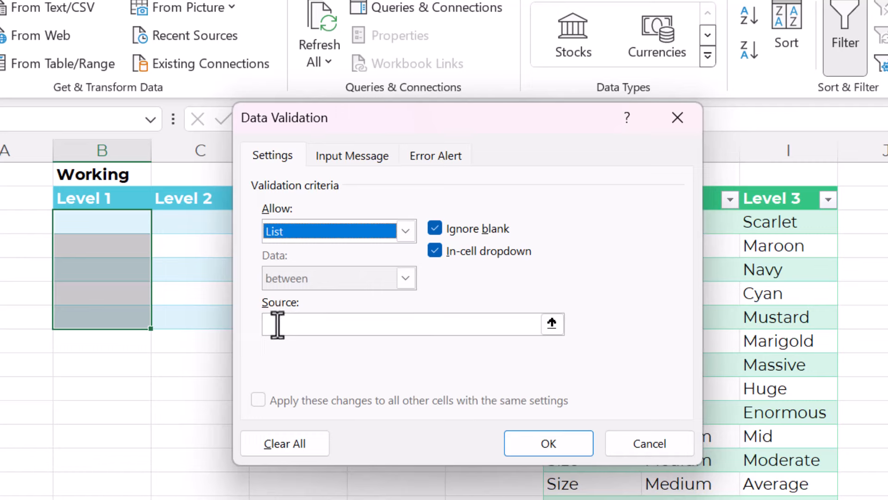
- Set the validation list source to =INDIRECT("Options[Level 1]") and apply the rule
{"action": "left_click_drag", "start_coordinate": [351, 121], "coordinate": [119, 79]}
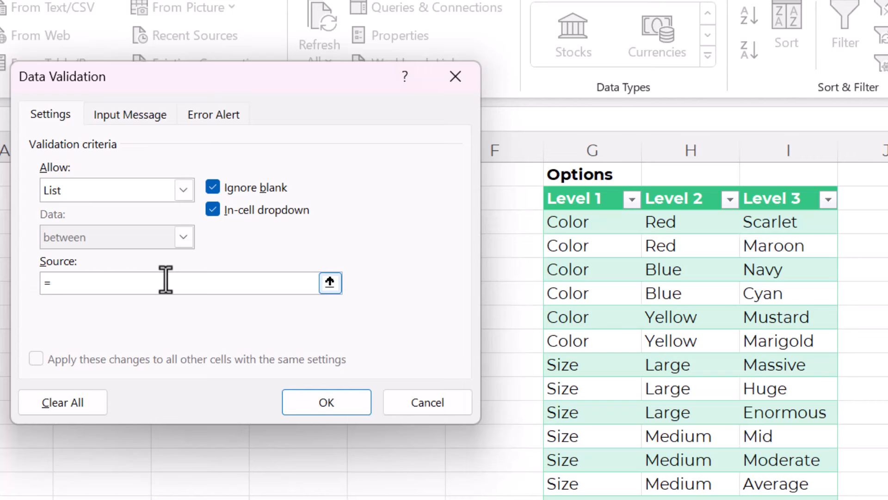
{"action": "type", "text": "ons[Level 1"}
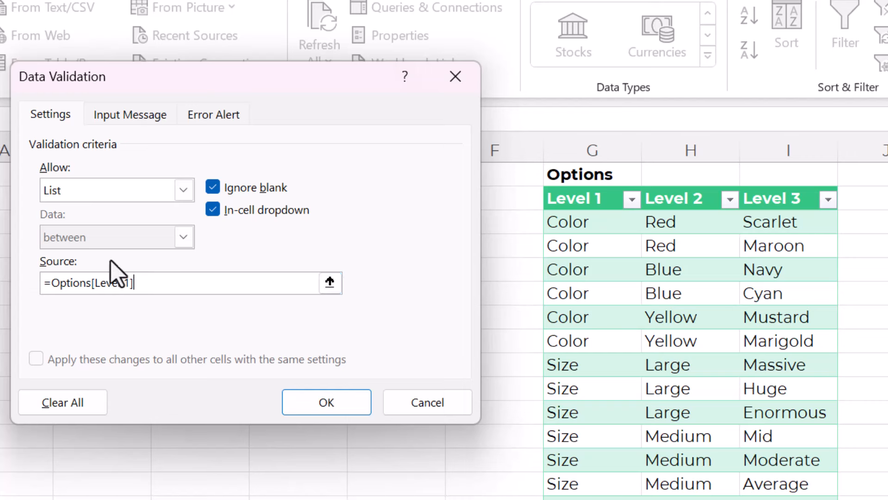
{"action": "left_click", "coordinate": [54, 281]}
{"action": "left_click_drag", "start_coordinate": [51, 283], "coordinate": [126, 285]}
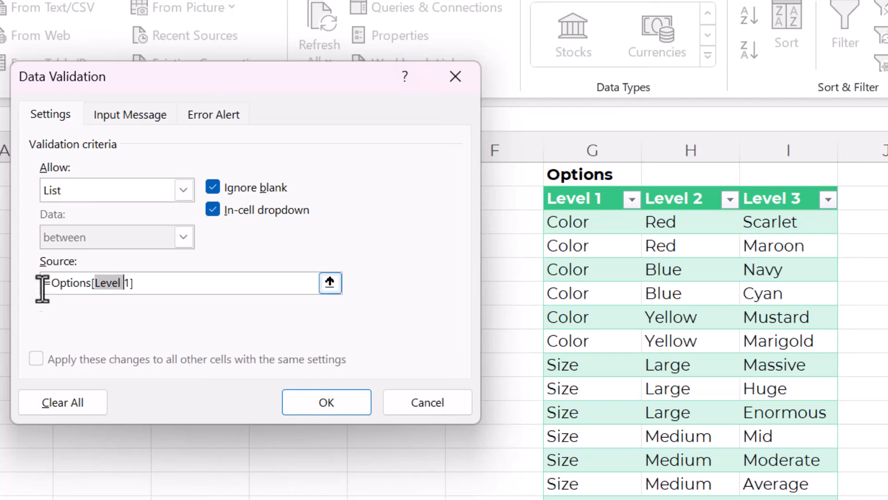
{"action": "left_click", "coordinate": [57, 283]}
{"action": "left_click", "coordinate": [50, 283]}
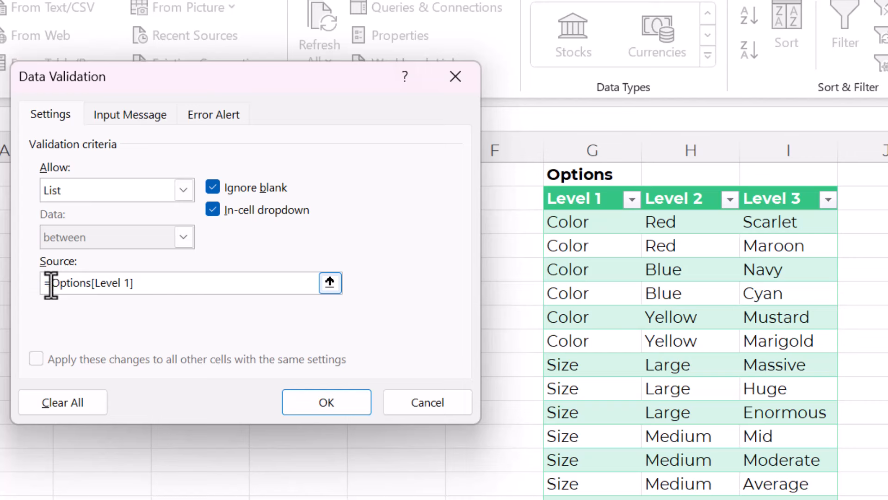
{"action": "type", "text": "INDIRECT"}
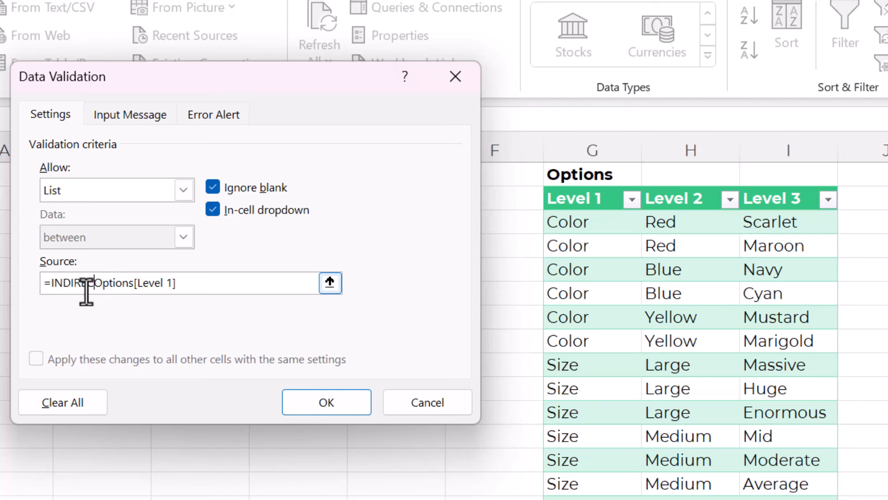
{"action": "type", "text": "("}
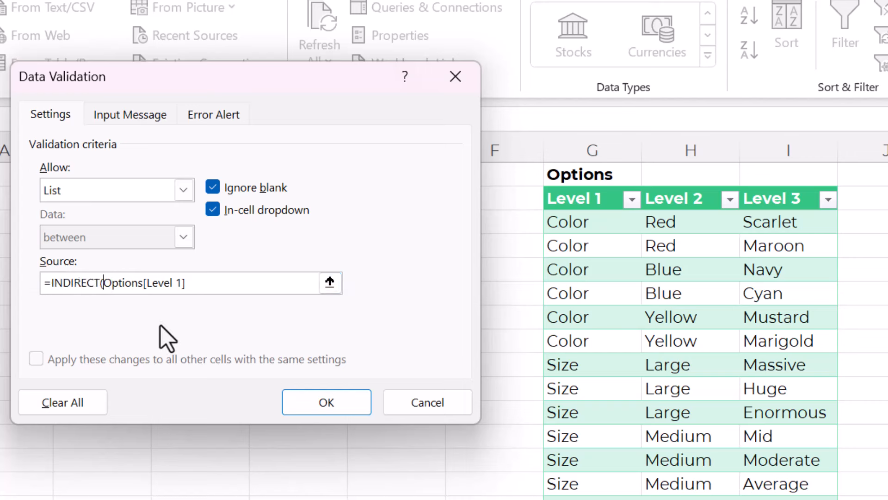
{"action": "type", "text": "\""}
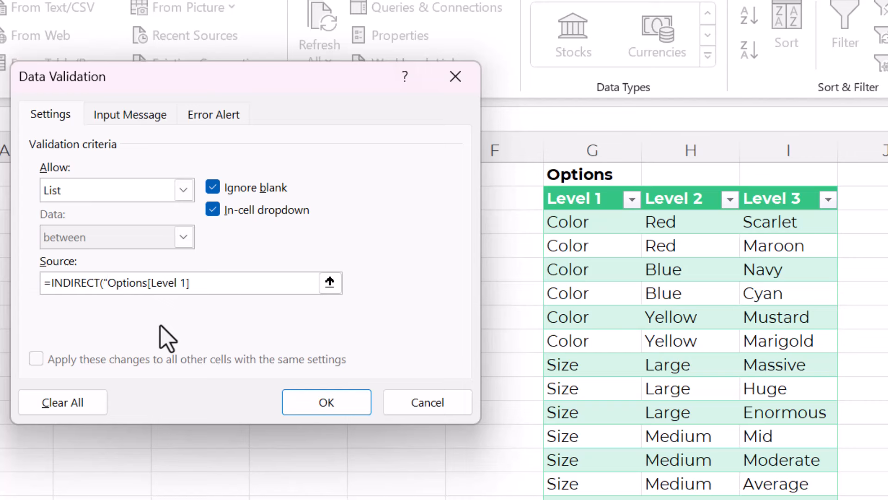
{"action": "left_click", "coordinate": [206, 292]}
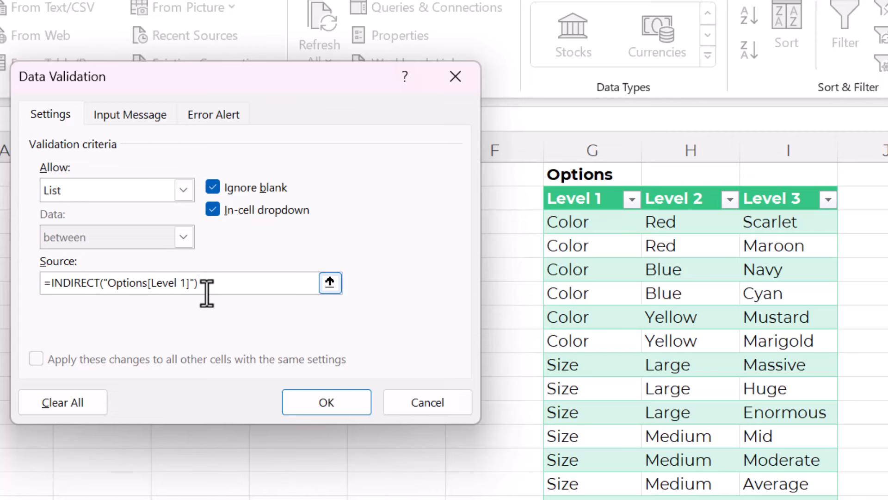
{"action": "left_click", "coordinate": [302, 406]}
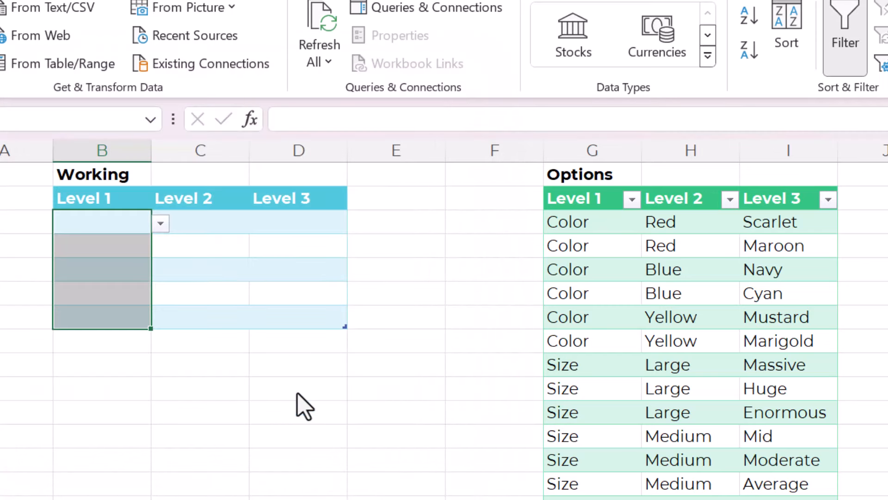
- Check the choices offered by the Level 1 drop-down list in B3
{"action": "left_click", "coordinate": [222, 279]}
{"action": "left_click", "coordinate": [123, 217]}
{"action": "left_click", "coordinate": [161, 224]}
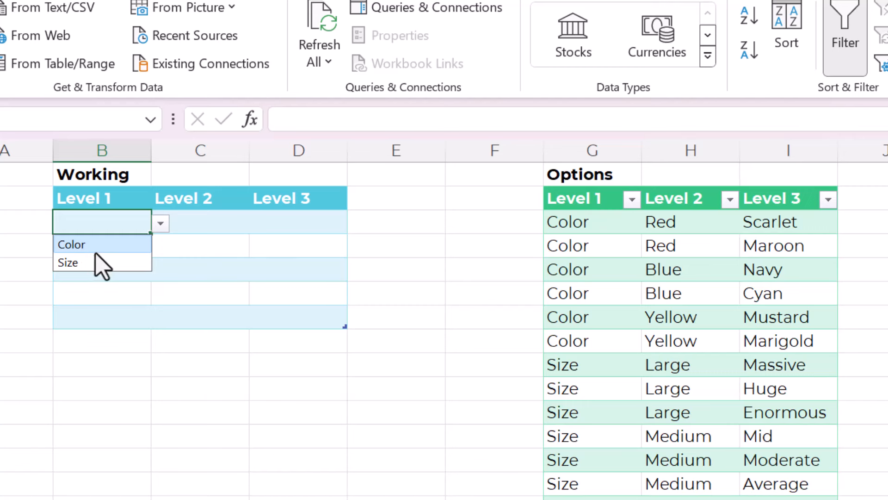
{"action": "left_click", "coordinate": [283, 273]}
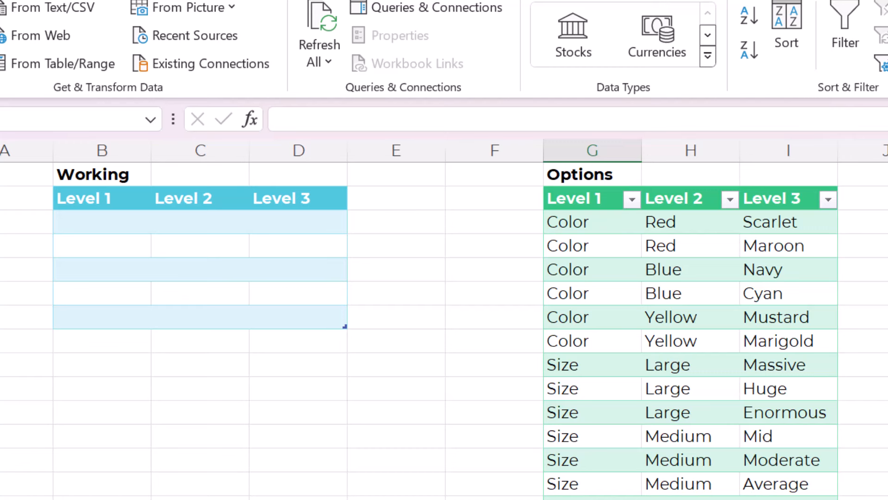
- Add Texture as a new Level 1 entry in G18, directly below the last row of the Options table
{"action": "type", "text": "Tex"}
{"action": "type", "text": "e"}
{"action": "key", "text": "Return"}
- Check whether the Level 1 drop-down list in B3 offers Texture, leaving the cell blank
{"action": "left_click", "coordinate": [109, 204]}
{"action": "left_click", "coordinate": [139, 221]}
{"action": "left_click", "coordinate": [161, 224]}
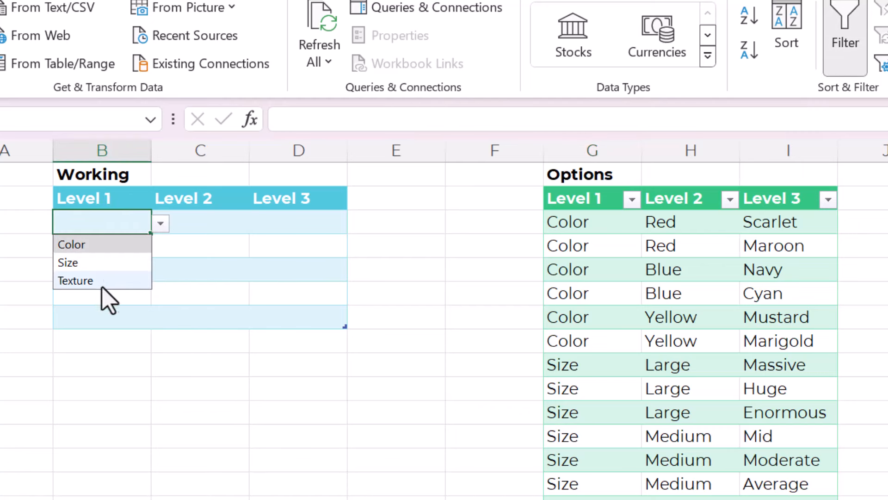
{"action": "key", "text": "Escape"}
{"action": "left_click", "coordinate": [197, 365]}
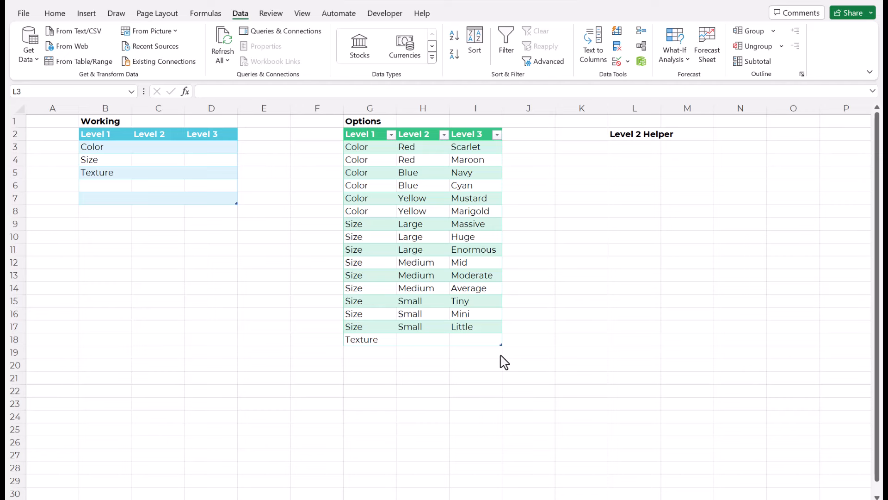
- Examine the space for the Level 2 Helper across columns L to O and along rows 3 to 7
{"action": "left_click", "coordinate": [632, 147]}
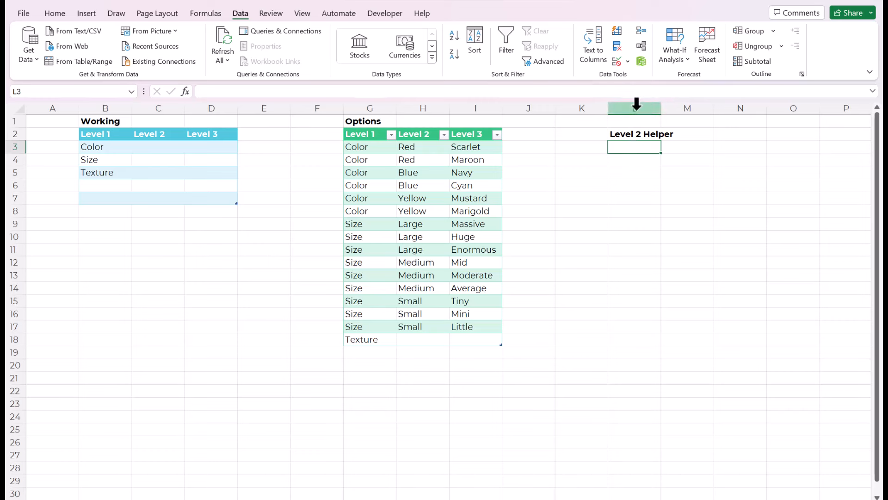
{"action": "left_click_drag", "start_coordinate": [637, 105], "coordinate": [793, 106]}
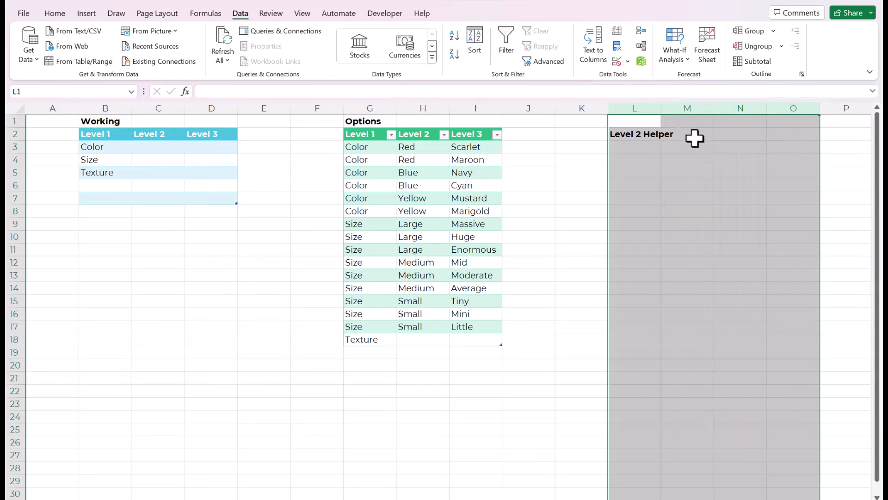
{"action": "left_click", "coordinate": [627, 147]}
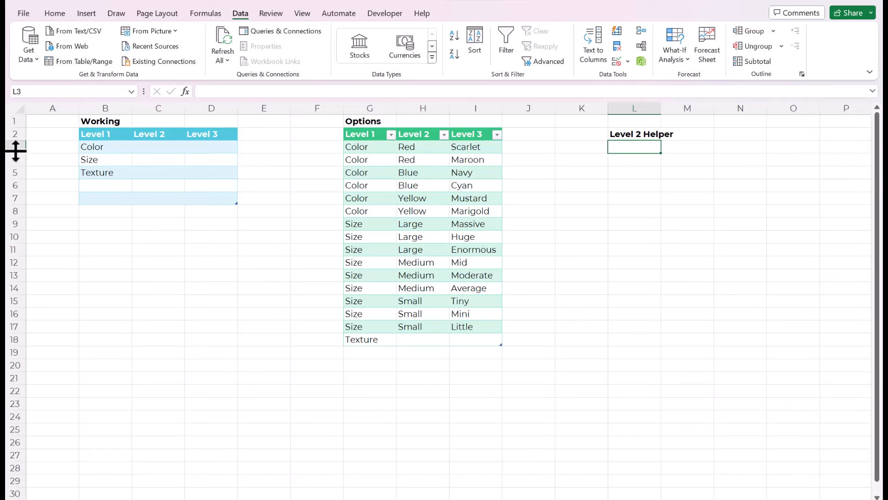
{"action": "left_click_drag", "start_coordinate": [8, 147], "coordinate": [8, 200]}
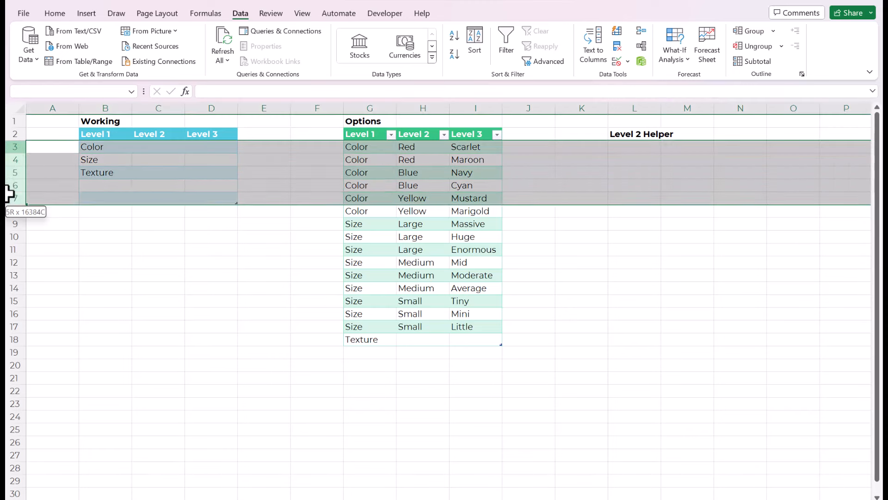
- Begin a FILTER formula in L3 under Level 2 Helper, with Options[Level 2] as the array
{"action": "left_click", "coordinate": [623, 147]}
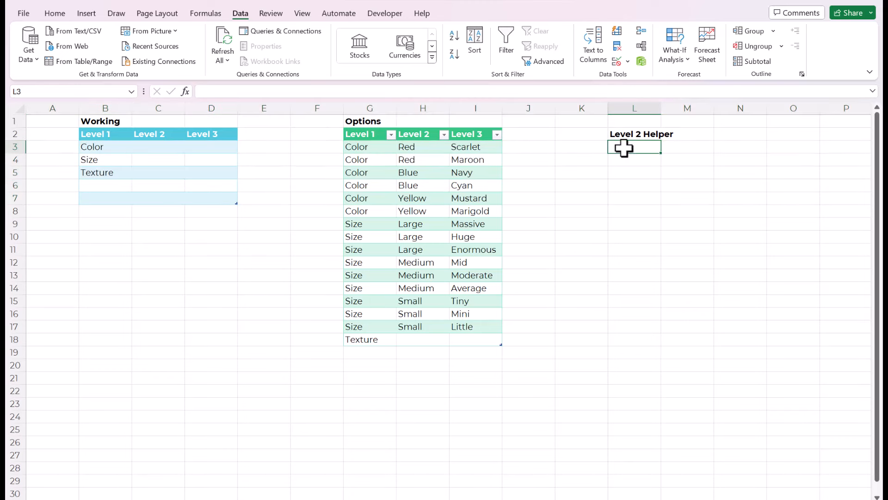
{"action": "type", "text": "=FILTER("}
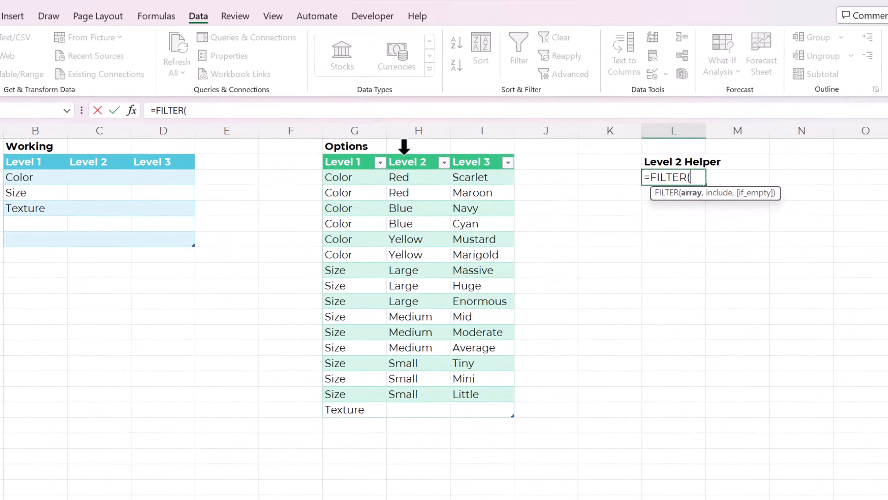
{"action": "left_click", "coordinate": [403, 147]}
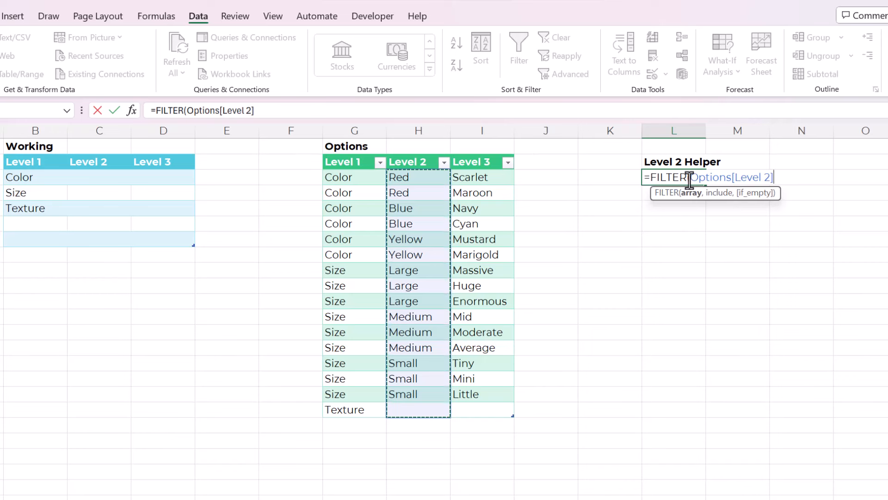
{"action": "left_click_drag", "start_coordinate": [690, 179], "coordinate": [780, 178]}
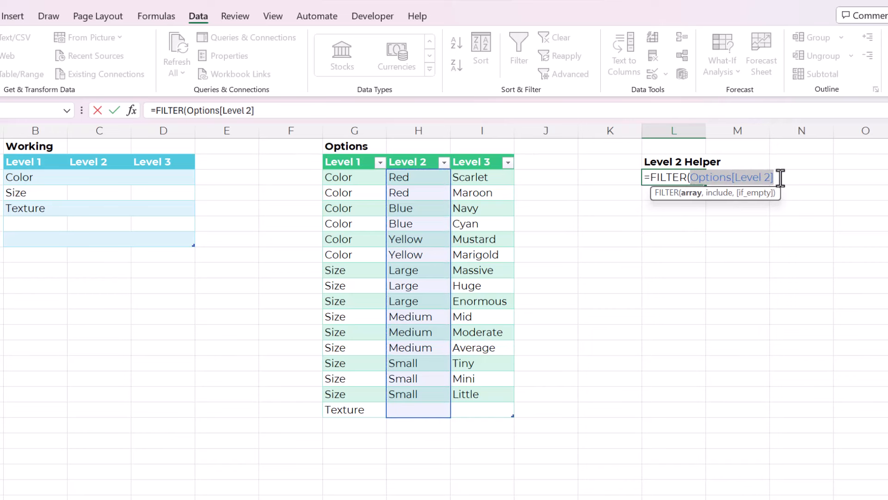
{"action": "left_click", "coordinate": [780, 177]}
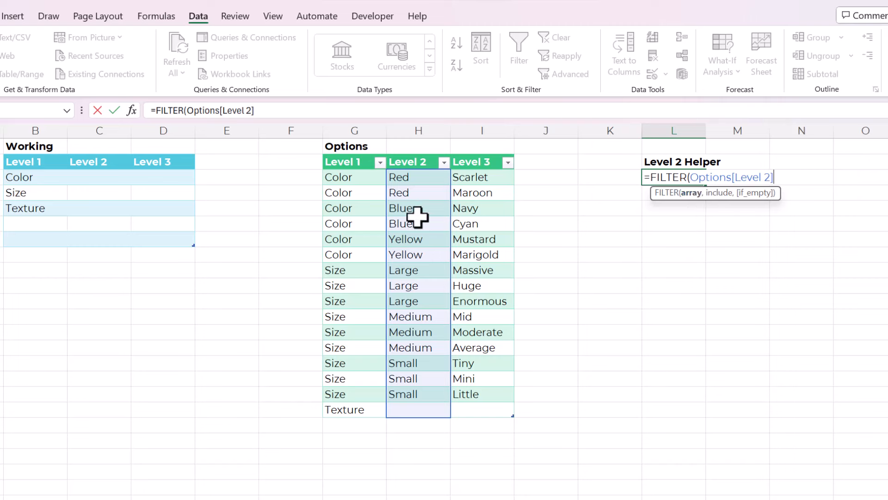
- Complete the FILTER formula with the condition Working[@[Level 1]]=Options[Level 1] and "" as the value if empty
{"action": "type", "text": ","}
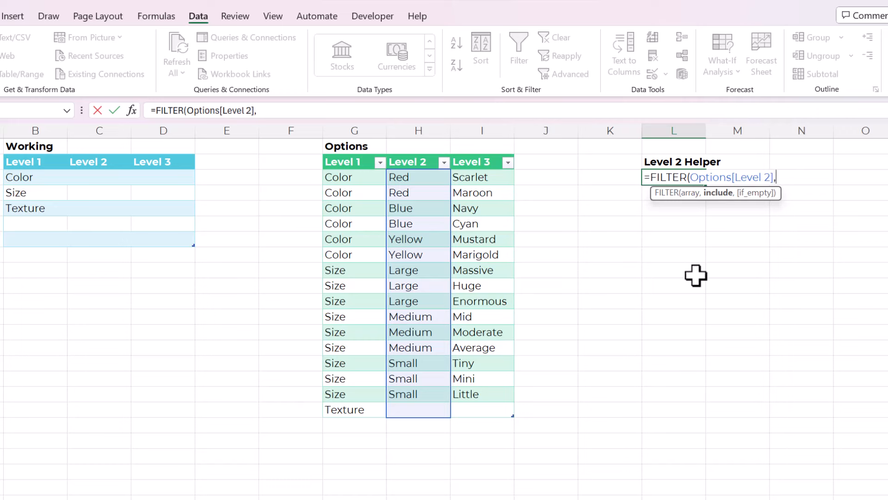
{"action": "left_click", "coordinate": [26, 177]}
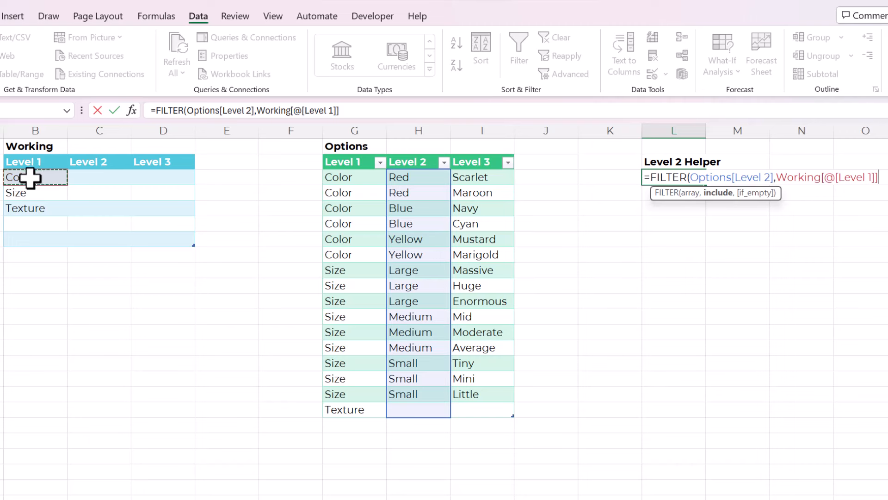
{"action": "type", "text": "="}
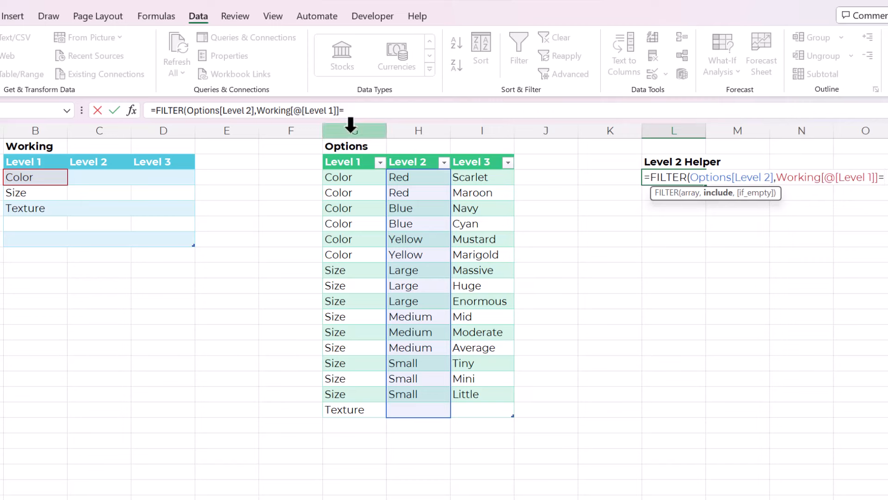
{"action": "left_click", "coordinate": [342, 148]}
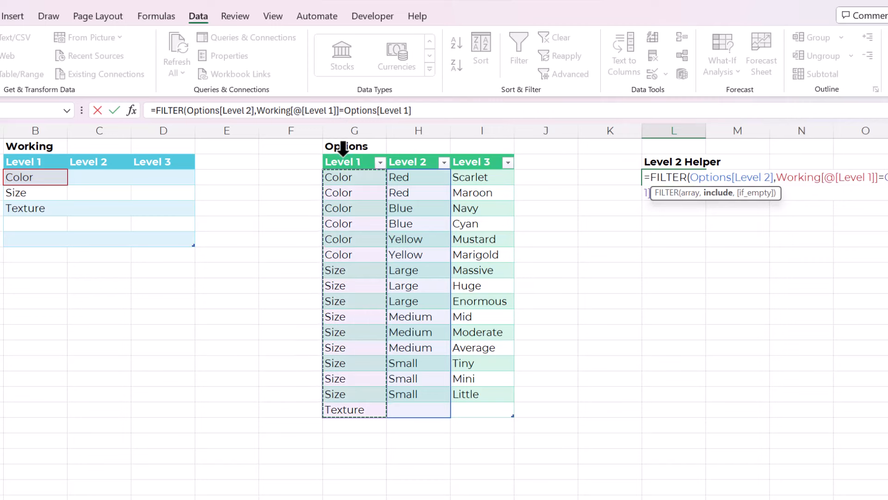
{"action": "left_click", "coordinate": [426, 110]}
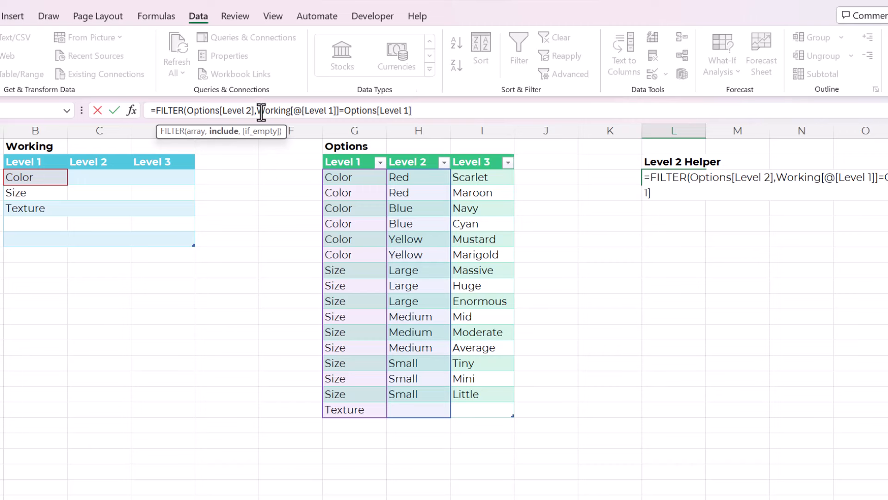
{"action": "left_click_drag", "start_coordinate": [257, 110], "coordinate": [423, 111]}
{"action": "left_click", "coordinate": [424, 110]}
{"action": "type", "text": ","}
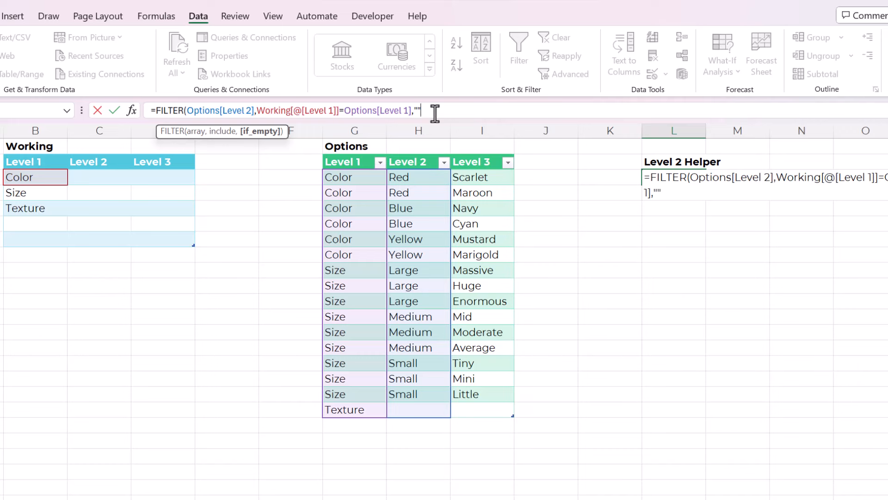
{"action": "type", "text": "\"\")"}
{"action": "key", "text": "Return"}
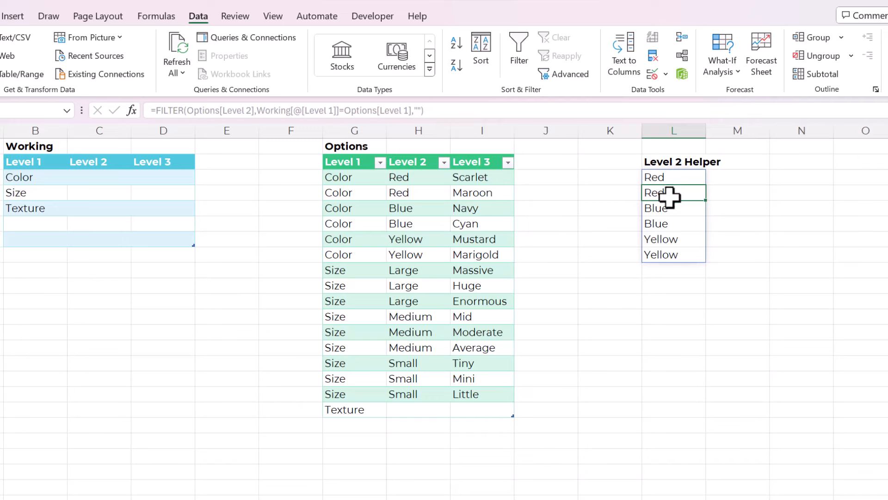
- Compare the Level 2 Helper spill in L3:L8 with the Level 2 entries for Color in the Options table
{"action": "left_click_drag", "start_coordinate": [437, 175], "coordinate": [417, 249]}
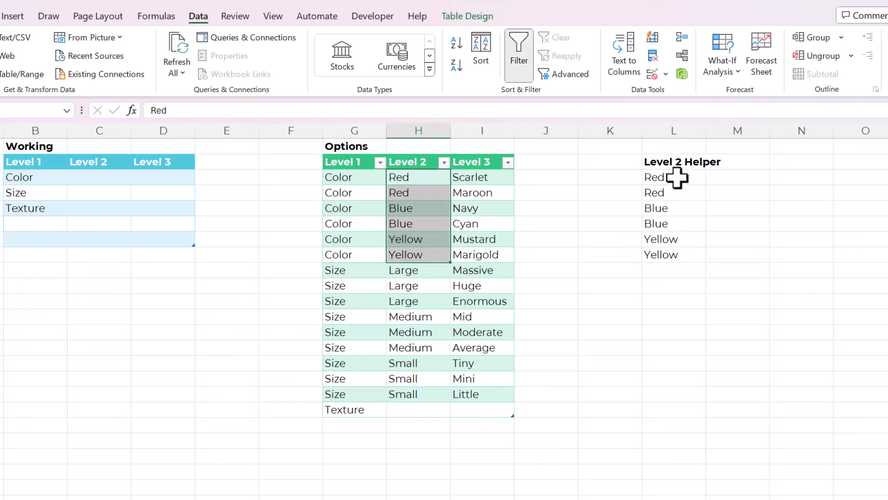
{"action": "left_click_drag", "start_coordinate": [677, 177], "coordinate": [676, 254]}
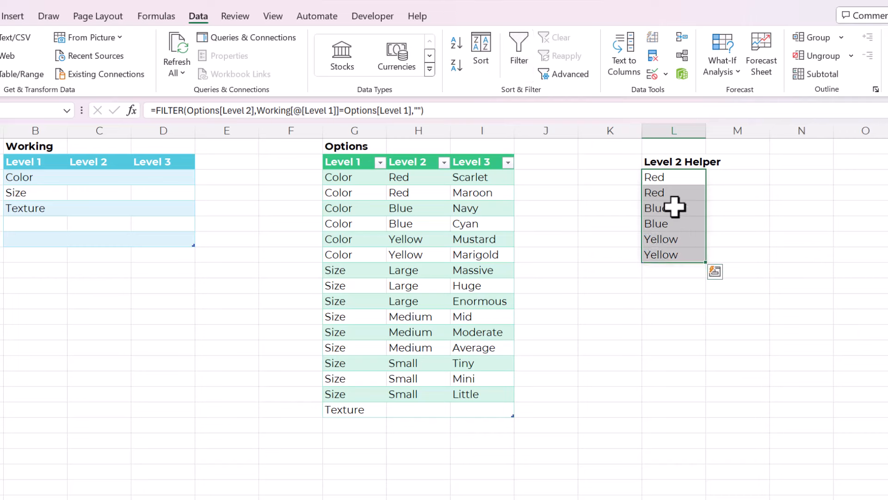
{"action": "left_click", "coordinate": [670, 179]}
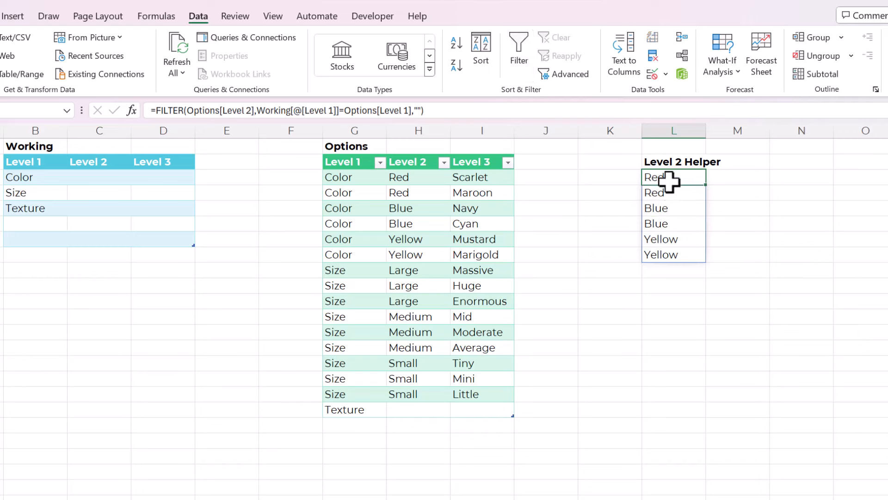
{"action": "left_click", "coordinate": [661, 208]}
{"action": "left_click_drag", "start_coordinate": [663, 178], "coordinate": [661, 255]}
- Wrap the FILTER formula in L3 in UNIQUE so the helper lists each Level 2 option only once
{"action": "left_click", "coordinate": [669, 177]}
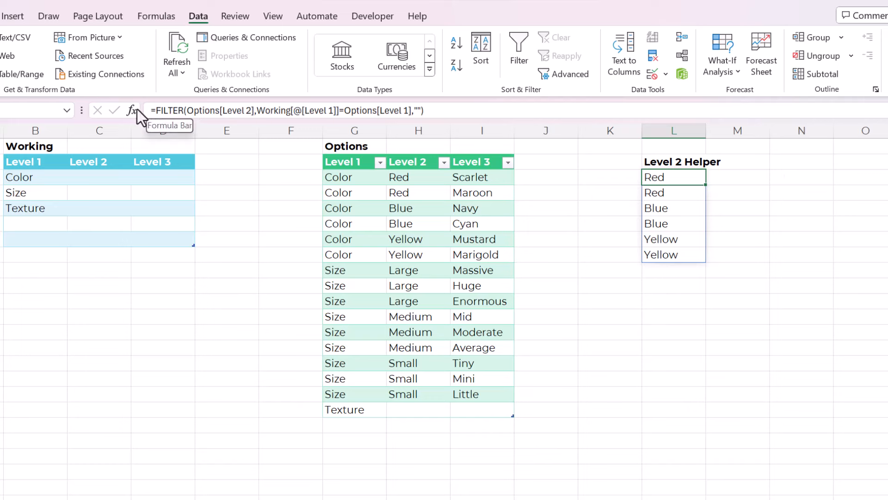
{"action": "left_click", "coordinate": [155, 111]}
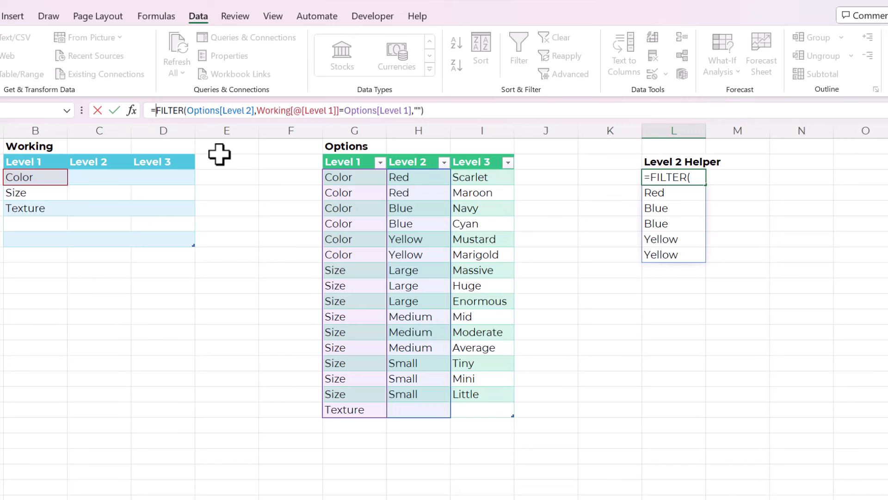
{"action": "type", "text": "UNIQ"}
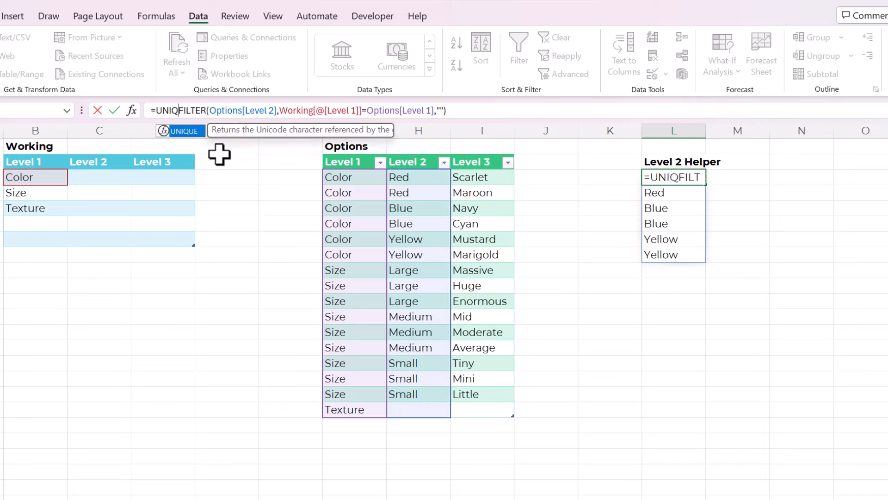
{"action": "type", "text": "UE("}
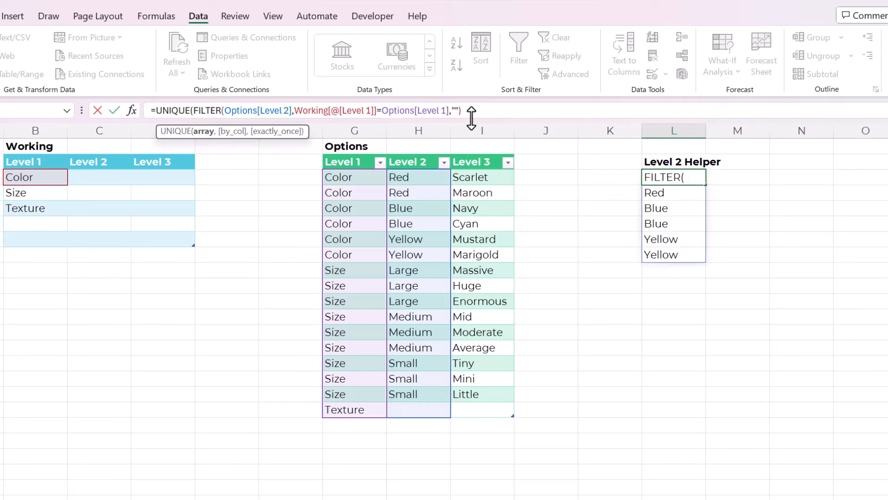
{"action": "left_click", "coordinate": [472, 110]}
{"action": "key", "text": "Return"}
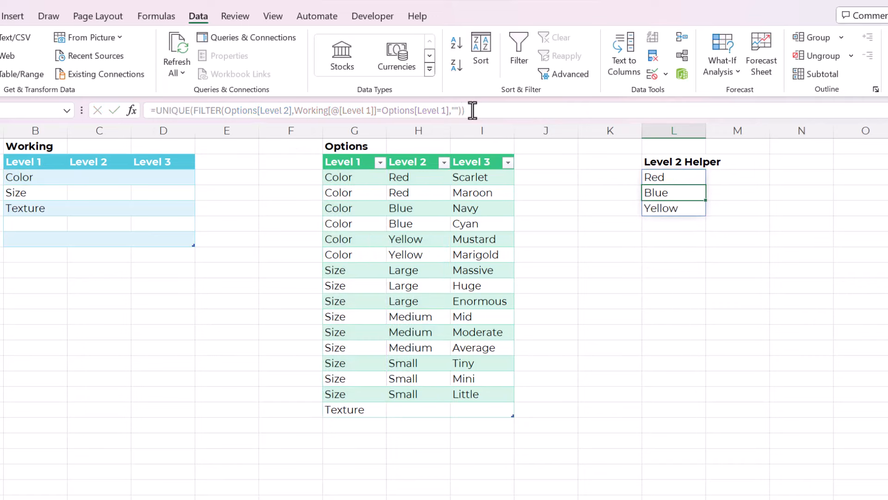
- Wrap the L3 formula in TOROW to spill it horizontally, and copy the formula down through L7
{"action": "left_click", "coordinate": [673, 178]}
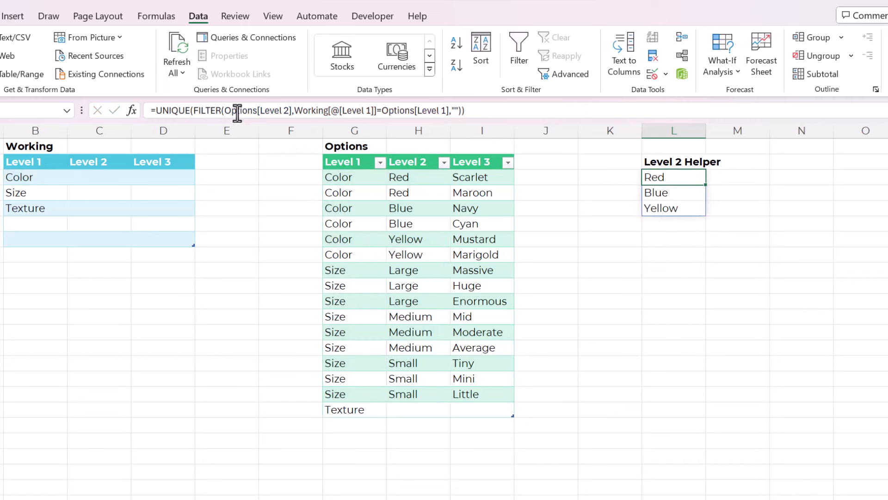
{"action": "left_click", "coordinate": [157, 111]}
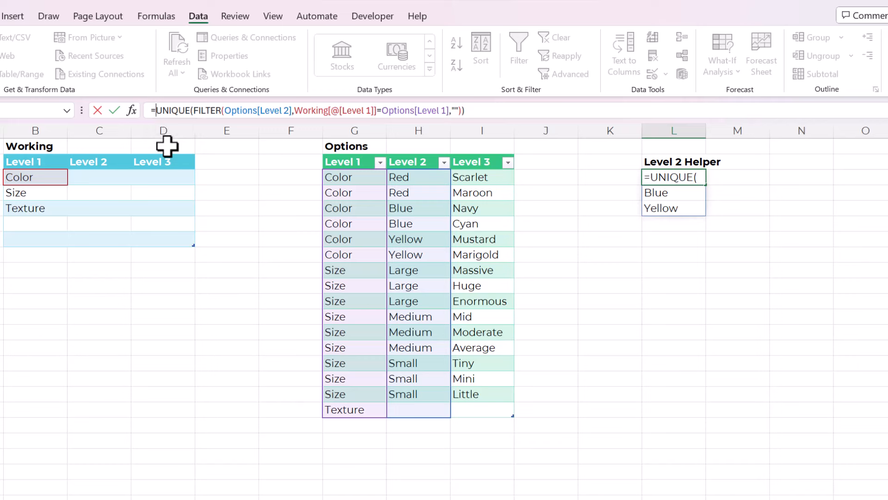
{"action": "type", "text": "TOROW"}
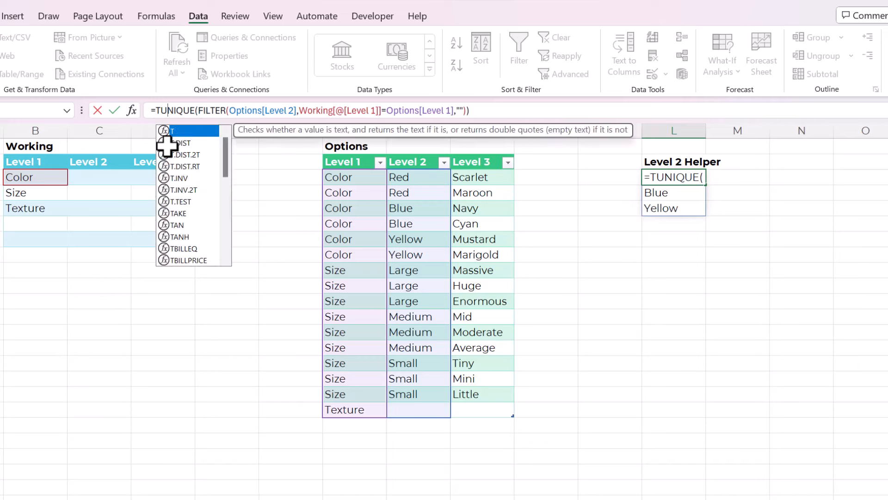
{"action": "type", "text": "("}
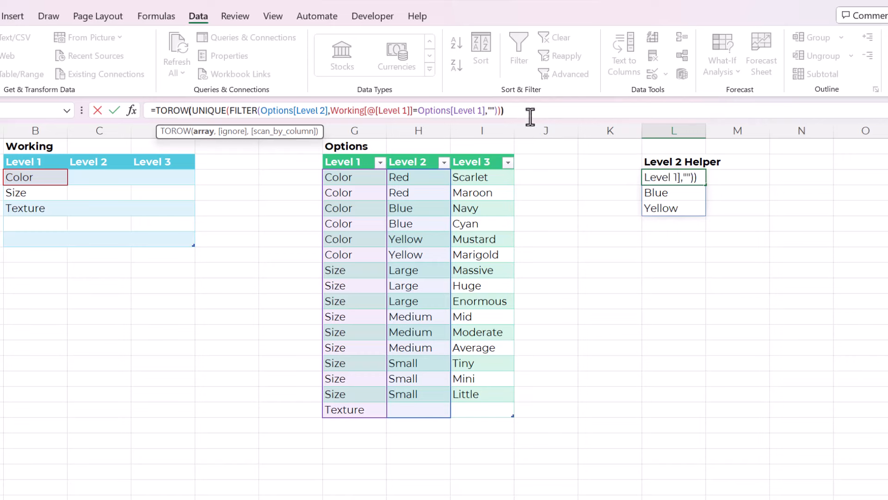
{"action": "key", "text": "Return"}
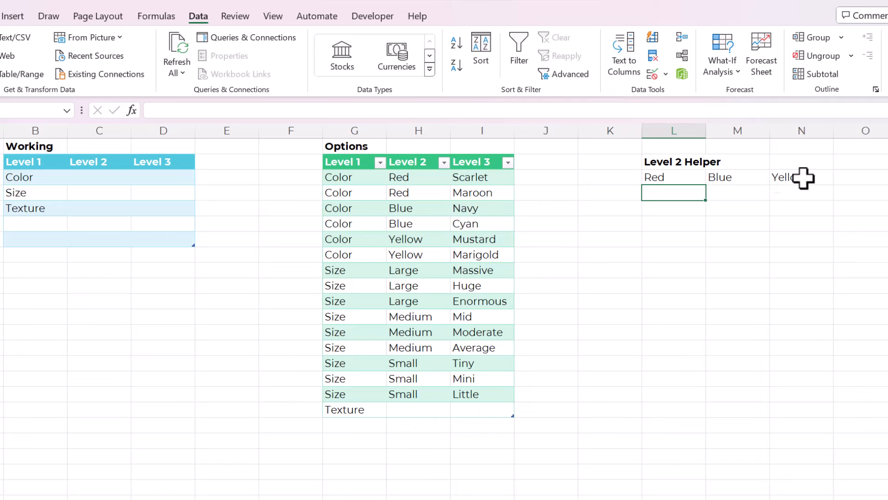
{"action": "left_click", "coordinate": [686, 179]}
{"action": "left_click_drag", "start_coordinate": [706, 191], "coordinate": [703, 248]}
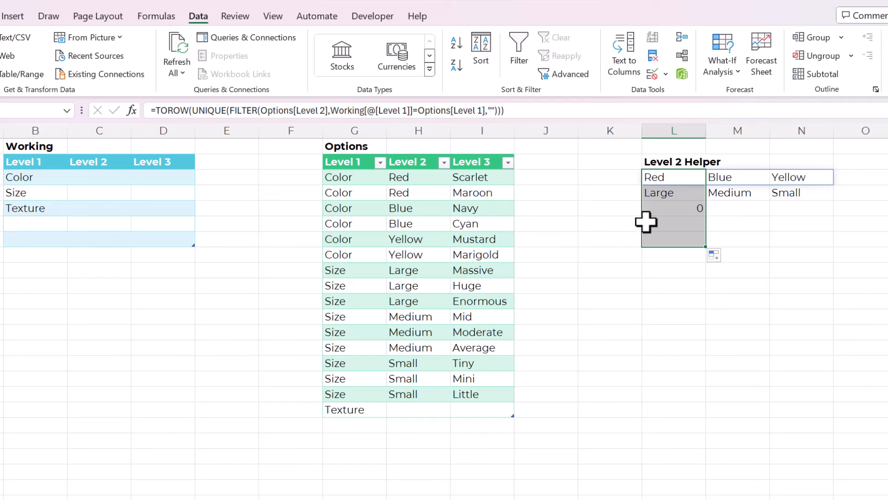
- Examine the helper rows against the Level 1 values in Working and the Level 2 entries for Size in Options
{"action": "left_click", "coordinate": [671, 209]}
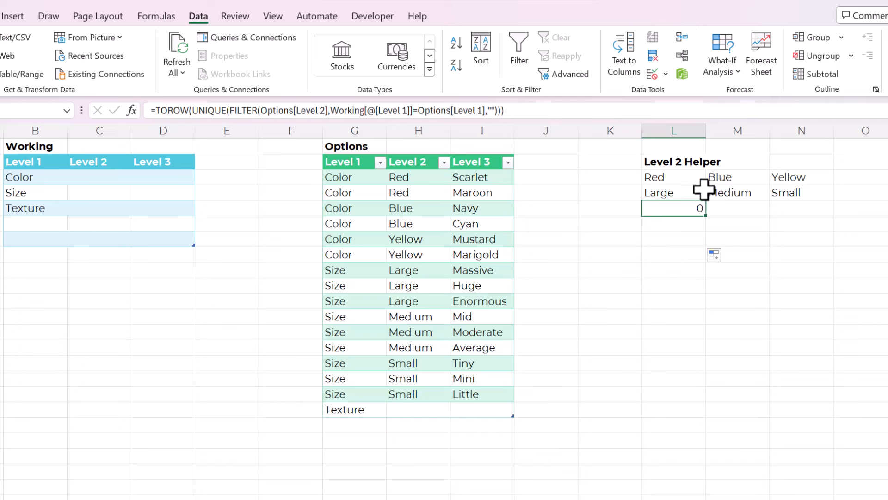
{"action": "left_click", "coordinate": [46, 193]}
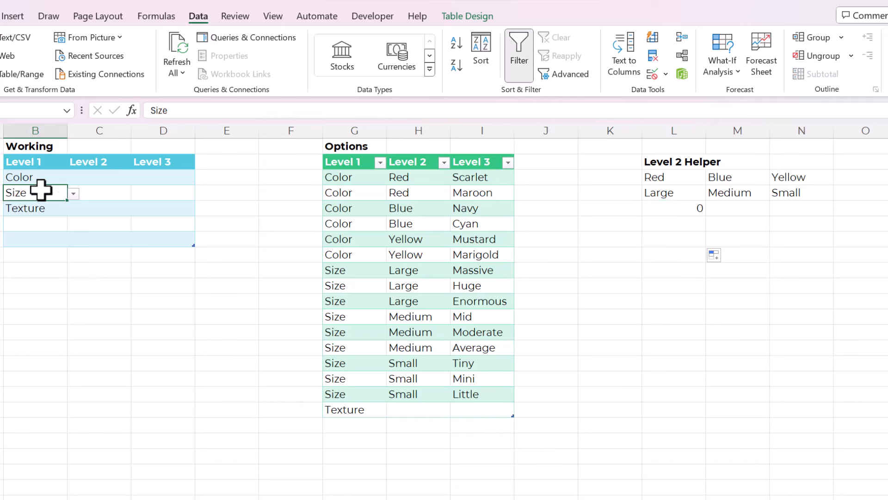
{"action": "left_click_drag", "start_coordinate": [665, 197], "coordinate": [807, 194]}
{"action": "left_click_drag", "start_coordinate": [401, 272], "coordinate": [406, 393]}
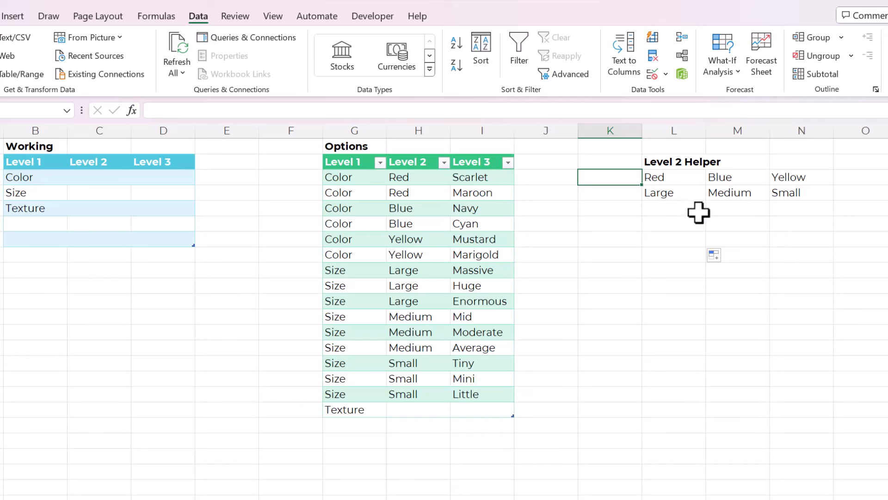
{"action": "left_click", "coordinate": [673, 176]}
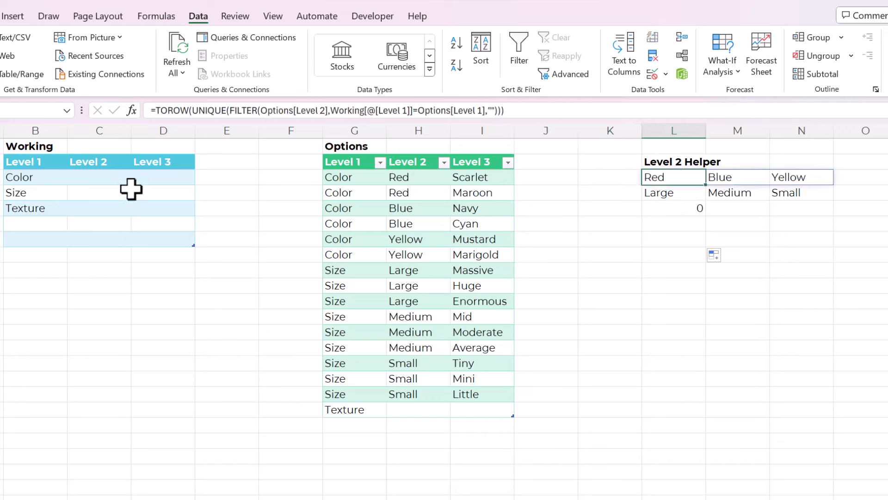
{"action": "left_click", "coordinate": [91, 177]}
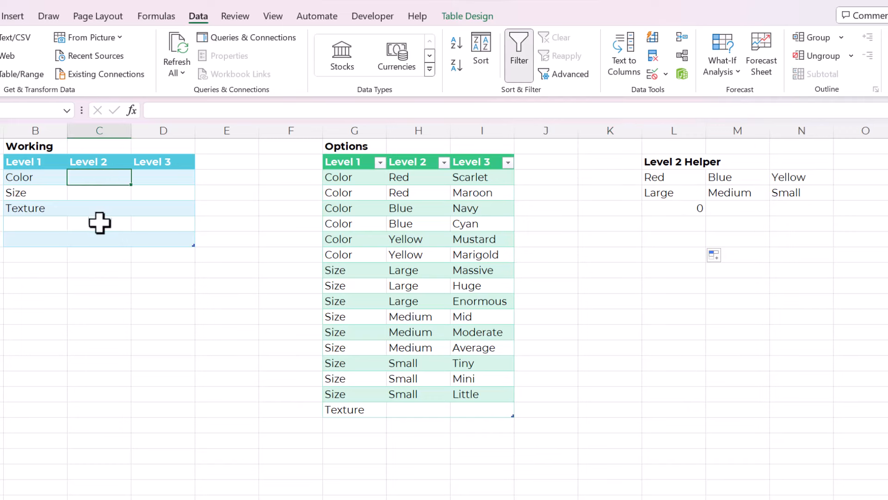
{"action": "left_click", "coordinate": [680, 176]}
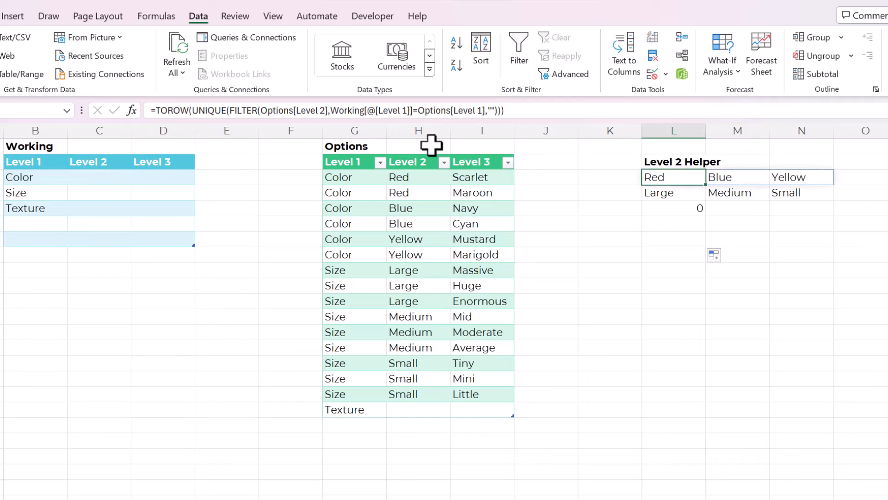
{"action": "left_click", "coordinate": [617, 178]}
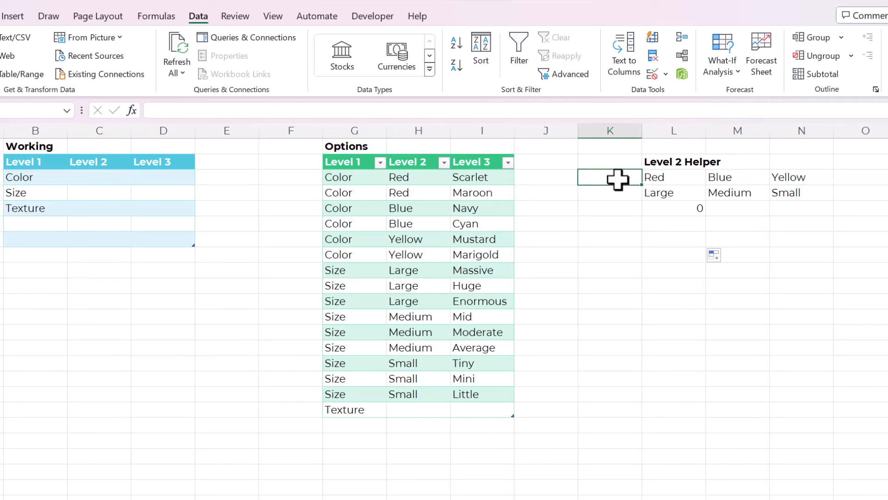
- Begin a List data validation for the Level 2 cells C3:C7 of the Working table, with =$L$3 as the source
{"action": "left_click", "coordinate": [97, 178]}
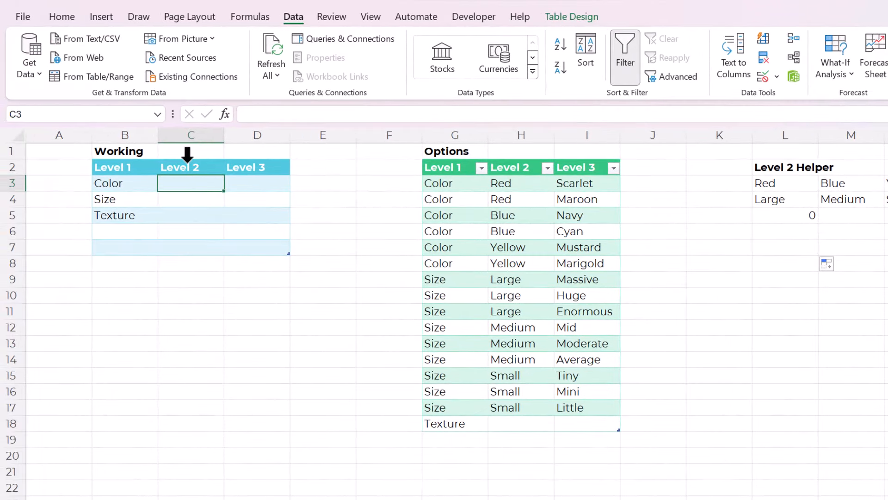
{"action": "left_click", "coordinate": [187, 154]}
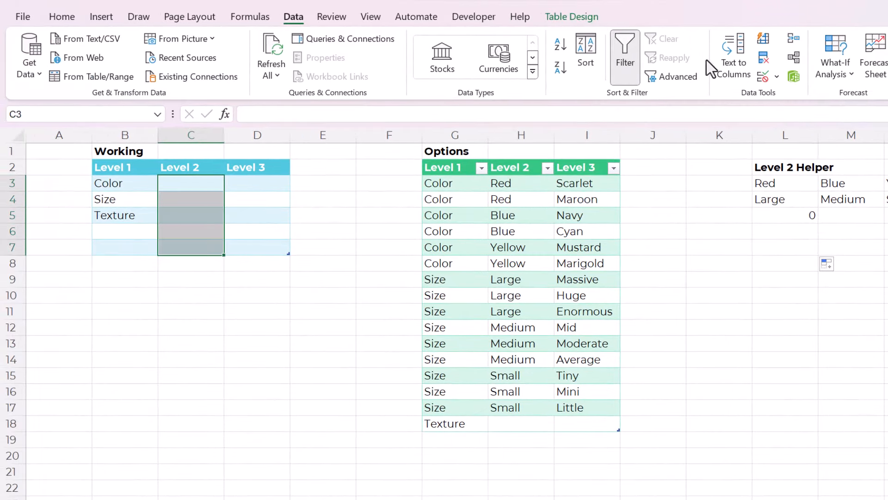
{"action": "left_click", "coordinate": [762, 77]}
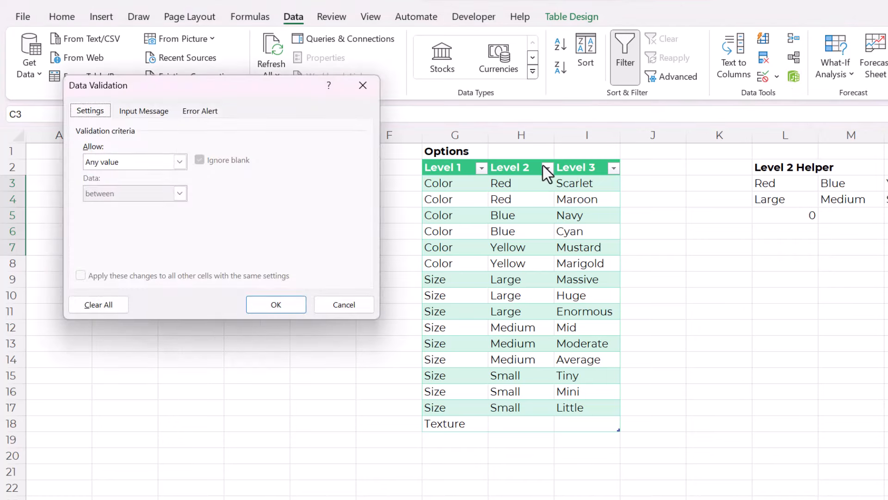
{"action": "left_click", "coordinate": [100, 163]}
{"action": "left_click", "coordinate": [99, 206]}
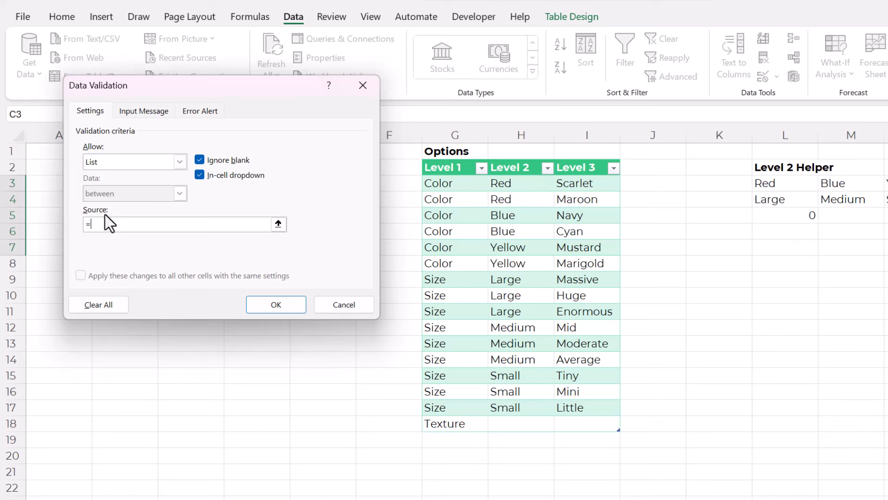
{"action": "left_click", "coordinate": [766, 184]}
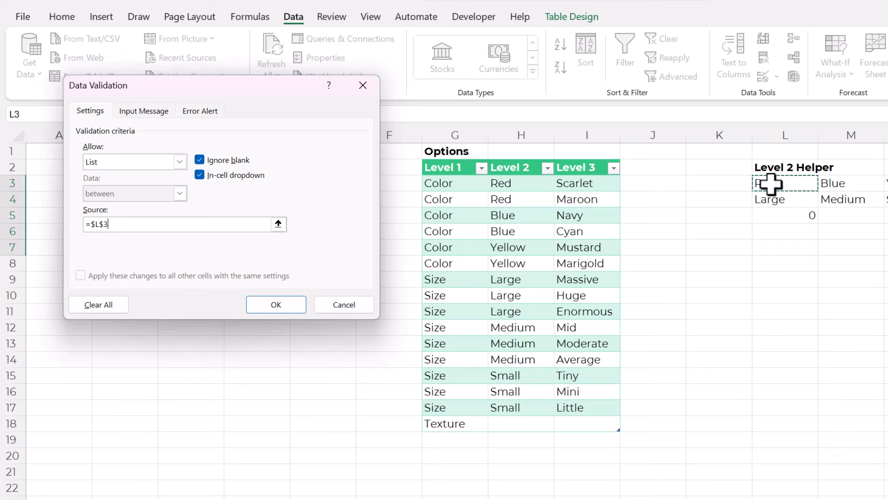
- Change the validation source to the row-relative spill reference =$L3# and apply it
{"action": "left_click", "coordinate": [104, 225]}
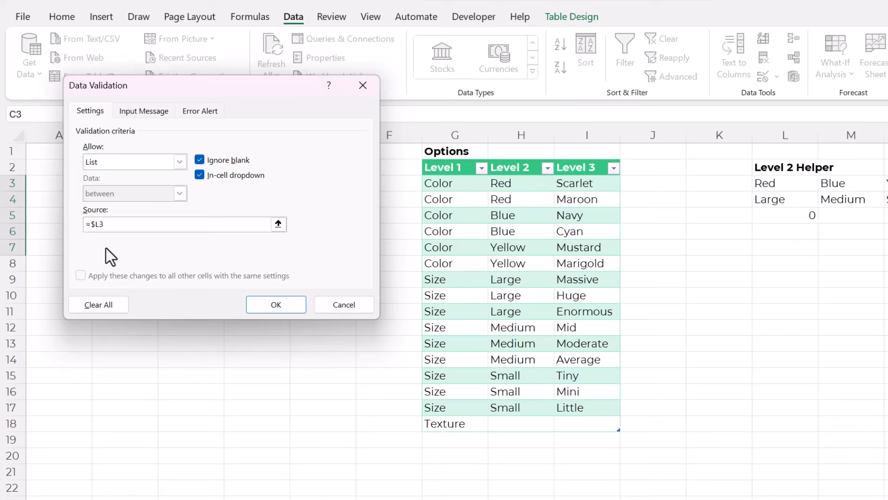
{"action": "key", "text": "Delete"}
{"action": "type", "text": "3"}
{"action": "left_click_drag", "start_coordinate": [128, 98], "coordinate": [287, 117]}
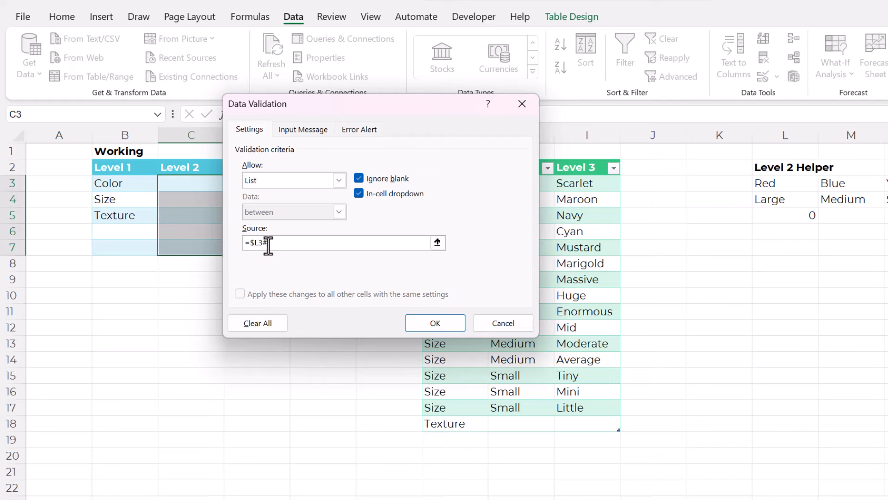
{"action": "left_click", "coordinate": [429, 322]}
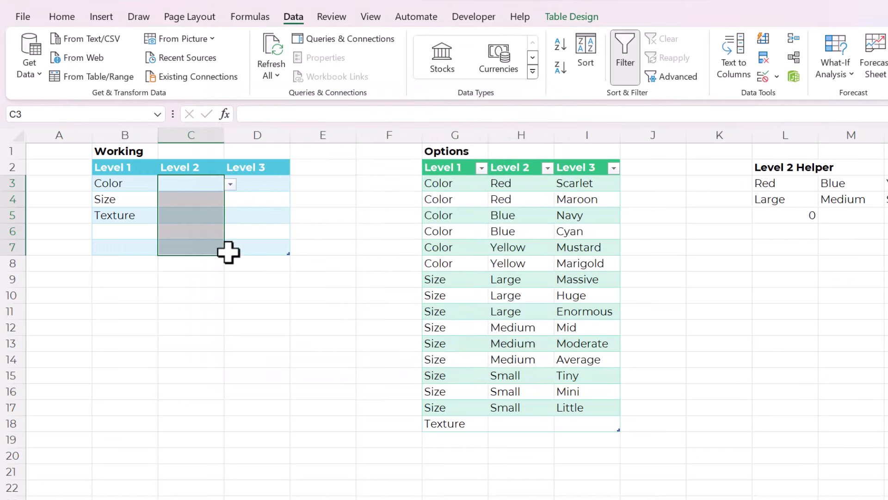
- Test the Level 2 drop-down list in C3 with Level 1 in B3 as Color, and again with B3 set to Texture
{"action": "left_click", "coordinate": [214, 184]}
{"action": "left_click", "coordinate": [230, 185]}
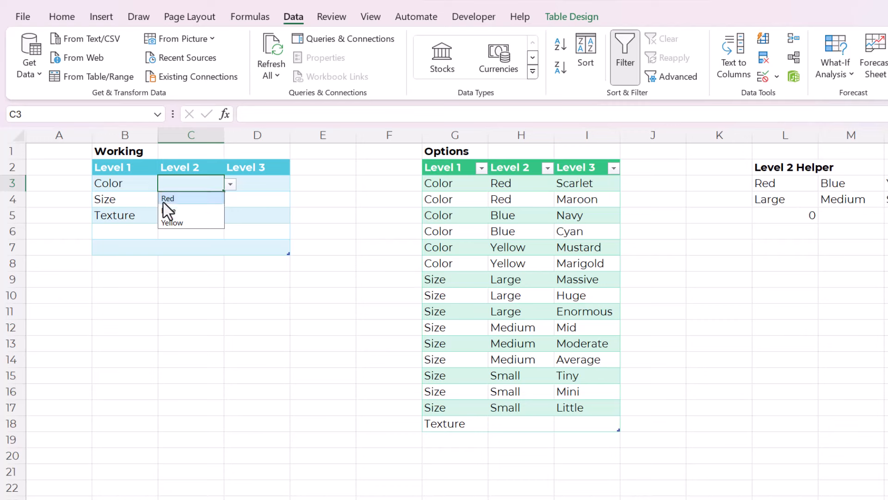
{"action": "left_click", "coordinate": [139, 187]}
{"action": "left_click", "coordinate": [163, 186]}
{"action": "left_click", "coordinate": [146, 221]}
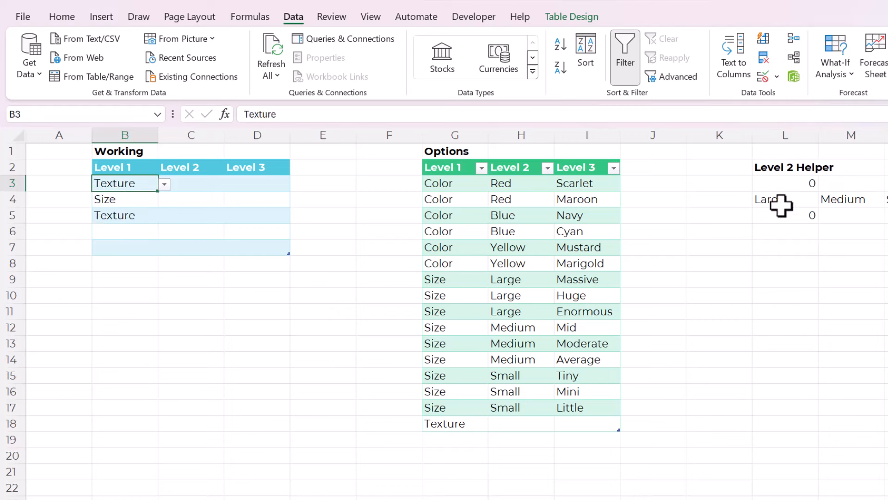
{"action": "left_click", "coordinate": [199, 186]}
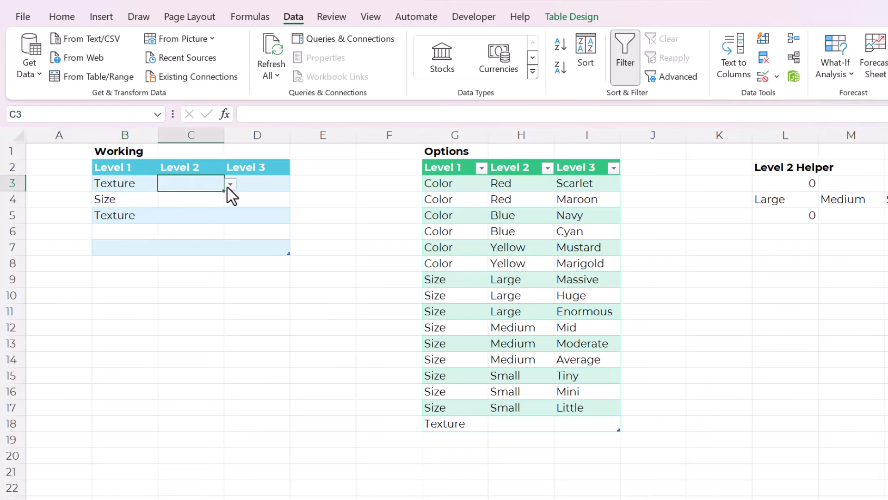
{"action": "left_click", "coordinate": [229, 186]}
- Set Level 1 in B3 to Size and examine the Level 2 Helper values in row 3
{"action": "left_click", "coordinate": [148, 185]}
{"action": "left_click", "coordinate": [164, 185]}
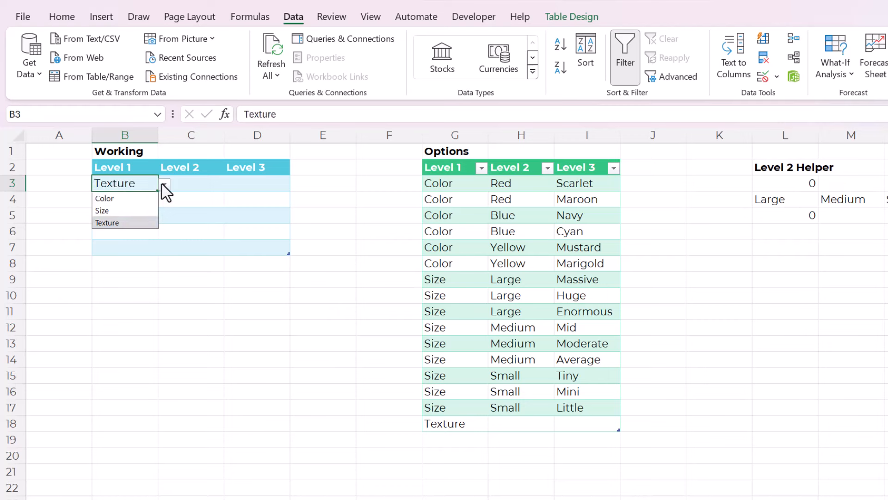
{"action": "left_click", "coordinate": [111, 210]}
{"action": "left_click", "coordinate": [197, 204]}
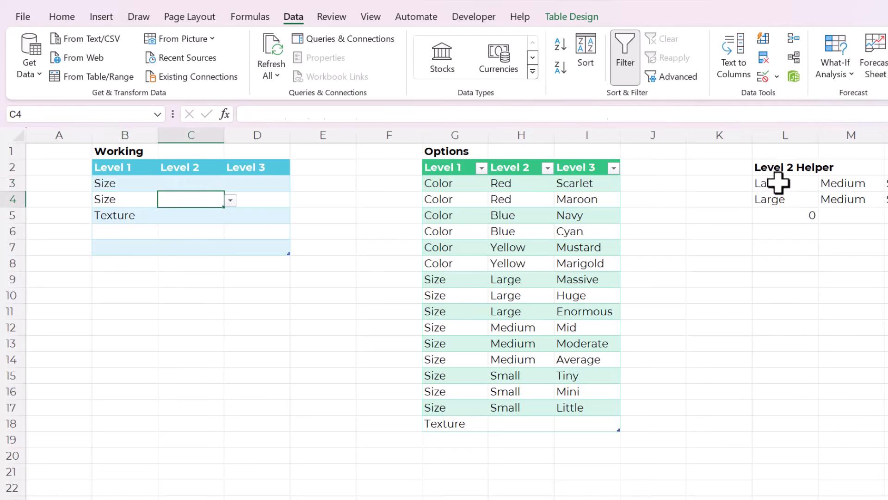
{"action": "left_click_drag", "start_coordinate": [777, 183], "coordinate": [828, 184]}
{"action": "left_click", "coordinate": [730, 187]}
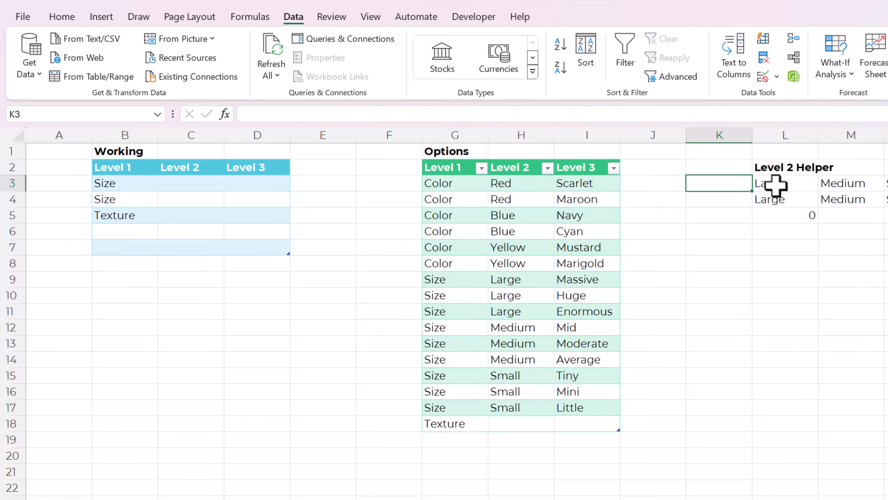
- Choose Small in C3 and Medium in C4 from the Level 2 drop-down lists of the Working table
{"action": "left_click", "coordinate": [228, 183]}
{"action": "left_click", "coordinate": [222, 183]}
{"action": "left_click", "coordinate": [230, 184]}
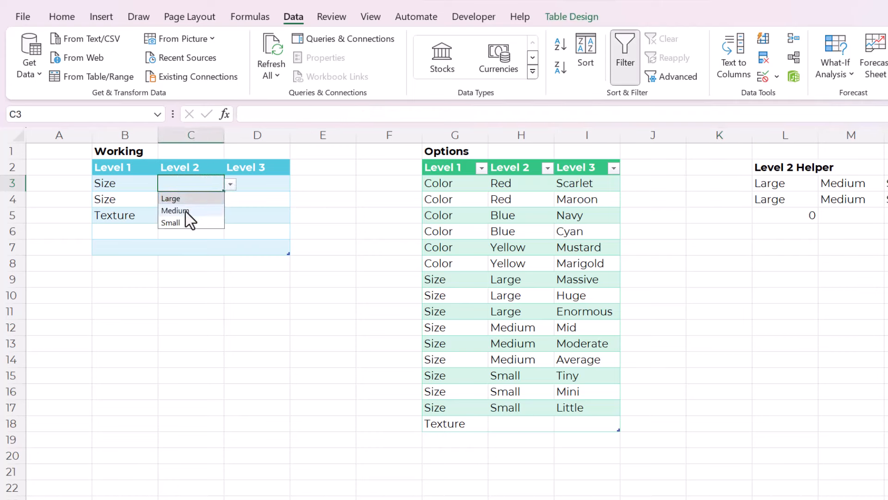
{"action": "left_click", "coordinate": [179, 223]}
{"action": "left_click", "coordinate": [204, 200]}
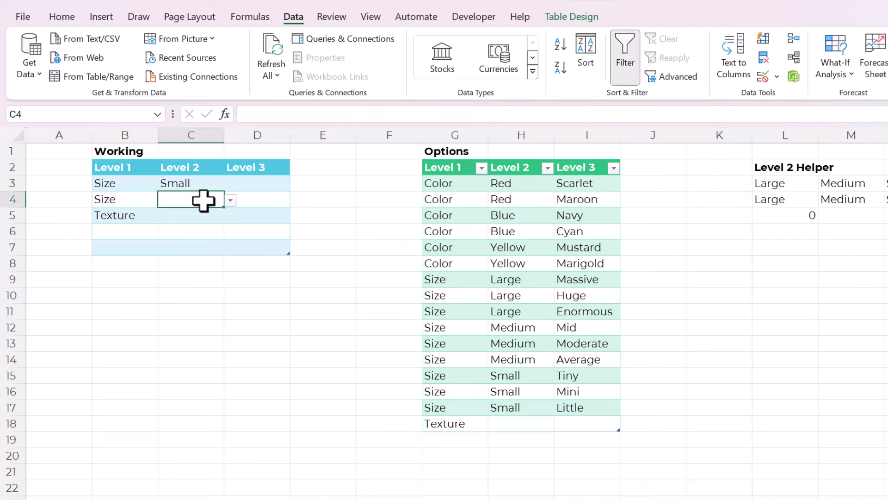
{"action": "left_click", "coordinate": [230, 200]}
{"action": "left_click", "coordinate": [188, 227]}
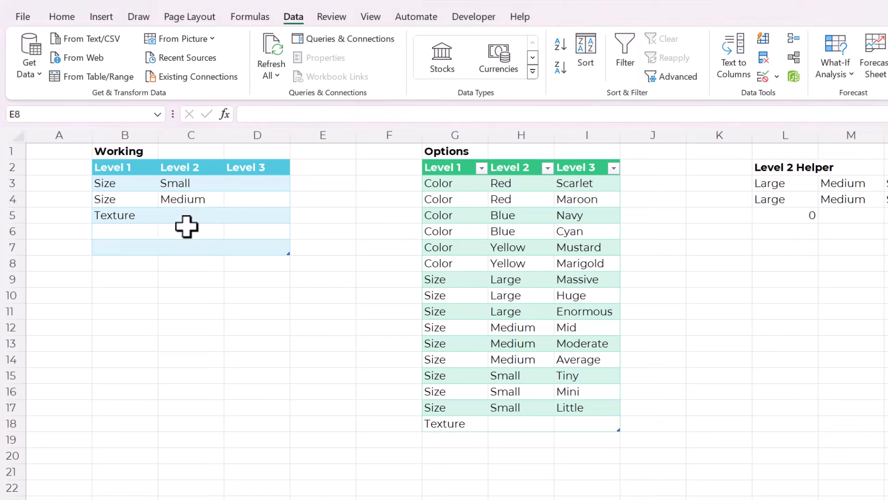
- Extend the Options table with Texture rows 18 to 21, entering Smooth/Flat, Smooth/Shiny, Rough/Fine and Rough/Course as Level 2 and Level 3
{"action": "left_click", "coordinate": [154, 214]}
{"action": "left_click", "coordinate": [179, 214]}
{"action": "left_click", "coordinate": [512, 428]}
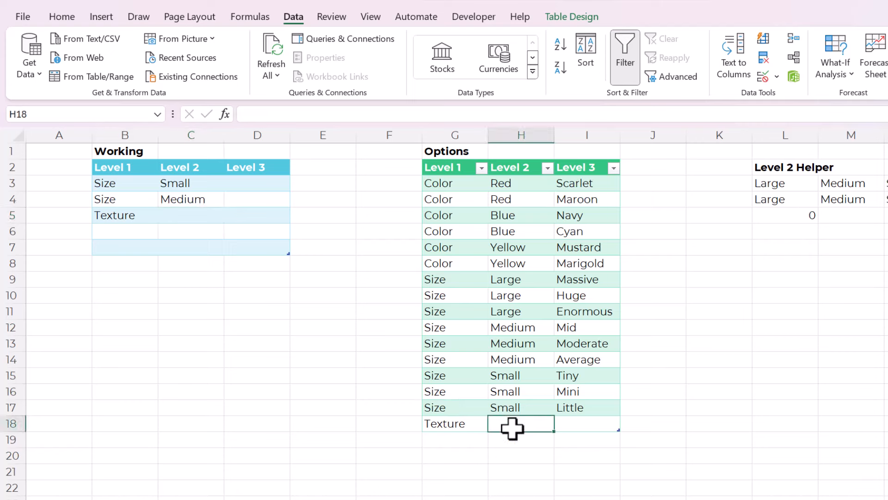
{"action": "left_click_drag", "start_coordinate": [463, 422], "coordinate": [456, 458]}
{"action": "key", "text": "ctrl+d"}
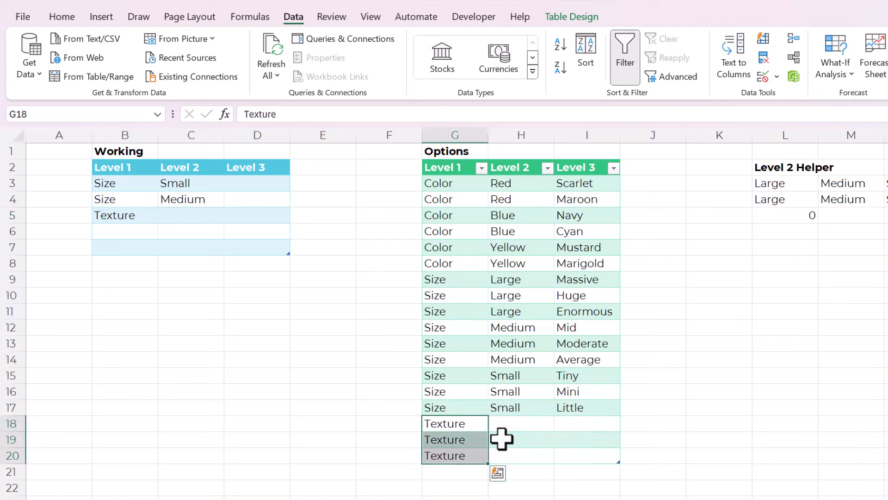
{"action": "left_click", "coordinate": [505, 437]}
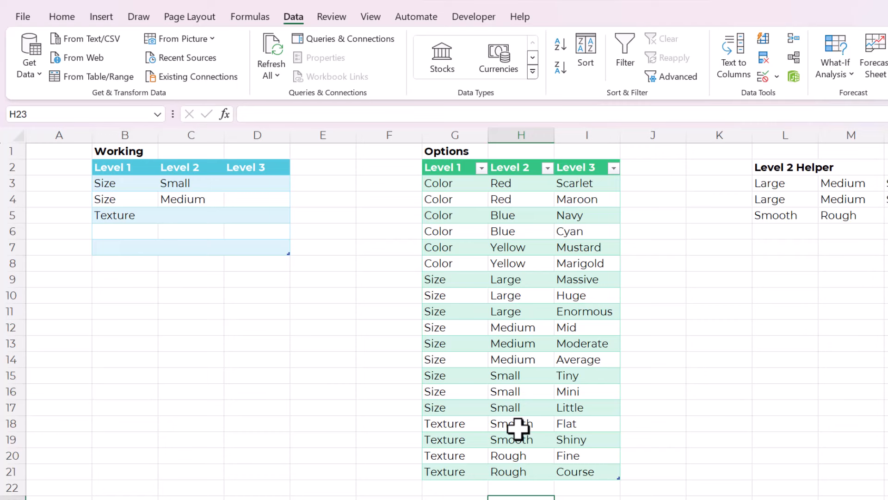
- Review the Texture entries in H18:H21 of the Options table and the matching Level 2 Helper values in row 5
{"action": "left_click", "coordinate": [517, 428]}
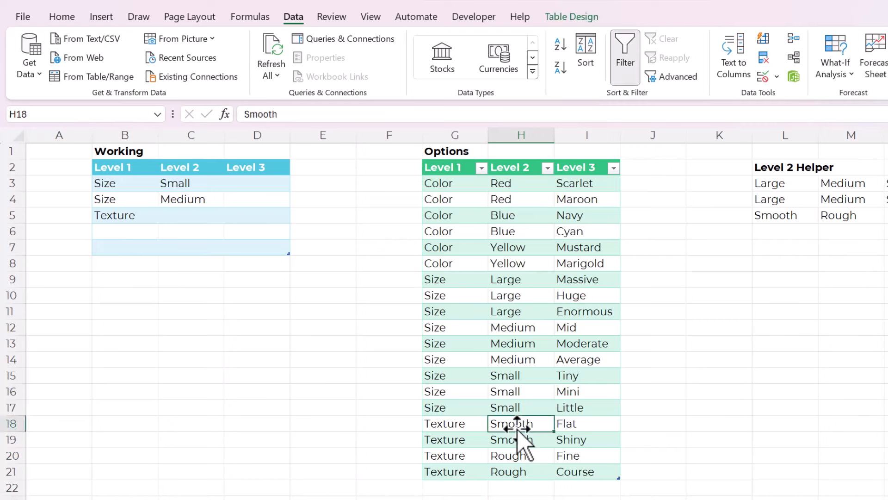
{"action": "left_click_drag", "start_coordinate": [509, 422], "coordinate": [509, 470]}
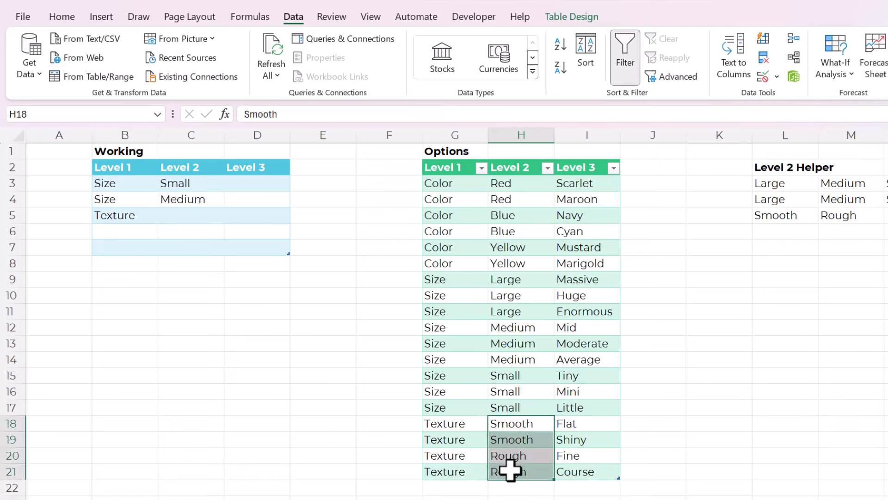
{"action": "left_click", "coordinate": [479, 445]}
{"action": "left_click_drag", "start_coordinate": [789, 214], "coordinate": [858, 213]}
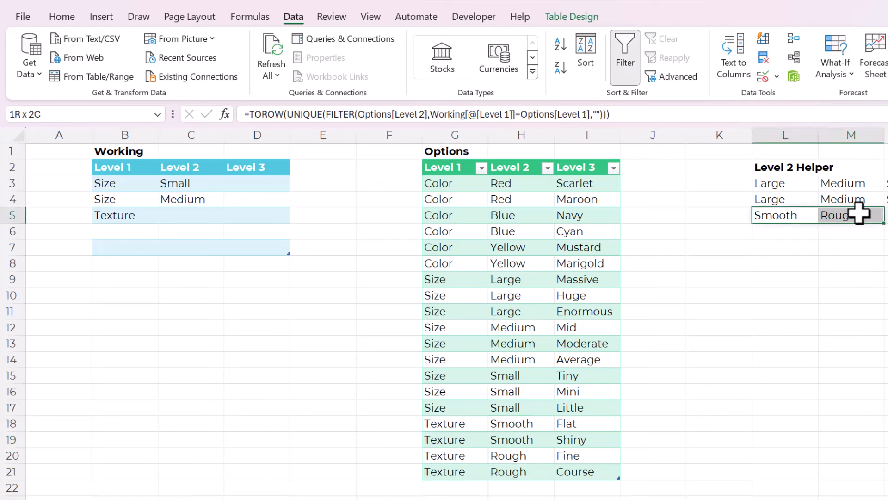
{"action": "left_click", "coordinate": [854, 244]}
{"action": "left_click", "coordinate": [792, 218]}
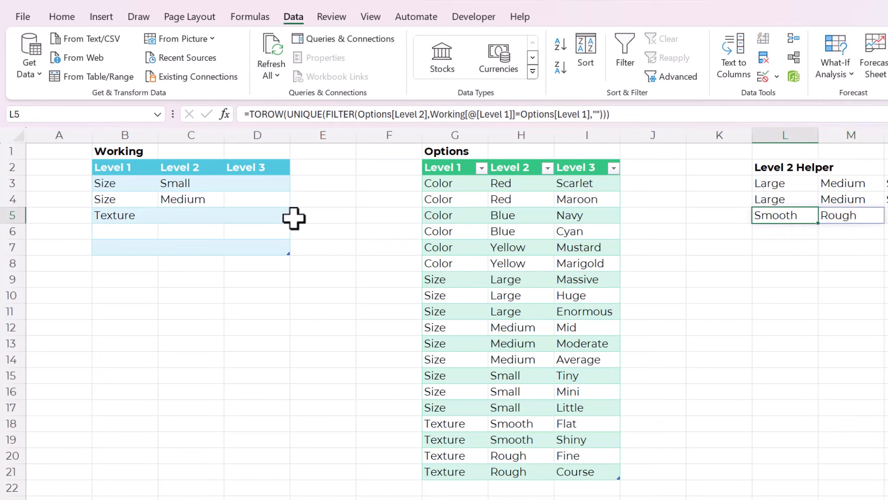
- Choose Smooth in C5 from the Level 2 drop-down list
{"action": "left_click", "coordinate": [199, 216]}
{"action": "left_click", "coordinate": [230, 216]}
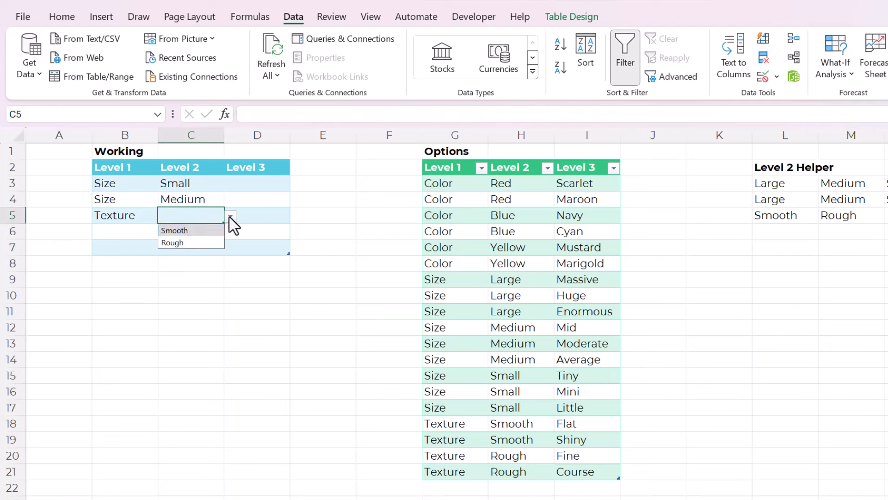
{"action": "left_click", "coordinate": [186, 234]}
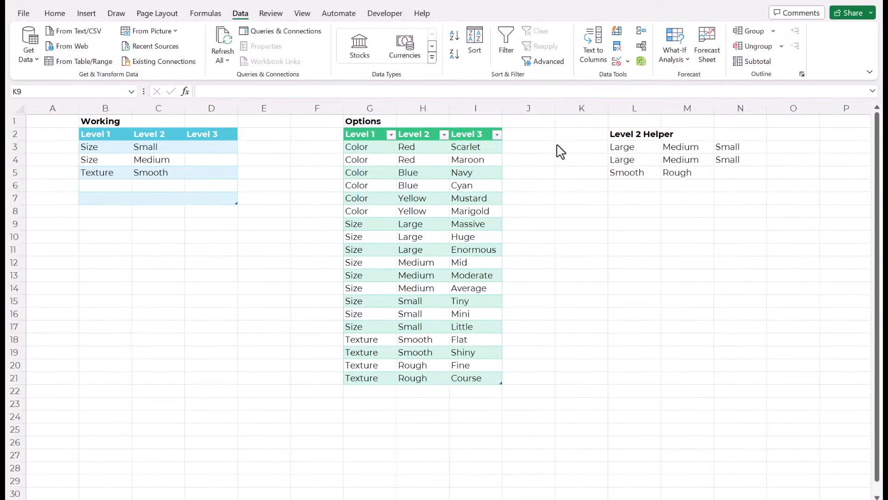
- Examine how far the Level 2 Helper values spread across columns L to O, compared with the Options table's Level 2 entries
{"action": "left_click", "coordinate": [625, 105]}
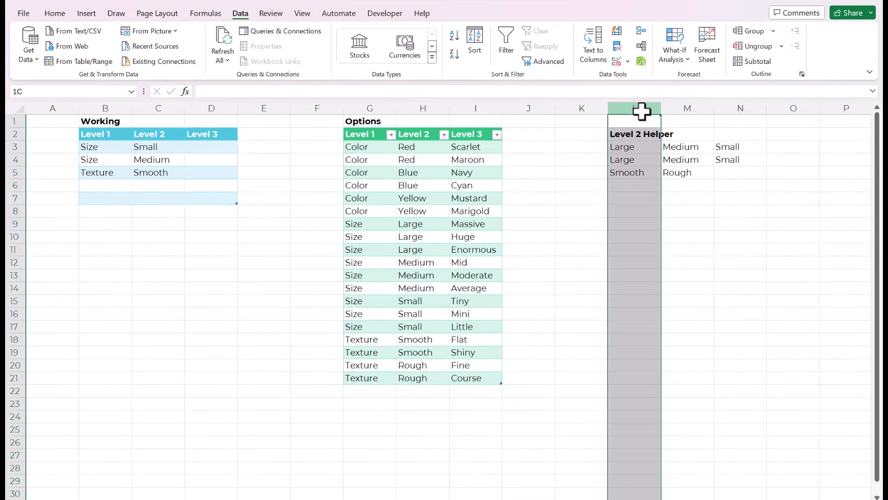
{"action": "left_click_drag", "start_coordinate": [653, 109], "coordinate": [784, 116]}
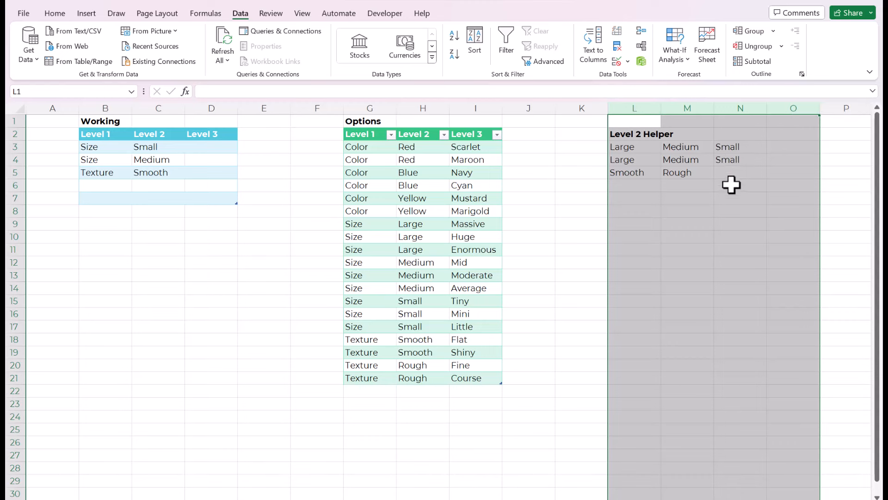
{"action": "left_click", "coordinate": [682, 148]}
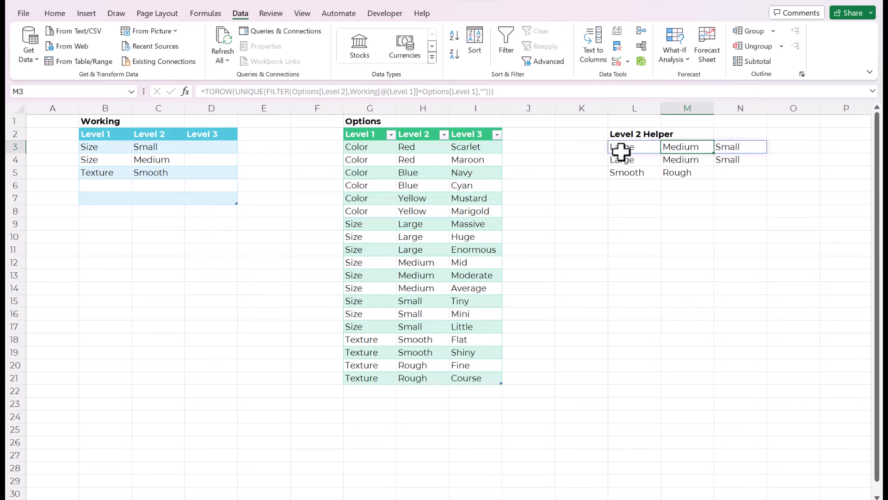
{"action": "left_click_drag", "start_coordinate": [412, 147], "coordinate": [422, 329]}
{"action": "left_click_drag", "start_coordinate": [419, 339], "coordinate": [425, 374]}
{"action": "left_click", "coordinate": [687, 198]}
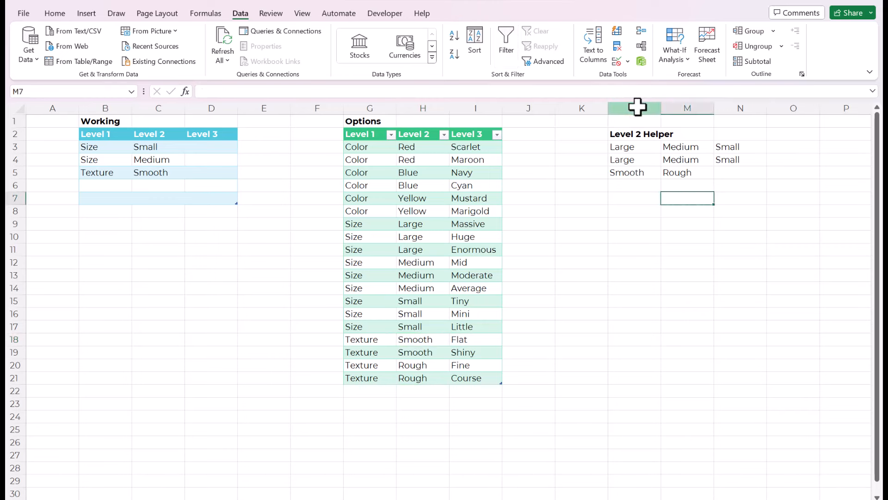
- Fill the Level 2 Helper columns L to N with a light brownish-grey theme colour
{"action": "left_click_drag", "start_coordinate": [638, 105], "coordinate": [721, 105]}
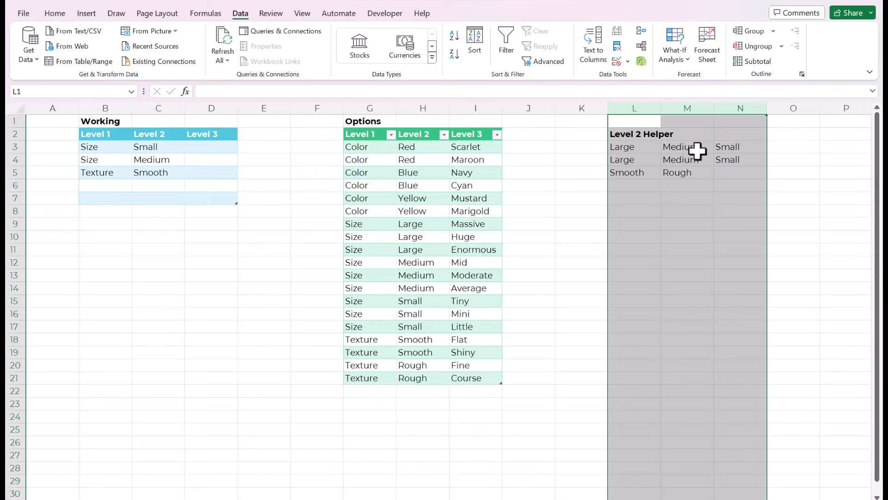
{"action": "left_click", "coordinate": [54, 13]}
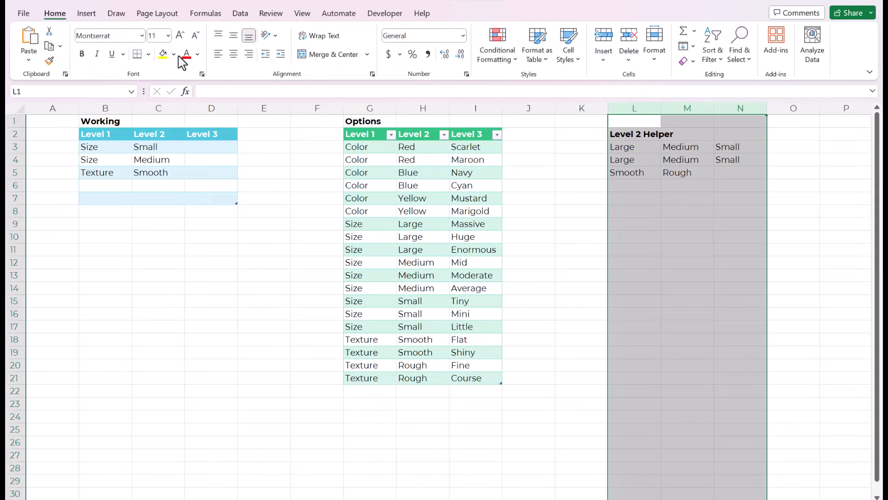
{"action": "left_click", "coordinate": [174, 55]}
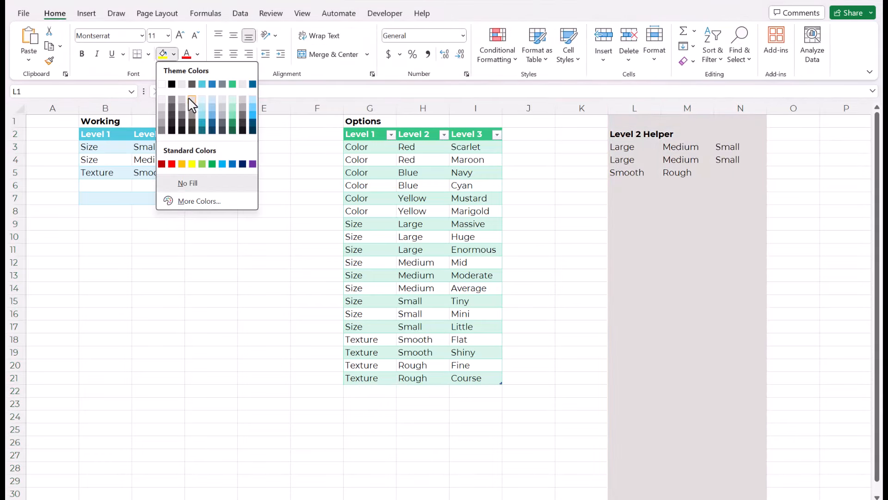
{"action": "left_click", "coordinate": [192, 102]}
- Hide columns J to N, which contain the Level 2 Helper lists
{"action": "left_click", "coordinate": [564, 139]}
{"action": "left_click_drag", "start_coordinate": [360, 108], "coordinate": [409, 108]}
{"action": "left_click", "coordinate": [569, 134]}
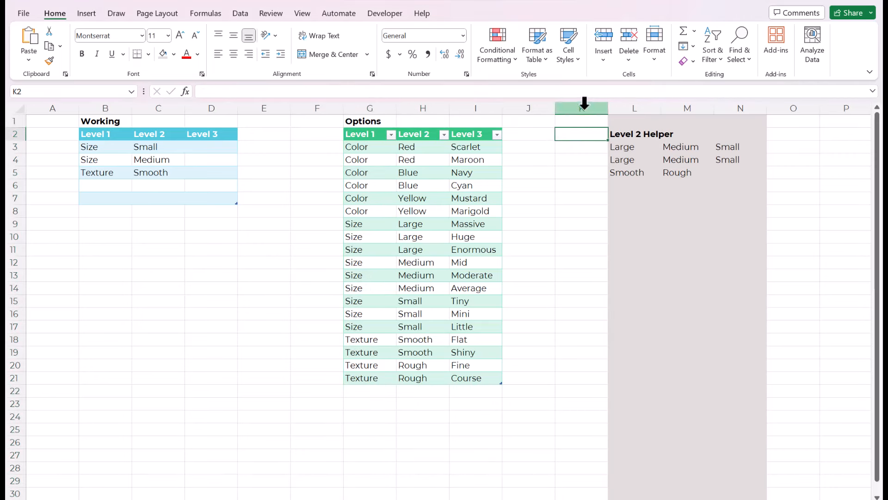
{"action": "left_click_drag", "start_coordinate": [550, 108], "coordinate": [737, 109]}
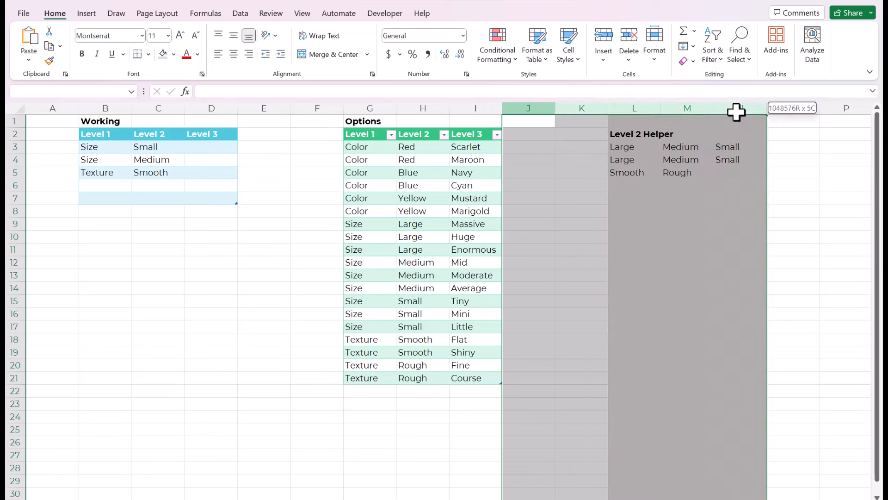
{"action": "right_click", "coordinate": [707, 108]}
{"action": "left_click", "coordinate": [726, 352]}
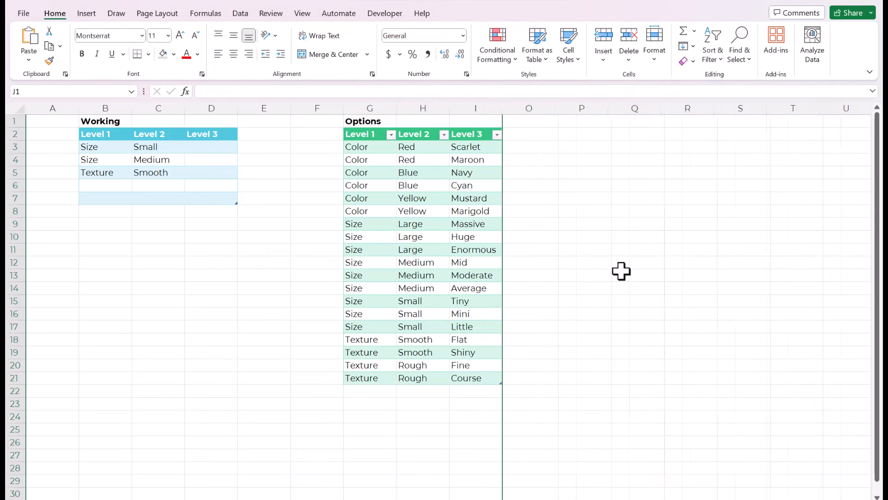
- Enter the heading Level 3 Helpers in P2
{"action": "left_click", "coordinate": [564, 157]}
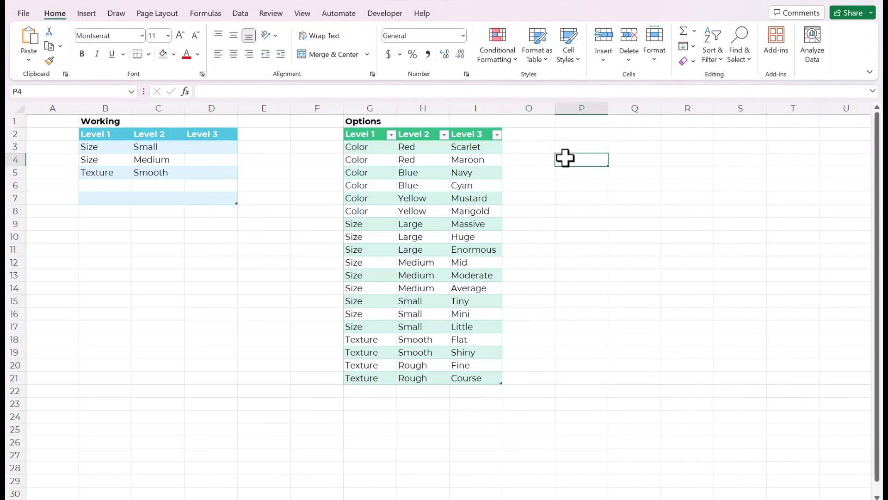
{"action": "key", "text": "Up"}
{"action": "key", "text": "Up"}
{"action": "type", "text": "Level 3 Helpers"}
{"action": "key", "text": "Return"}
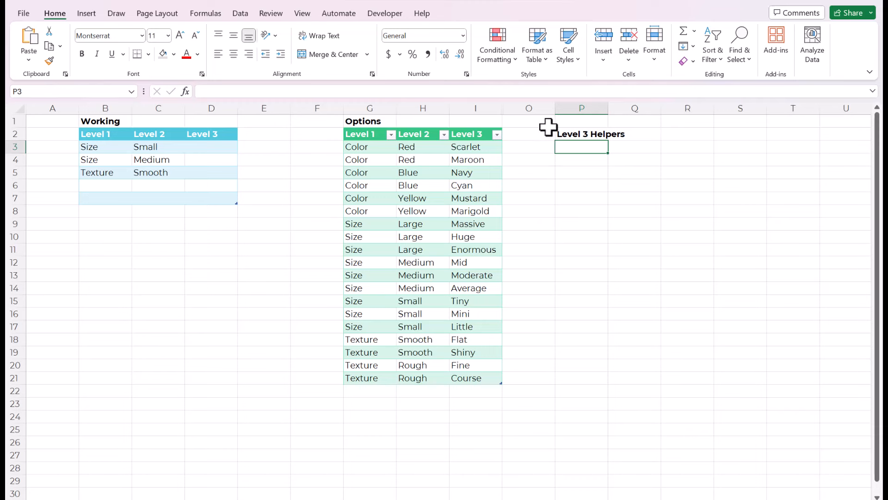
- Begin the helper formula in P3 with =TOROW(UNIQUE(FILTER(Options[Level 3], using the Options table's Level 3 column as the array
{"action": "double_click", "coordinate": [582, 146]}
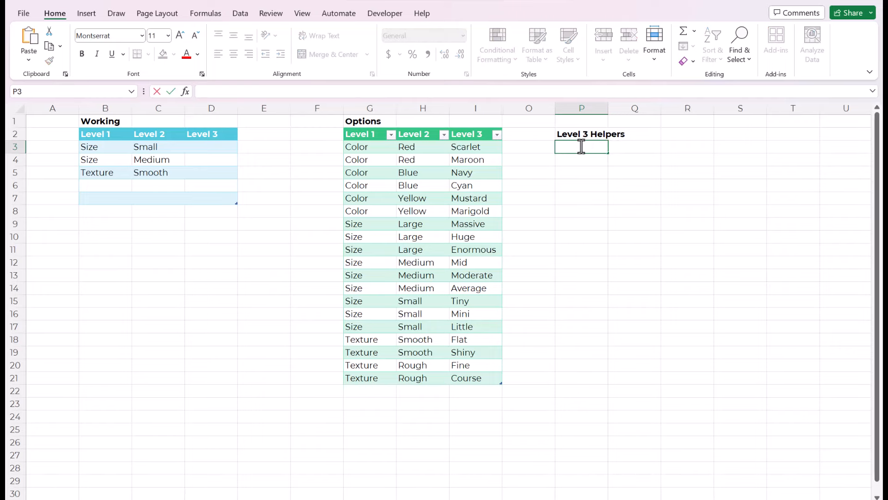
{"action": "type", "text": "="}
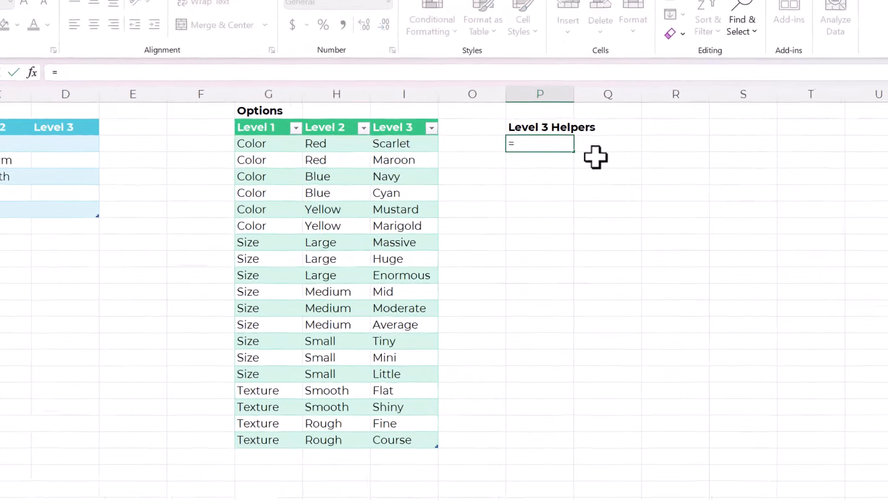
{"action": "type", "text": "TOROW"}
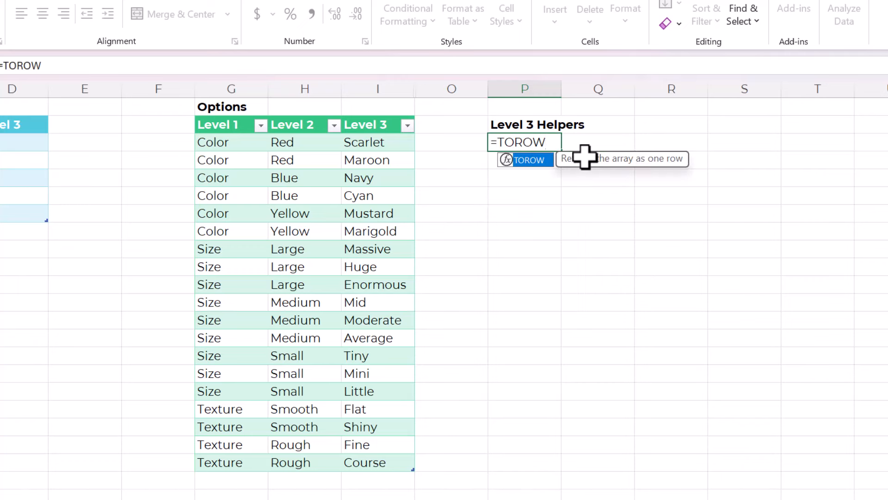
{"action": "type", "text": "(UNIQUE"}
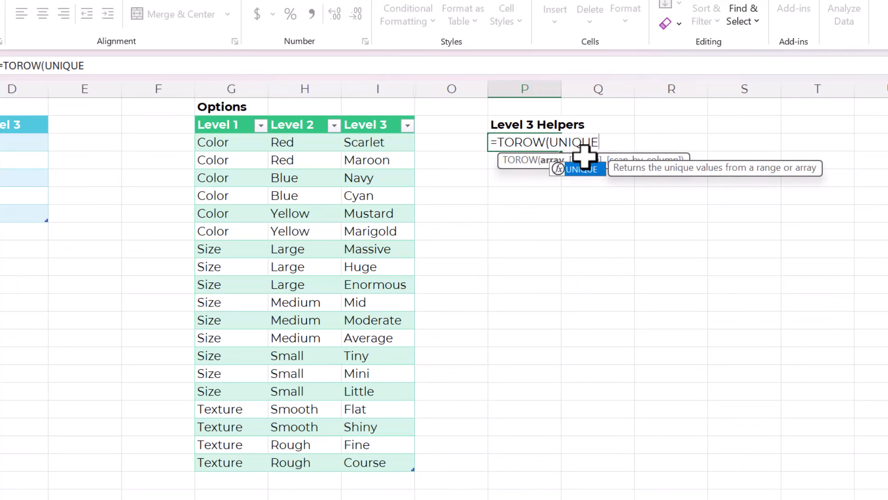
{"action": "type", "text": "(FILTER("}
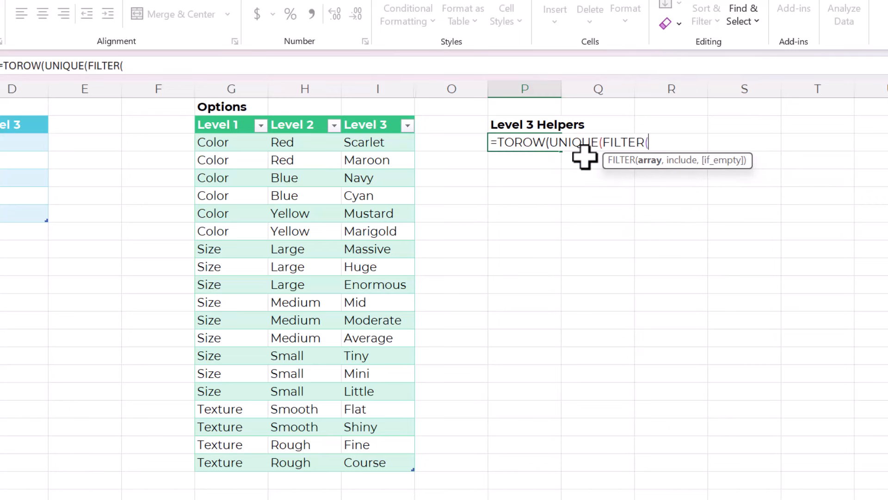
{"action": "left_click", "coordinate": [369, 109]}
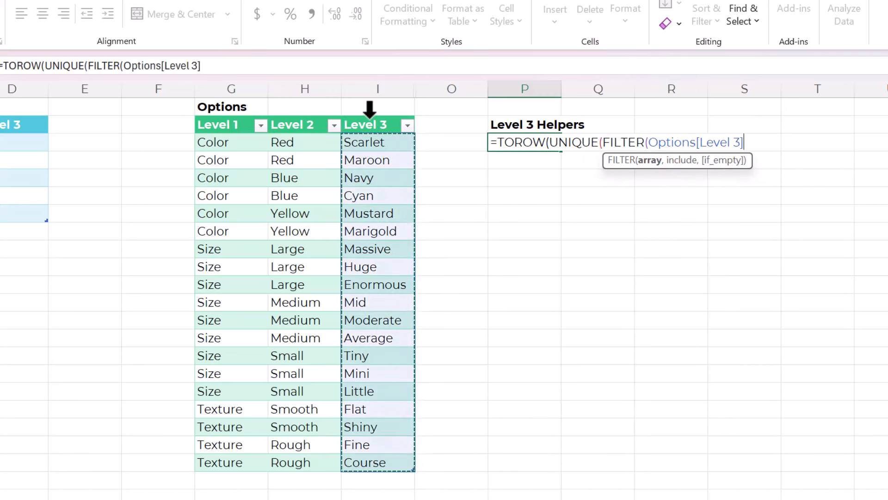
{"action": "type", "text": ","}
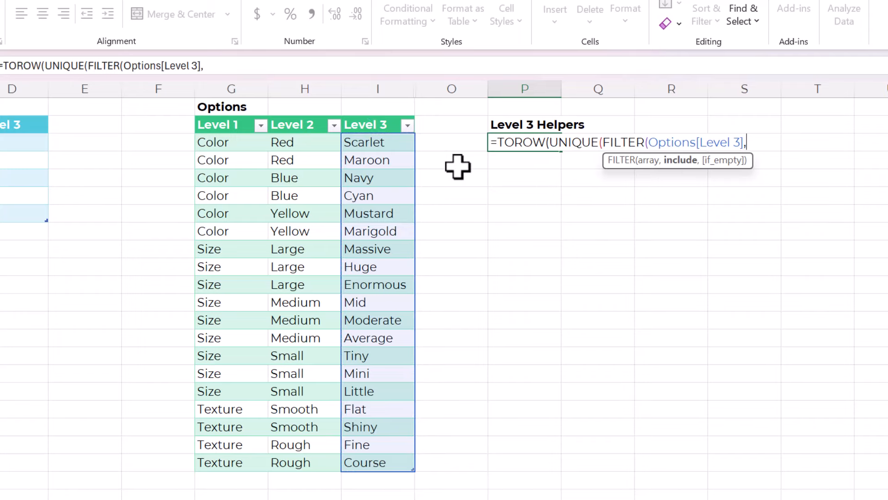
- Expand the formula bar and add two empty multiplied criteria, ()*(), on a new line as FILTER's include argument
{"action": "key", "text": "ctrl+shift+u"}
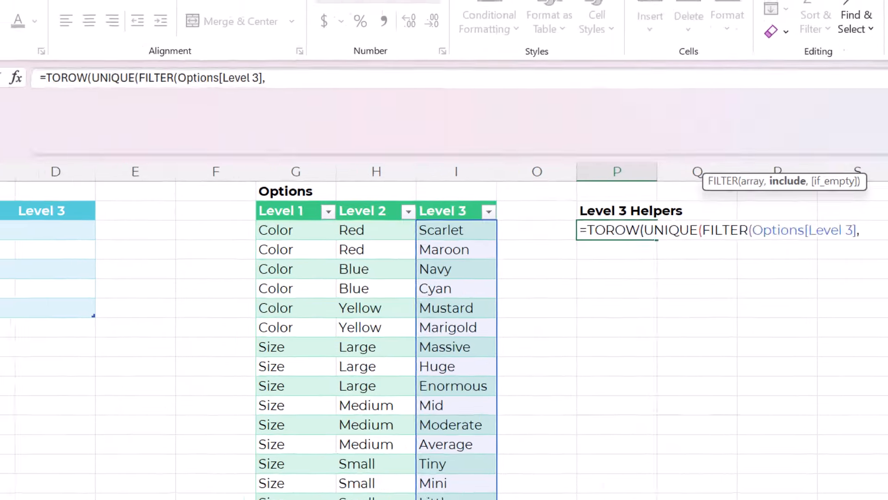
{"action": "left_click", "coordinate": [253, 72]}
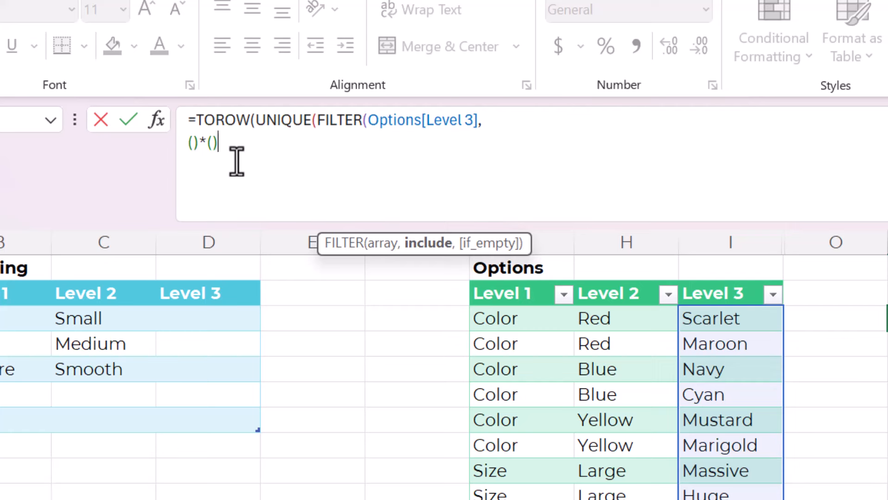
{"action": "left_click_drag", "start_coordinate": [188, 147], "coordinate": [199, 144]}
{"action": "left_click", "coordinate": [213, 144]}
- Fill the first FILTER criterion with Working[@[Level 1]]=Options[Level 1]
{"action": "left_click", "coordinate": [192, 142]}
{"action": "left_click", "coordinate": [0, 319]}
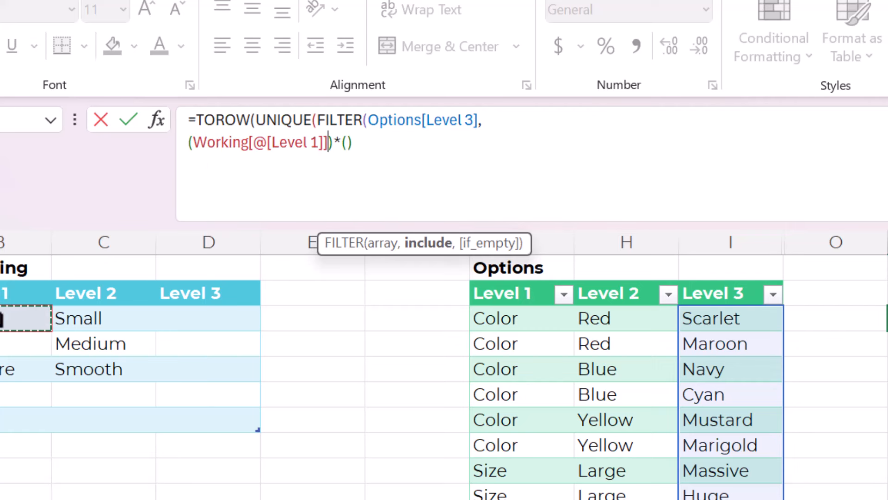
{"action": "type", "text": "="}
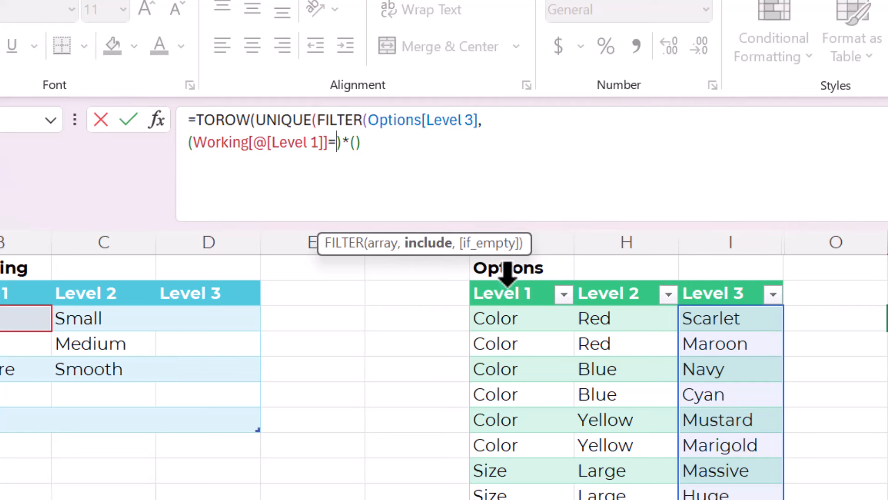
{"action": "left_click", "coordinate": [508, 280]}
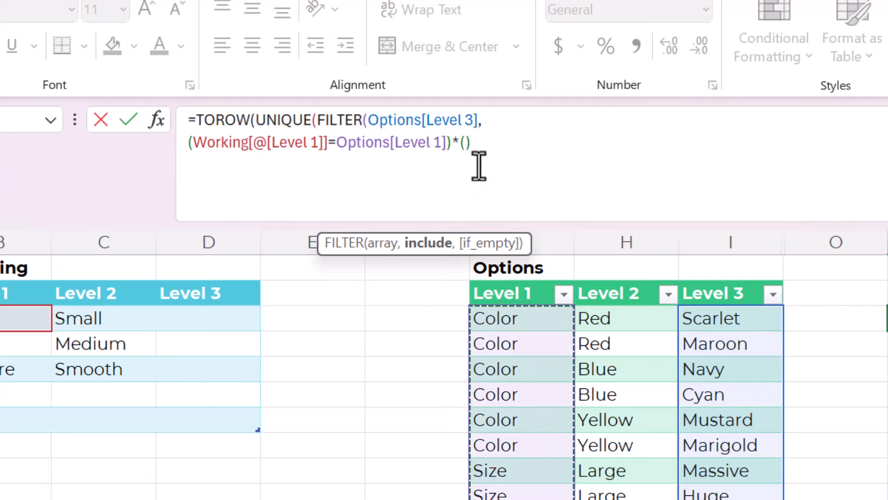
- Fill the second FILTER criterion with Working[@[Level 2]]=Options[Level 2]
{"action": "left_click", "coordinate": [465, 143]}
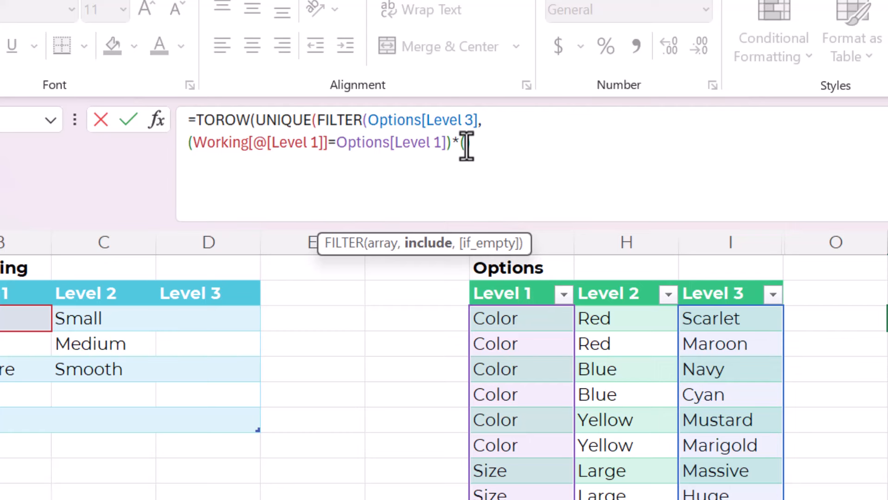
{"action": "left_click", "coordinate": [71, 318]}
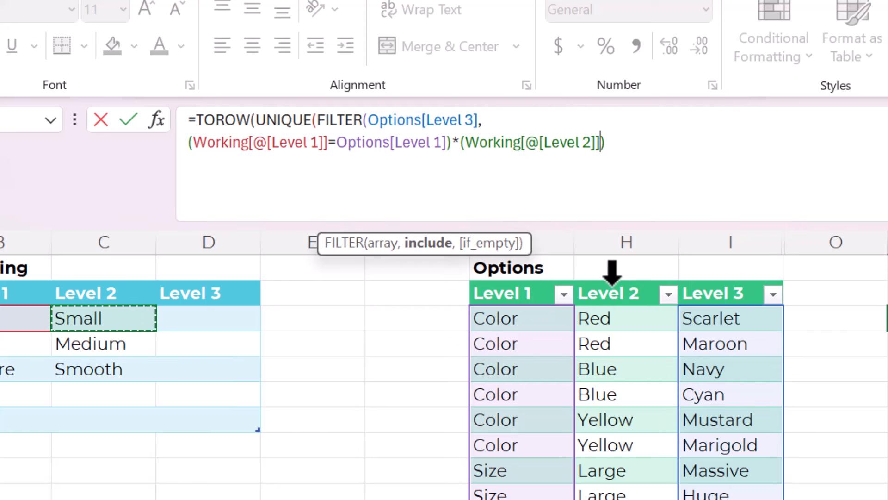
{"action": "type", "text": "="}
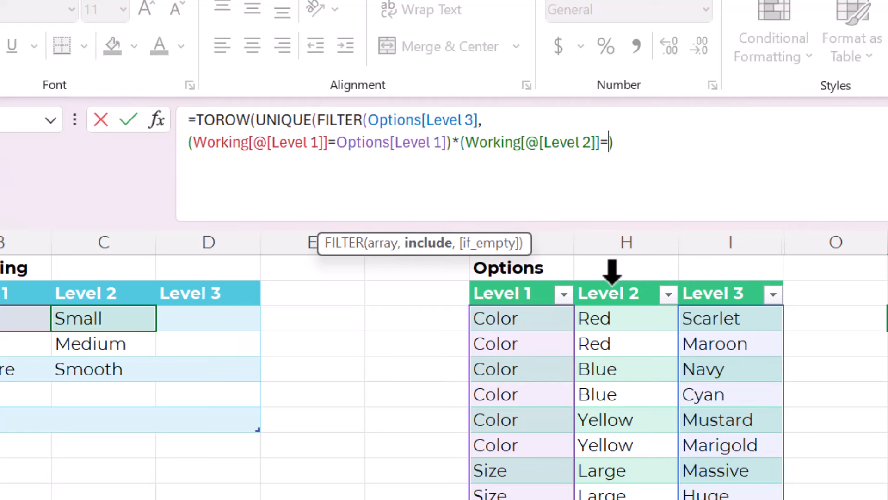
{"action": "left_click", "coordinate": [612, 281]}
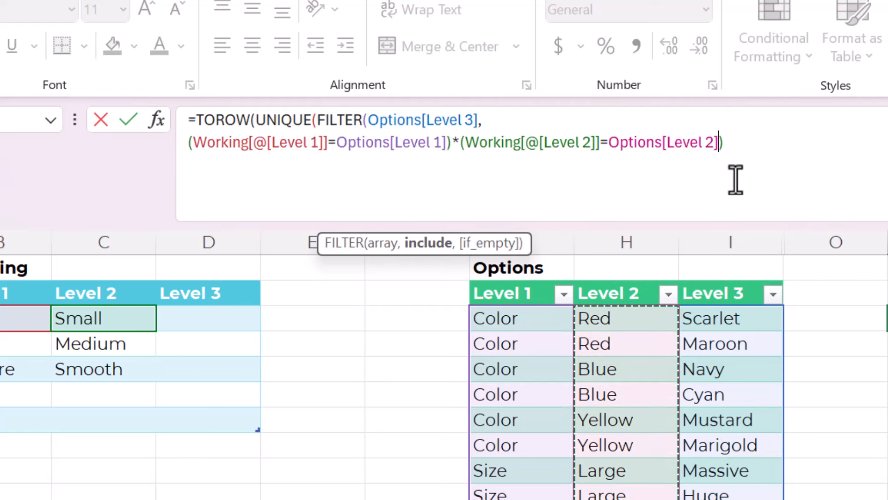
{"action": "type", "text": ")"}
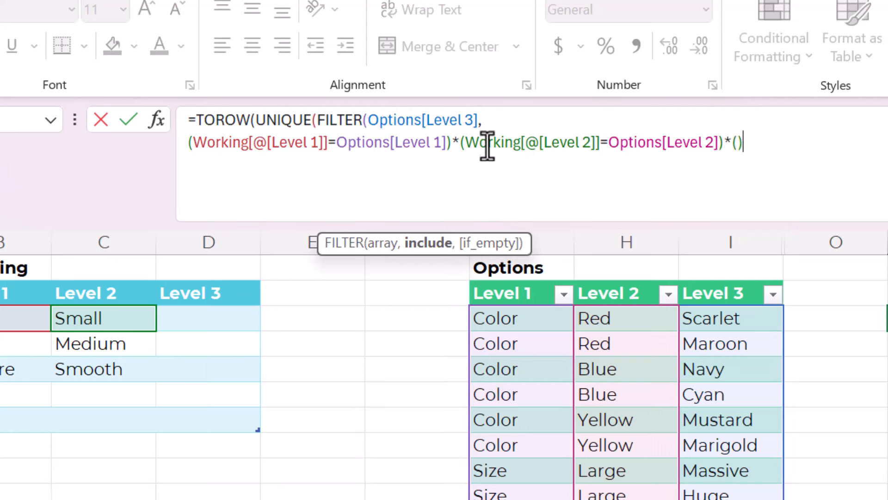
{"action": "type", "text": ")"}
{"action": "left_click_drag", "start_coordinate": [744, 143], "coordinate": [724, 142]}
{"action": "key", "text": "BackSpace"}
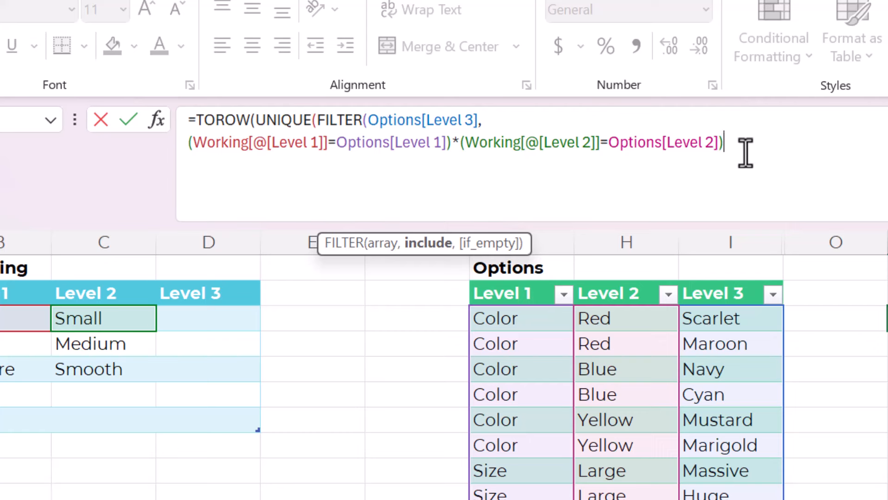
- Finish the P3 formula with "" as FILTER's if_empty argument, close all brackets, and copy the formula down to P7
{"action": "type", "text": ","}
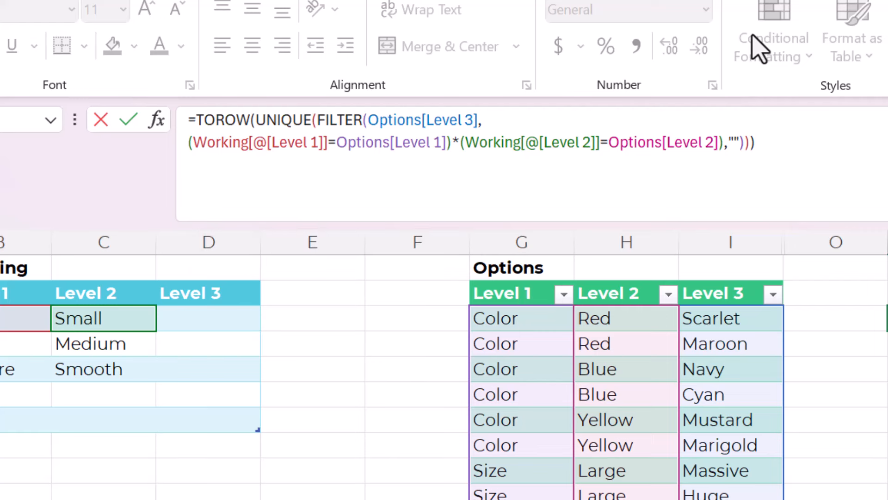
{"action": "key", "text": "Return"}
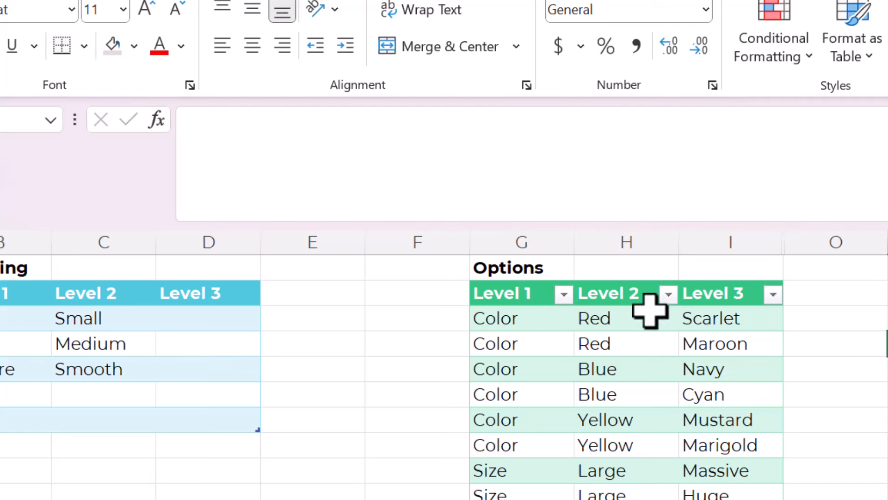
{"action": "left_click", "coordinate": [123, 320]}
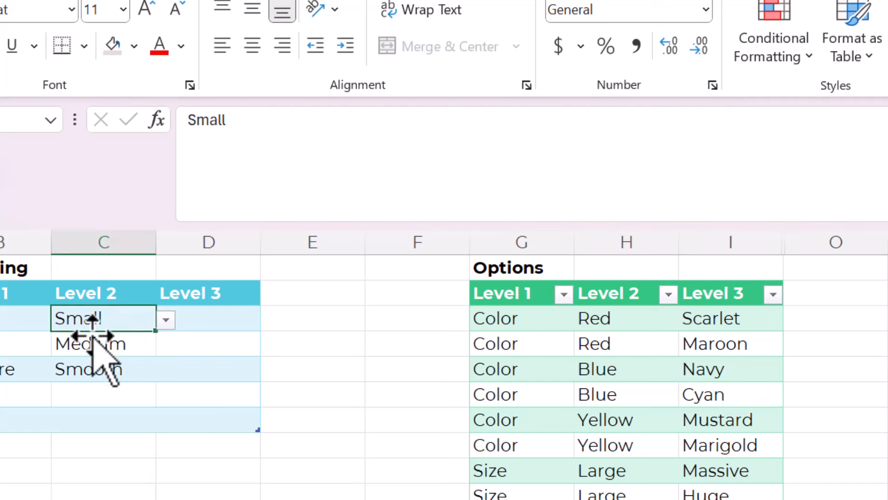
{"action": "left_click", "coordinate": [886, 318]}
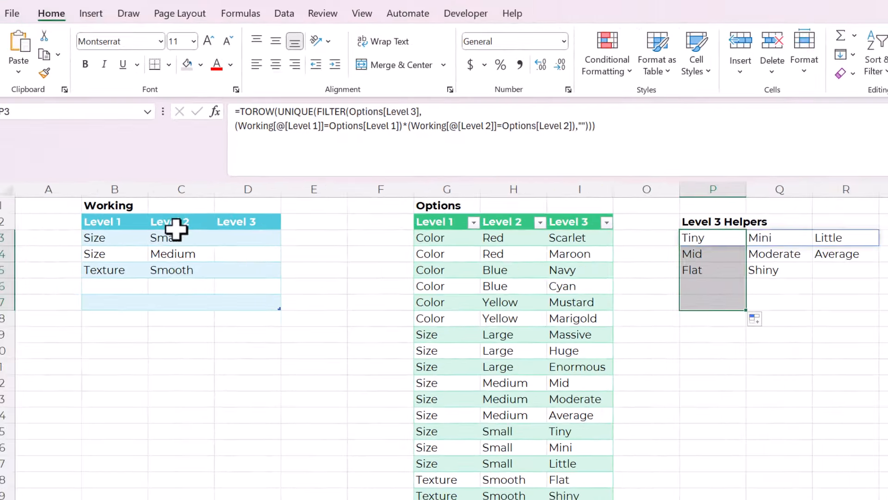
- Try Large as the Level 2 choice in C3 and settle on Medium to test the Level 3 helper list
{"action": "left_click", "coordinate": [88, 312]}
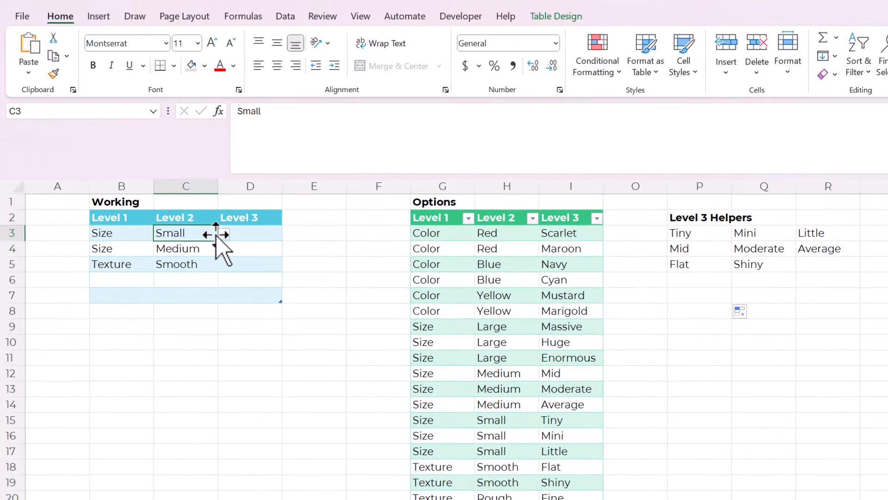
{"action": "left_click", "coordinate": [165, 320]}
{"action": "left_click", "coordinate": [199, 247]}
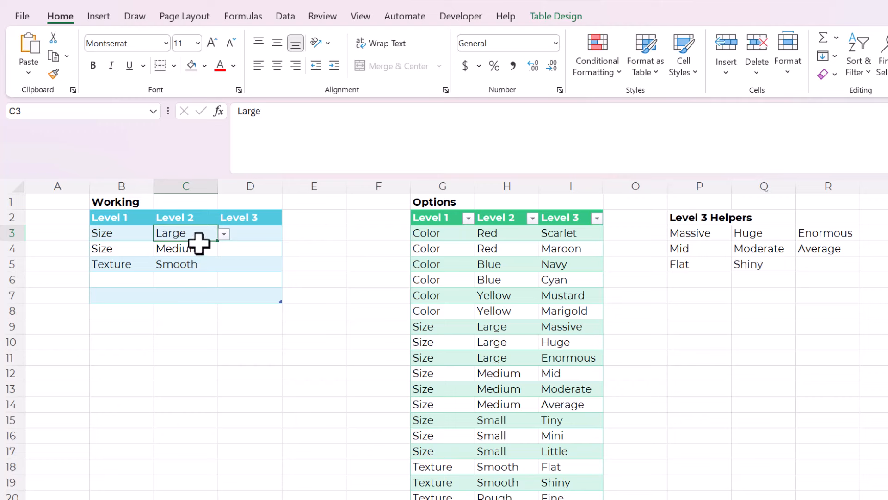
{"action": "left_click", "coordinate": [224, 234]}
{"action": "left_click", "coordinate": [194, 257]}
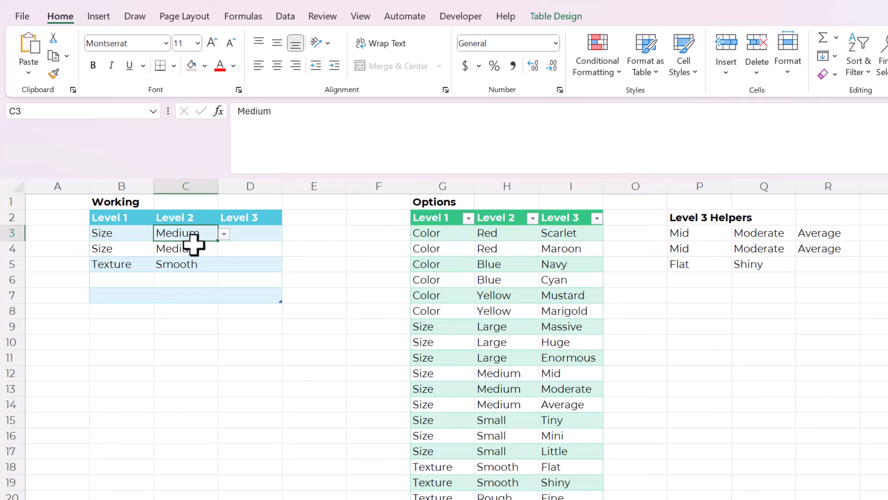
- Choose Small as the Level 2 value in C4
{"action": "left_click", "coordinate": [184, 245]}
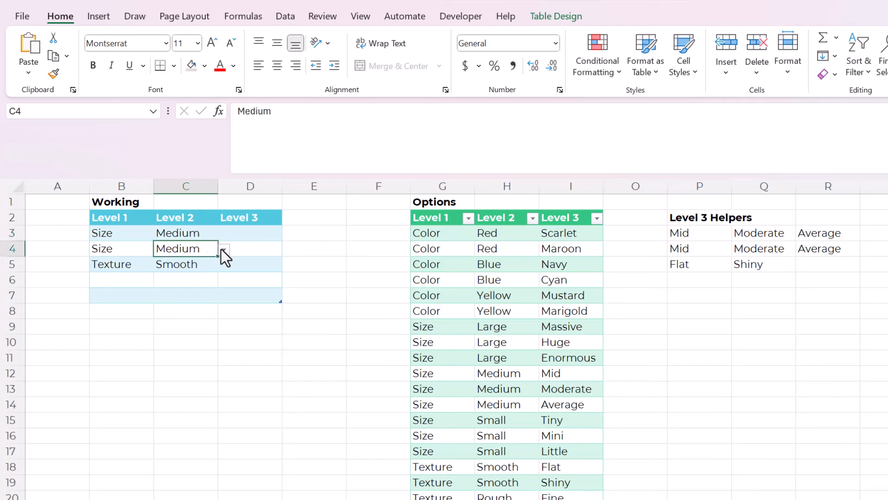
{"action": "left_click", "coordinate": [224, 249]}
{"action": "left_click", "coordinate": [173, 286]}
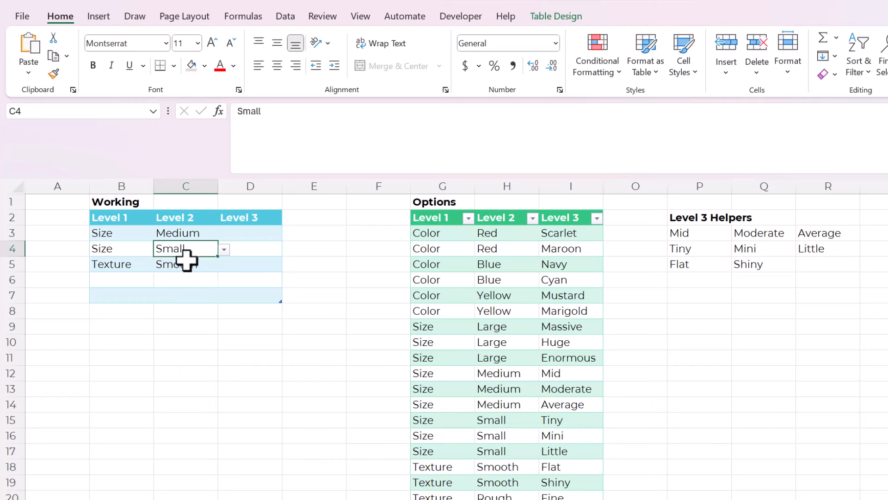
- Set the second row of the Working table to Color in Level 1 and Blue in Level 2
{"action": "left_click", "coordinate": [135, 252]}
{"action": "left_click", "coordinate": [160, 249]}
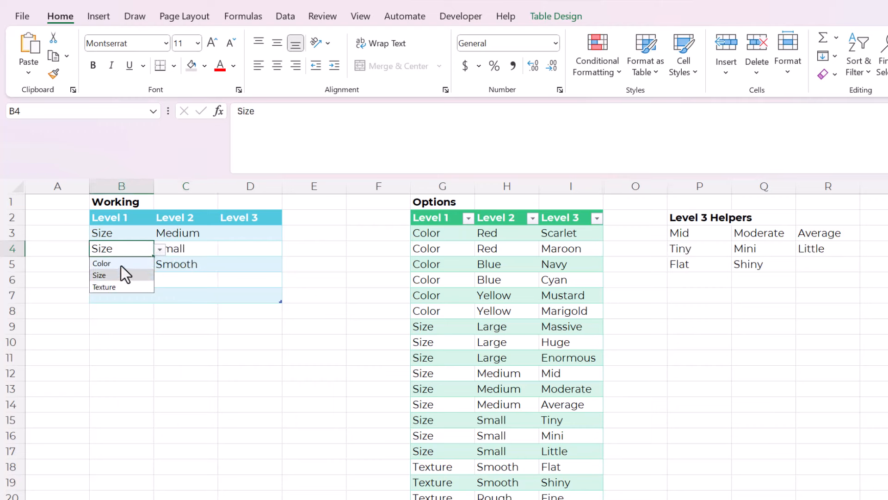
{"action": "left_click", "coordinate": [111, 263]}
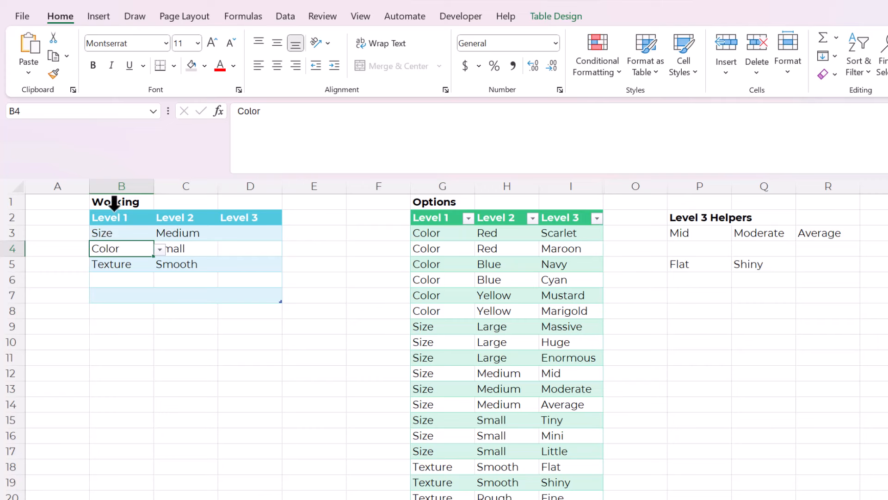
{"action": "left_click", "coordinate": [195, 245]}
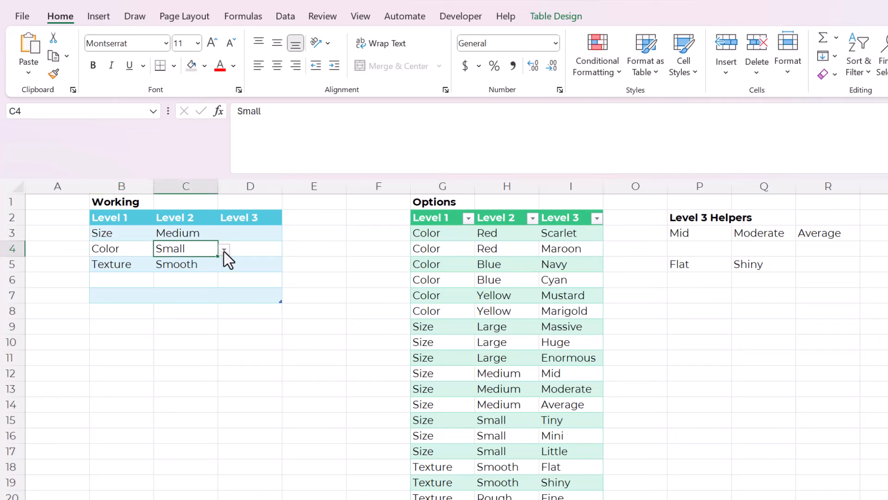
{"action": "left_click", "coordinate": [224, 249]}
{"action": "left_click", "coordinate": [190, 278]}
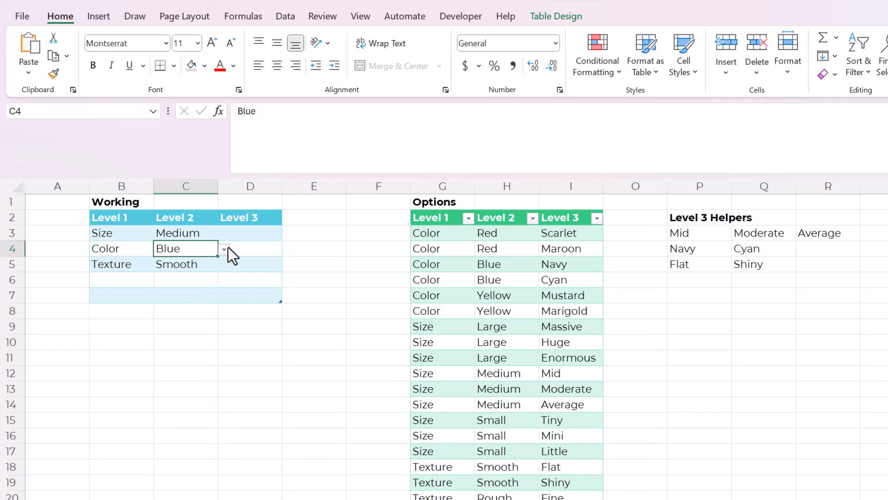
{"action": "left_click", "coordinate": [244, 248]}
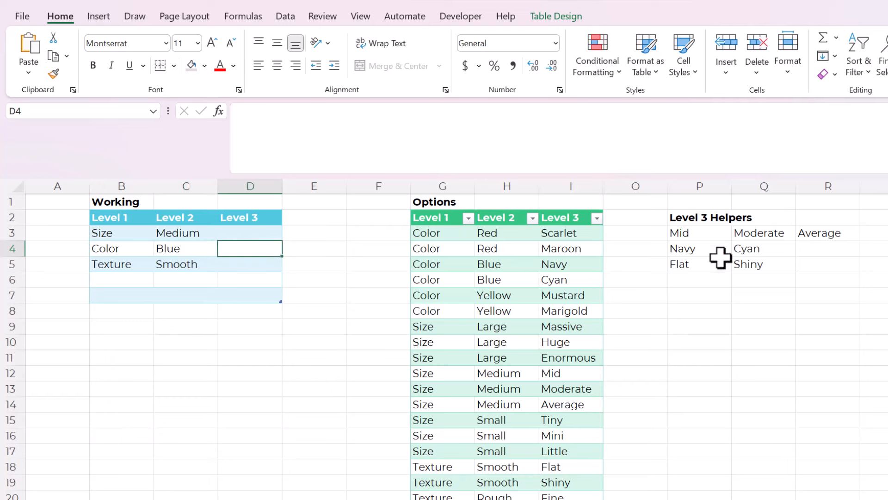
{"action": "left_click_drag", "start_coordinate": [697, 232], "coordinate": [695, 273]}
{"action": "left_click", "coordinate": [654, 264]}
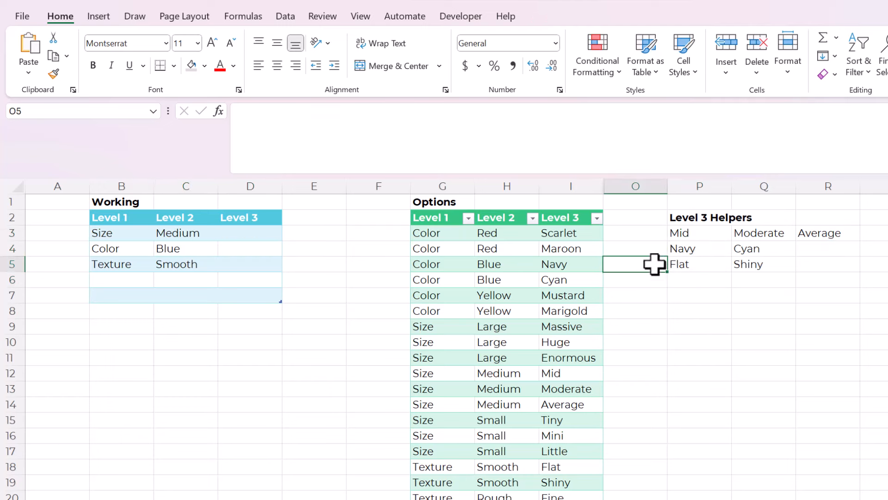
{"action": "left_click", "coordinate": [260, 248]}
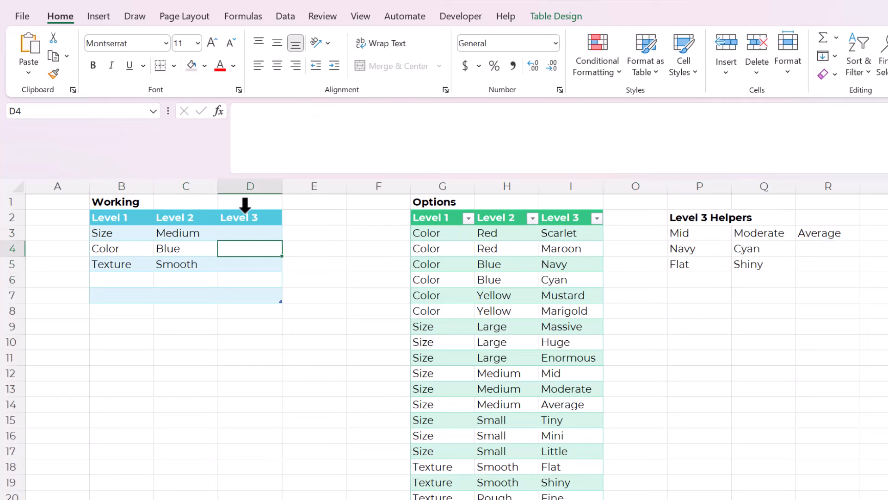
- Set up data validation that allows a List for the Working table's Level 3 cells, D3 to D7
{"action": "left_click", "coordinate": [244, 206]}
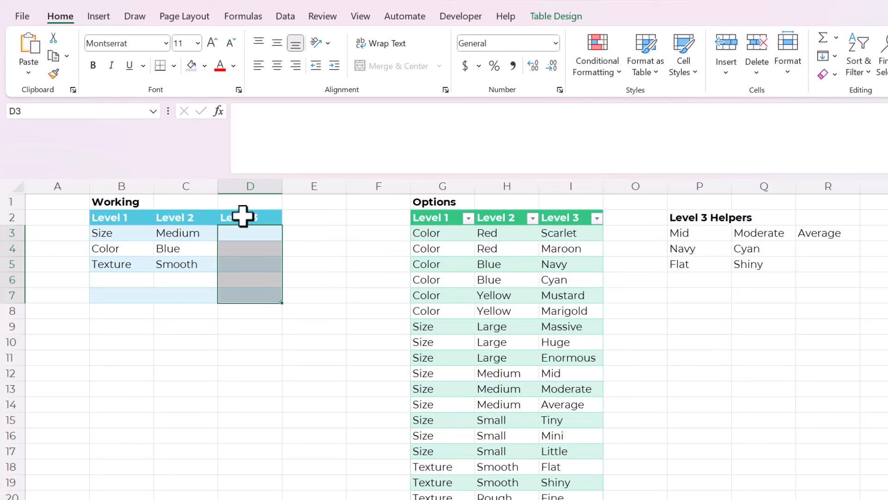
{"action": "left_click", "coordinate": [298, 14]}
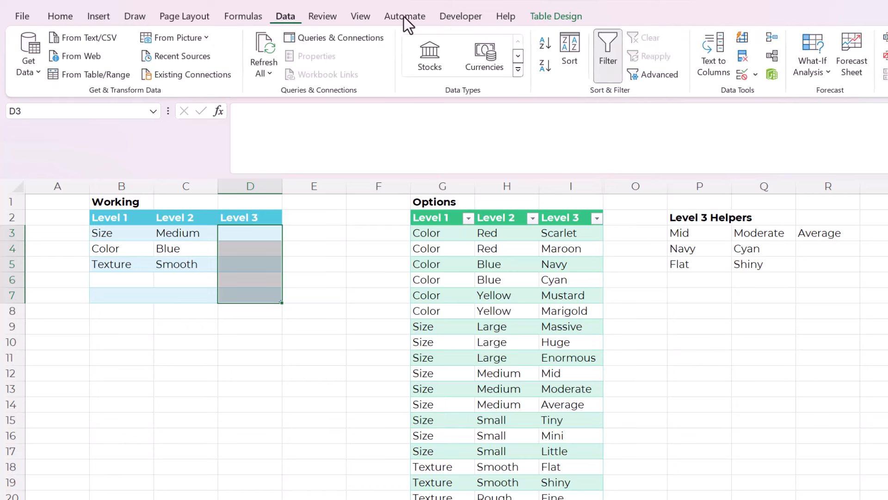
{"action": "left_click", "coordinate": [742, 74]}
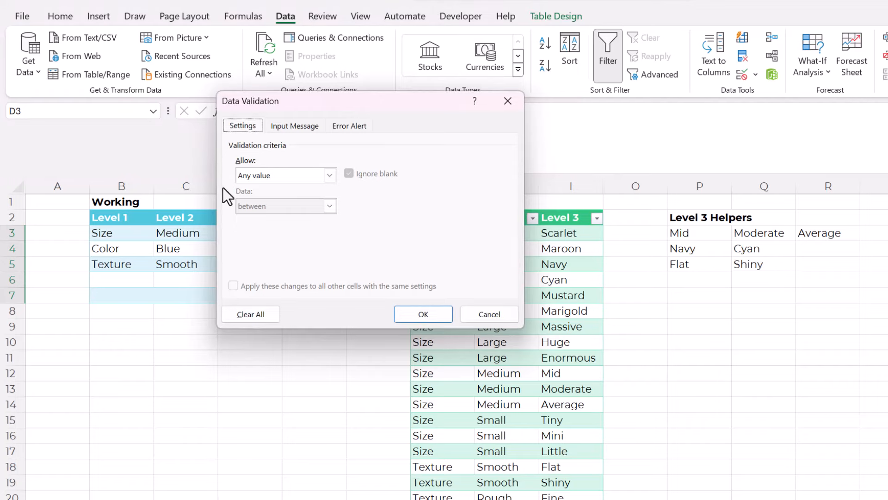
{"action": "left_click", "coordinate": [277, 175]}
{"action": "left_click", "coordinate": [247, 218]}
{"action": "left_click", "coordinate": [260, 236]}
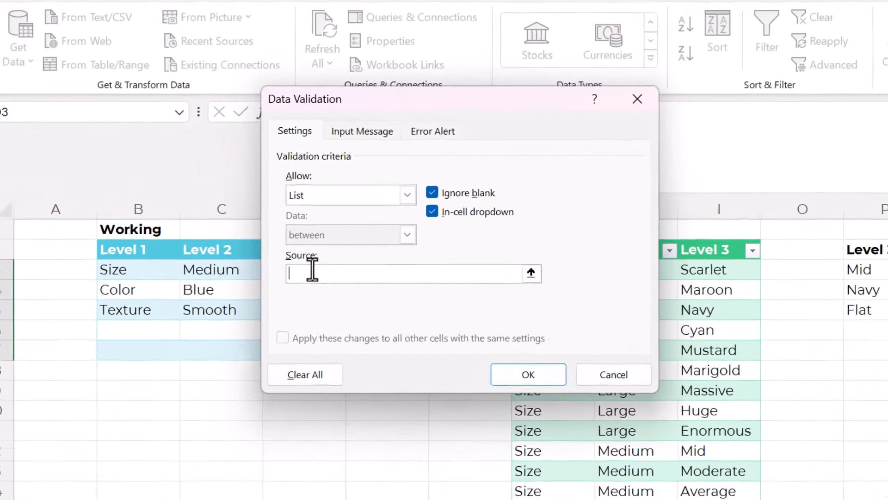
- Point the validation source at the spilled Level 3 helper list starting in P3, using a row-relative reference, and apply the validation
{"action": "type", "text": "="}
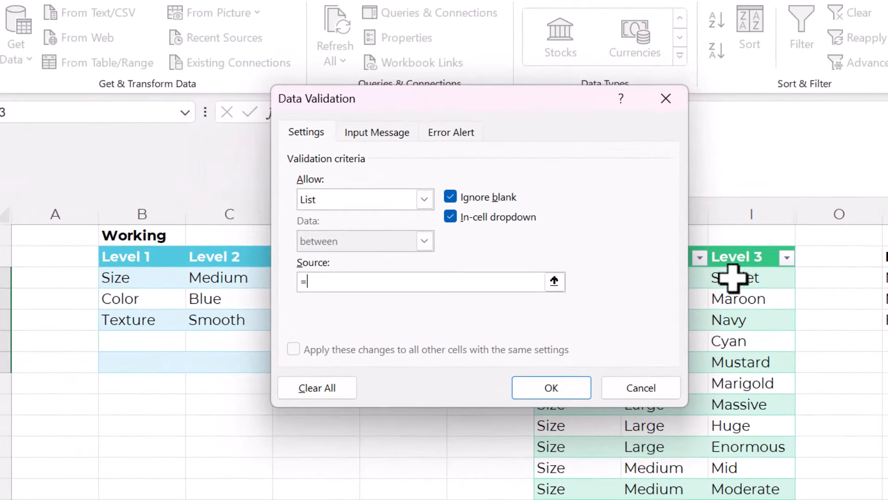
{"action": "left_click", "coordinate": [884, 277]}
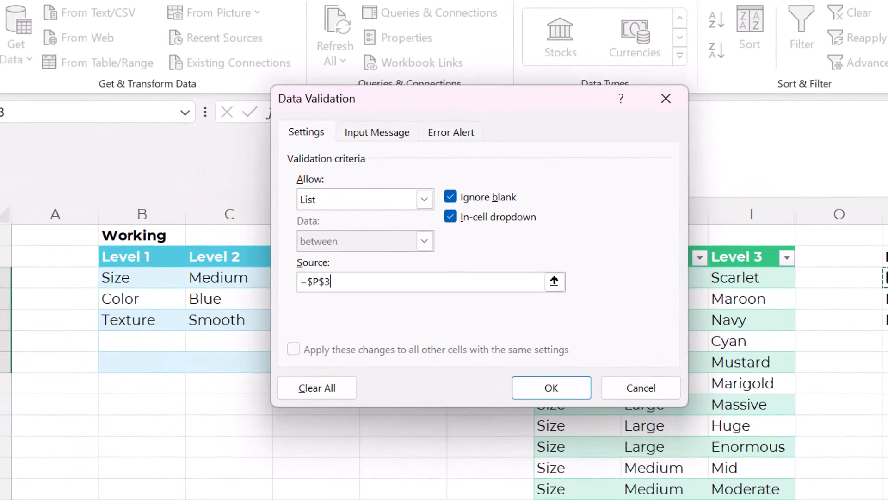
{"action": "left_click", "coordinate": [323, 280]}
{"action": "left_click", "coordinate": [545, 384]}
- Choose Moderate in D3, Cyan in D4 and Flat in D5 from the Level 3 drop-down lists
{"action": "left_click", "coordinate": [304, 278]}
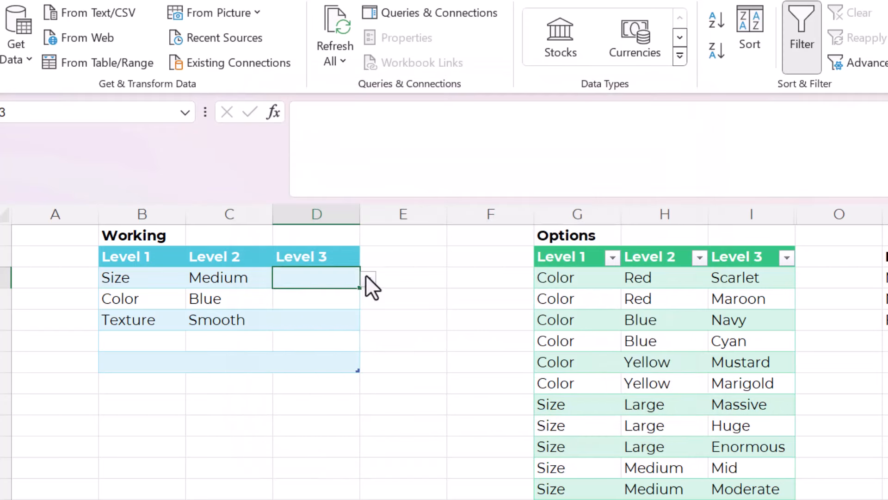
{"action": "left_click", "coordinate": [368, 279]}
{"action": "left_click", "coordinate": [330, 310]}
{"action": "left_click", "coordinate": [342, 298]}
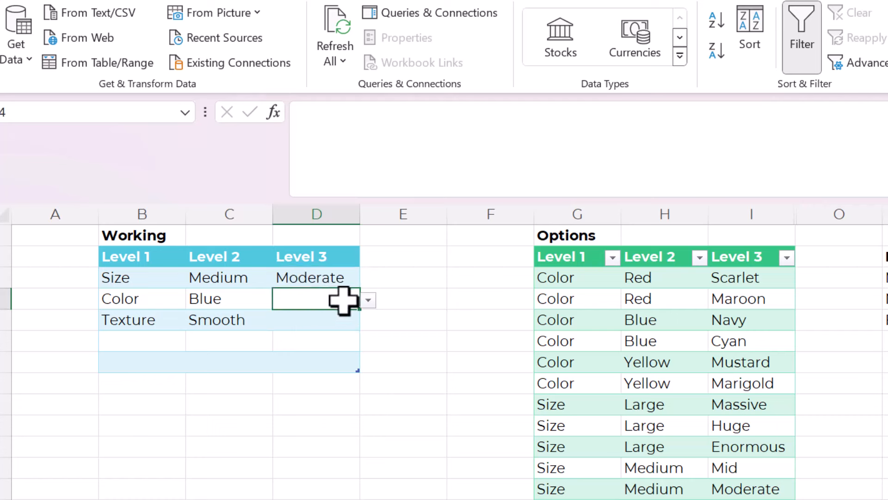
{"action": "left_click", "coordinate": [368, 300]}
{"action": "left_click", "coordinate": [332, 337]}
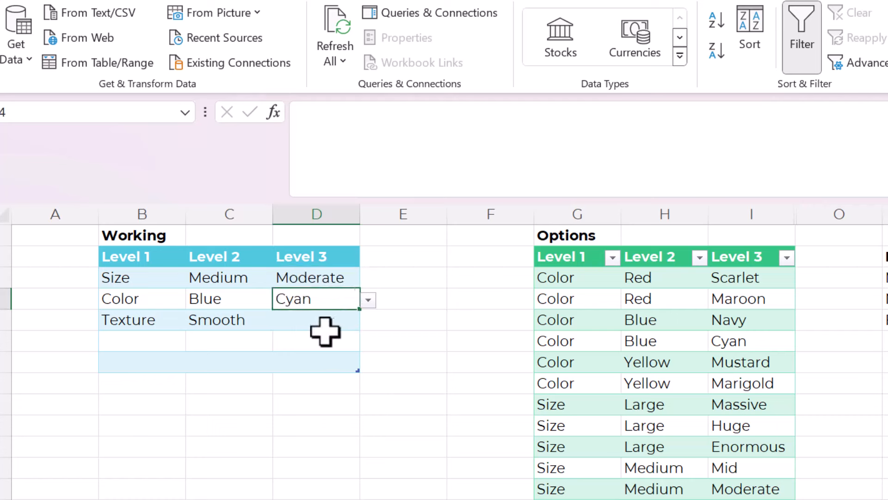
{"action": "left_click", "coordinate": [329, 321]}
{"action": "left_click", "coordinate": [368, 321]}
{"action": "left_click", "coordinate": [343, 342]}
{"action": "left_click", "coordinate": [155, 340]}
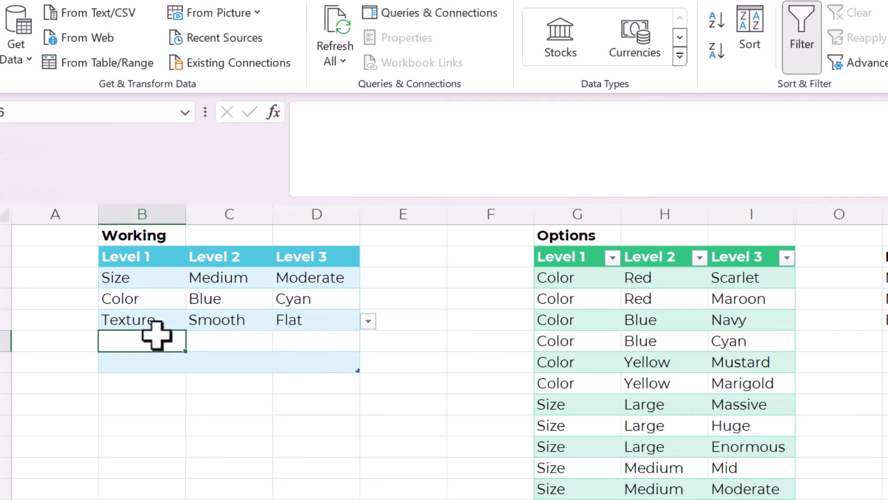
- Fill the fourth row of the Working table with Color, Blue and Navy from the three drop-down lists
{"action": "left_click", "coordinate": [194, 341]}
{"action": "left_click", "coordinate": [165, 363]}
{"action": "left_click", "coordinate": [237, 350]}
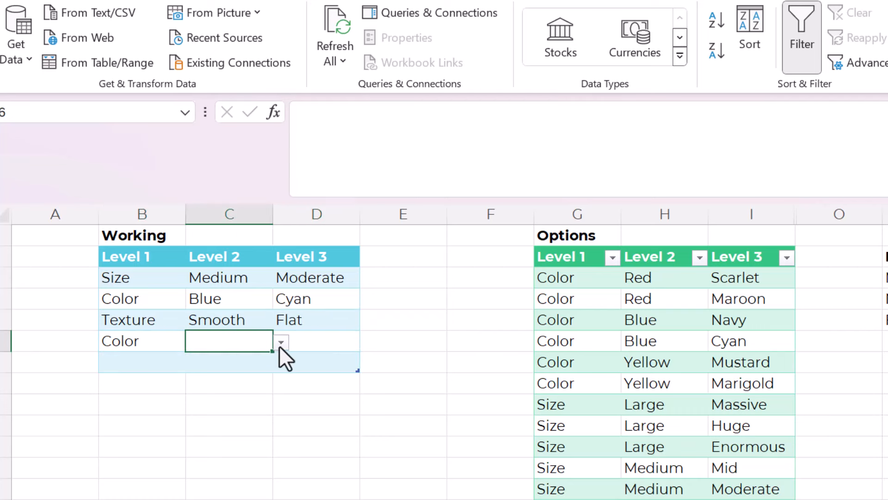
{"action": "left_click", "coordinate": [280, 343]}
{"action": "left_click", "coordinate": [199, 377]}
{"action": "left_click", "coordinate": [330, 341]}
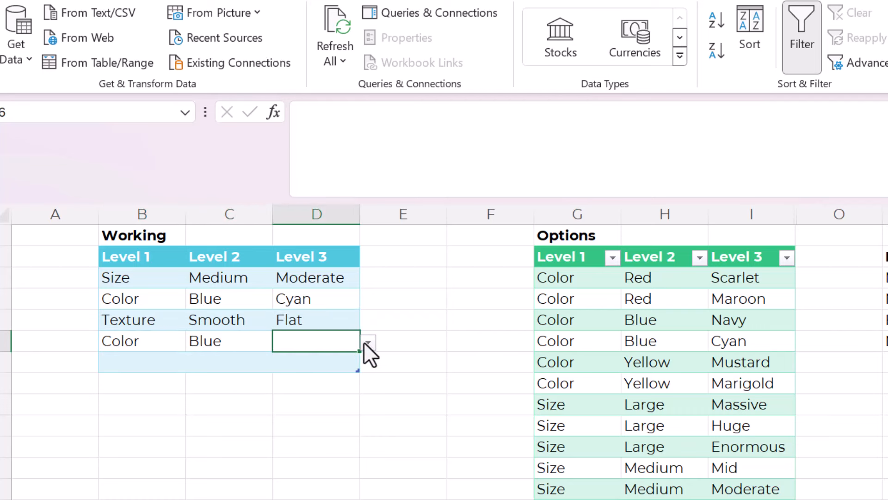
{"action": "left_click", "coordinate": [367, 342]}
{"action": "left_click", "coordinate": [324, 363]}
- Fill the fifth row of the Working table with Color, Red and Scarlet from the three drop-down lists
{"action": "left_click", "coordinate": [153, 360]}
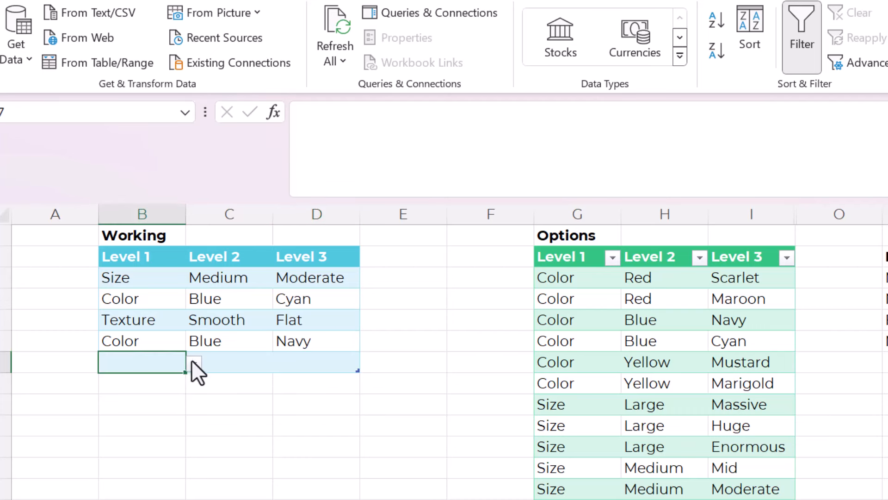
{"action": "left_click", "coordinate": [194, 363]}
{"action": "left_click", "coordinate": [174, 378]}
{"action": "left_click", "coordinate": [250, 363]}
{"action": "left_click", "coordinate": [281, 364]}
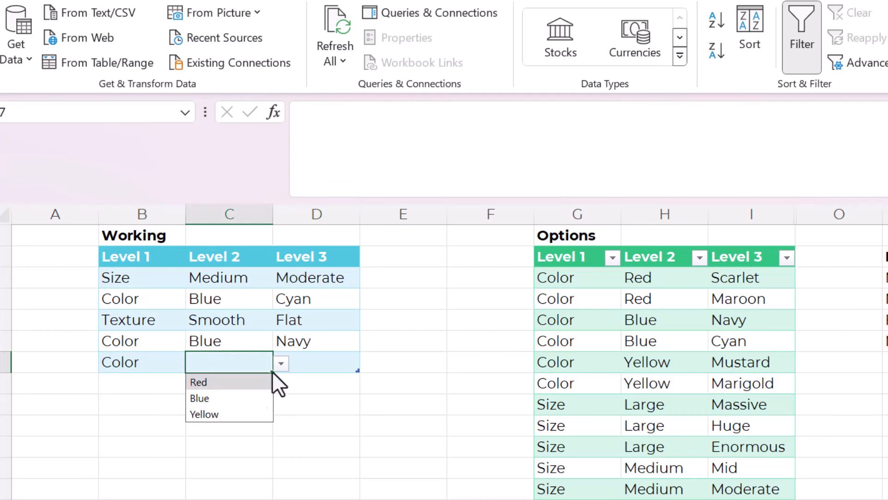
{"action": "left_click", "coordinate": [260, 382]}
{"action": "left_click", "coordinate": [348, 360]}
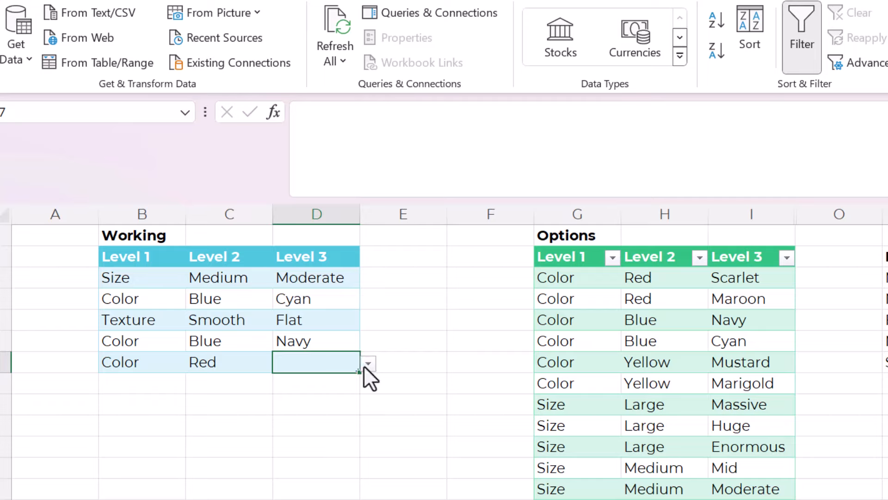
{"action": "left_click", "coordinate": [367, 364]}
{"action": "left_click", "coordinate": [322, 386]}
- Extend the Level 3 helper formula from P7 down column P to at least row 36 for future table rows
{"action": "left_click", "coordinate": [839, 383]}
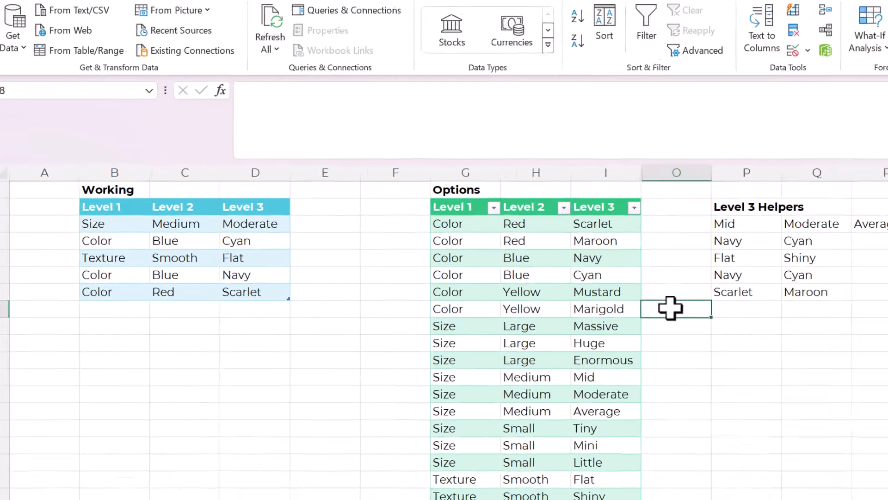
{"action": "left_click_drag", "start_coordinate": [628, 192], "coordinate": [666, 492]}
{"action": "left_click", "coordinate": [639, 279]}
{"action": "left_click", "coordinate": [649, 253]}
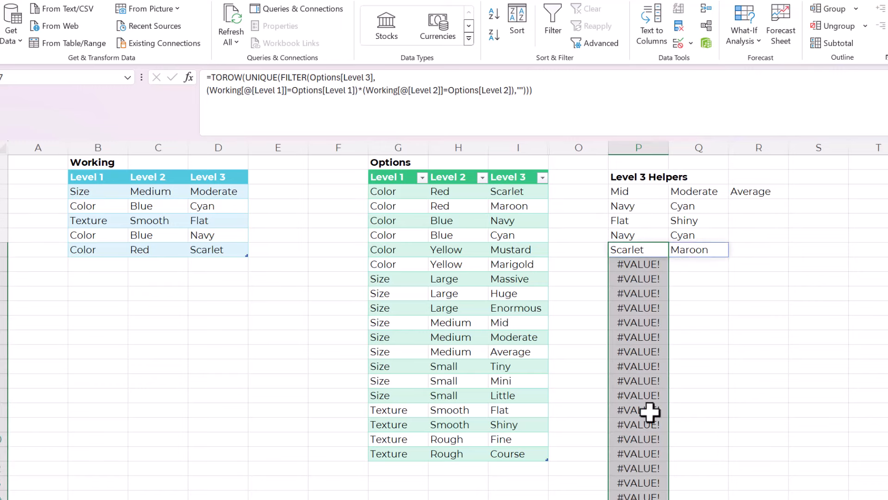
{"action": "scroll", "coordinate": [693, 426], "scroll_direction": "down", "scroll_amount": 4}
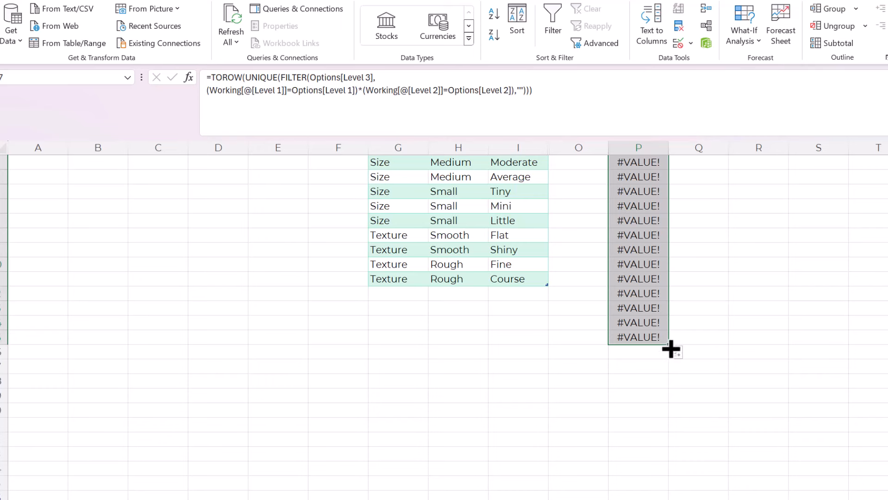
{"action": "left_click_drag", "start_coordinate": [671, 348], "coordinate": [674, 481]}
{"action": "scroll", "coordinate": [703, 373], "scroll_direction": "down", "scroll_amount": 2}
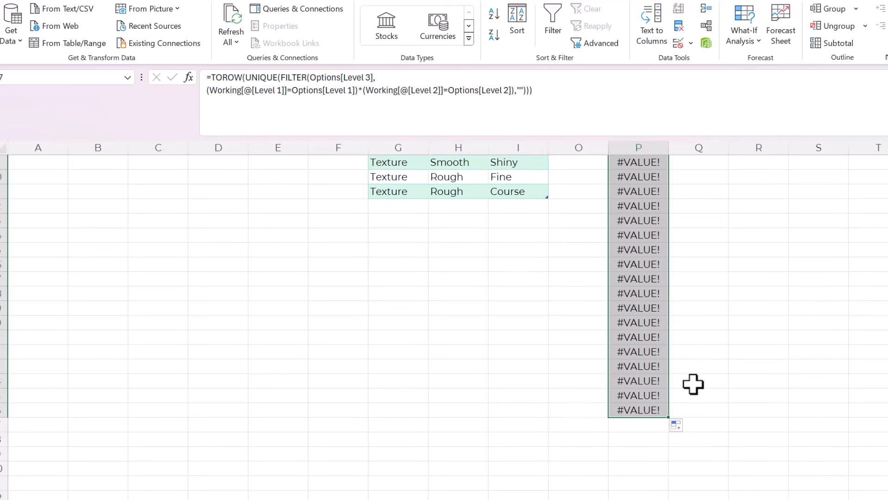
{"action": "left_click", "coordinate": [692, 383]}
{"action": "left_click", "coordinate": [665, 410]}
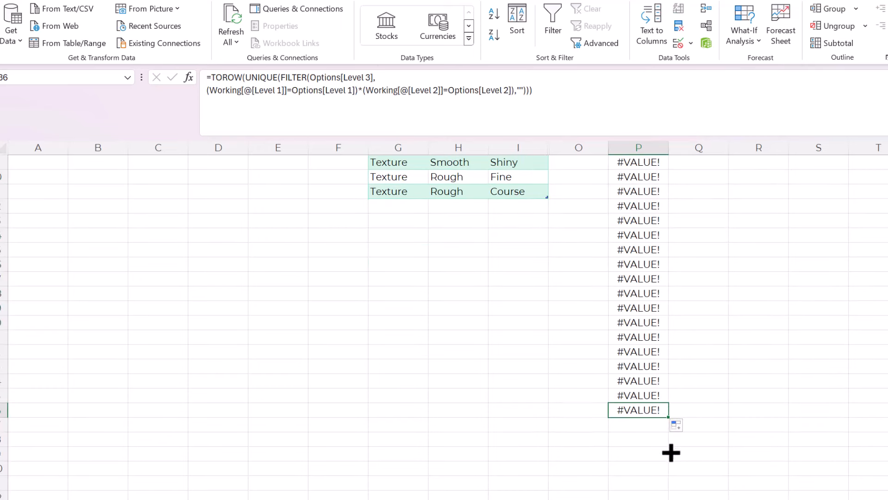
{"action": "left_click_drag", "start_coordinate": [671, 453], "coordinate": [672, 476]}
{"action": "left_click", "coordinate": [717, 395]}
{"action": "scroll", "coordinate": [712, 387], "scroll_direction": "up", "scroll_amount": 7}
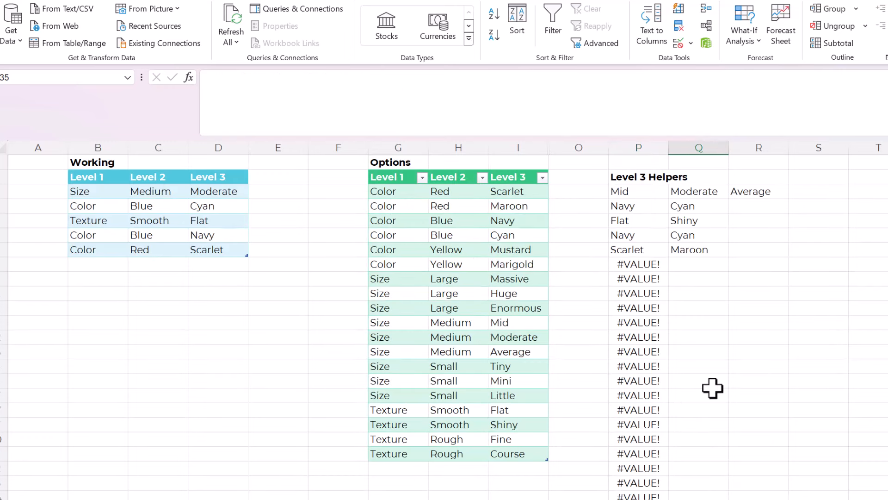
- Add a new row directly below the Working table with Texture in Level 1, Smooth in Level 2 and Shiny in Level 3
{"action": "left_click", "coordinate": [87, 264]}
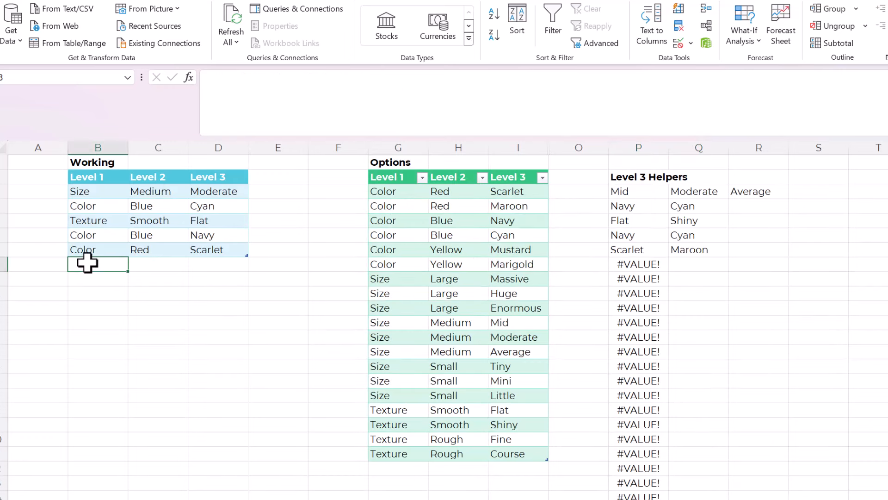
{"action": "type", "text": "Texture"}
{"action": "key", "text": "Return"}
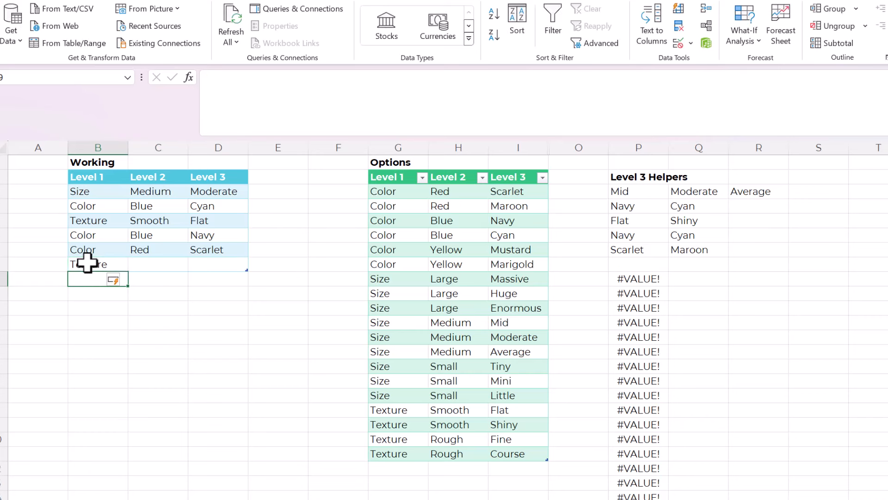
{"action": "left_click", "coordinate": [139, 267]}
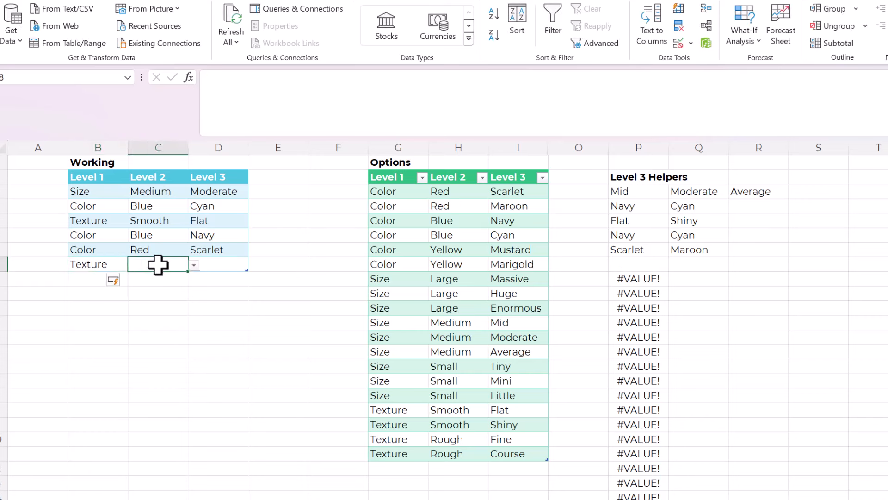
{"action": "left_click", "coordinate": [194, 265]}
{"action": "left_click", "coordinate": [167, 277]}
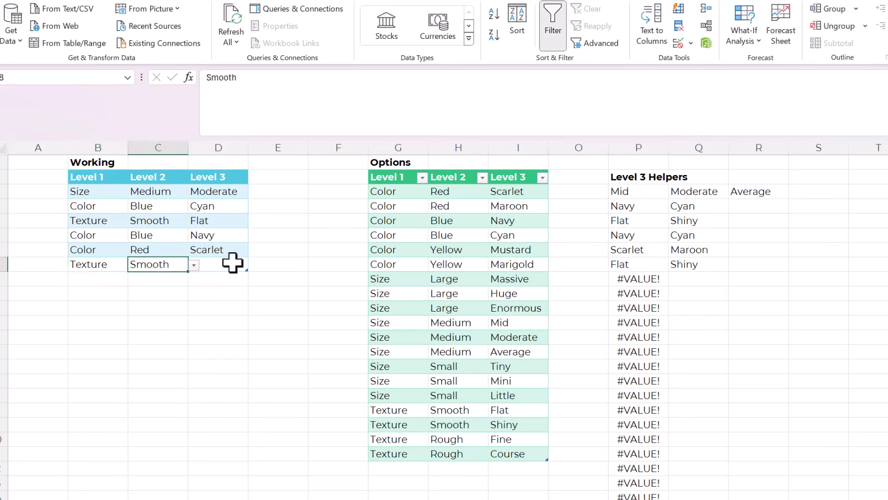
{"action": "left_click", "coordinate": [231, 262]}
{"action": "left_click", "coordinate": [253, 265]}
{"action": "left_click", "coordinate": [233, 287]}
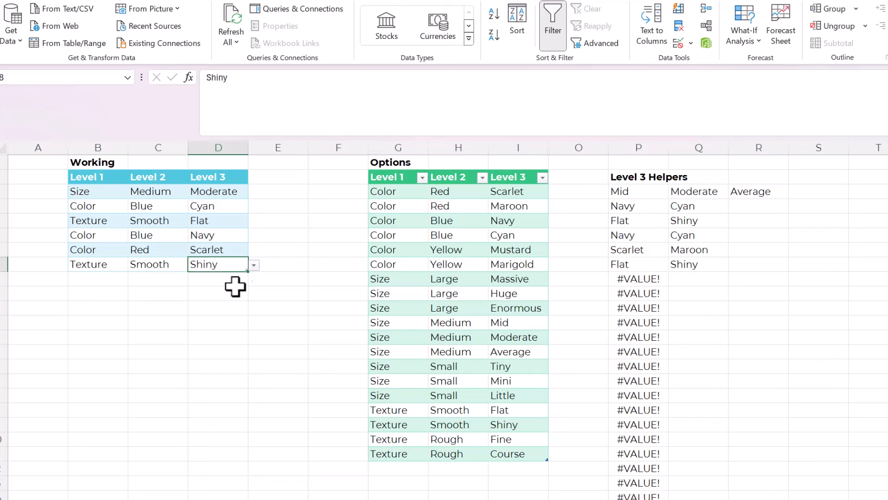
{"action": "left_click", "coordinate": [290, 262]}
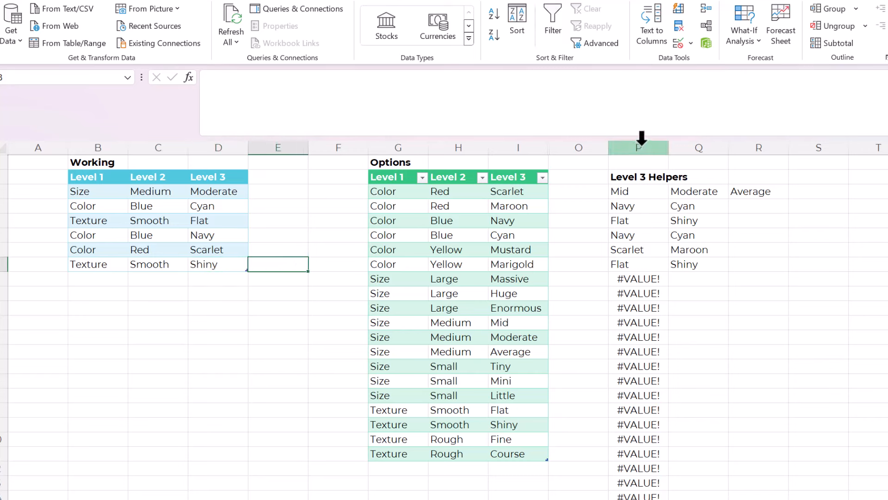
- Shade the Level 3 helper columns P to R with a light grey fill
{"action": "left_click_drag", "start_coordinate": [640, 139], "coordinate": [769, 145]}
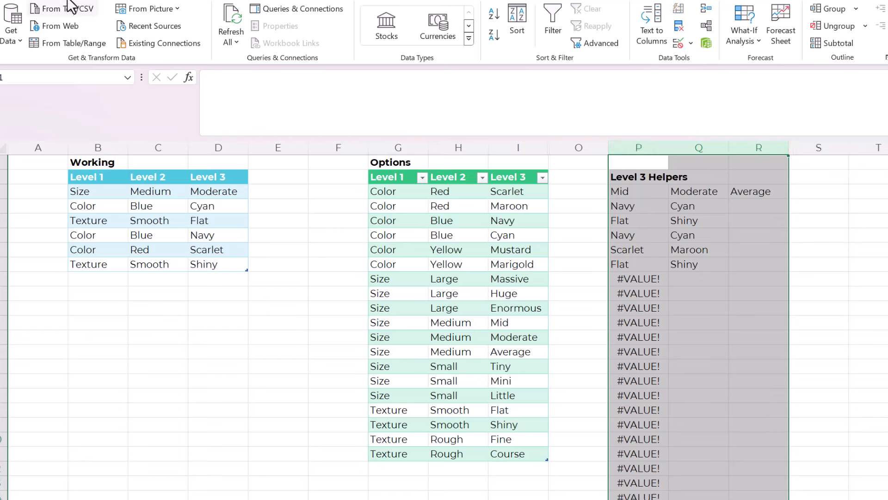
{"action": "left_click", "coordinate": [47, 0]}
{"action": "left_click", "coordinate": [166, 38]}
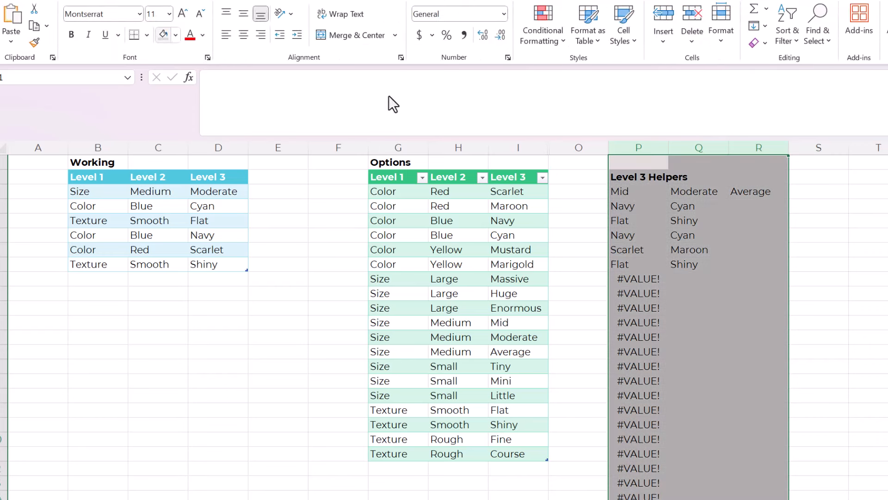
{"action": "left_click", "coordinate": [587, 209]}
- Hide columns G through R, which hold the Options table and the helper lists
{"action": "left_click", "coordinate": [384, 147]}
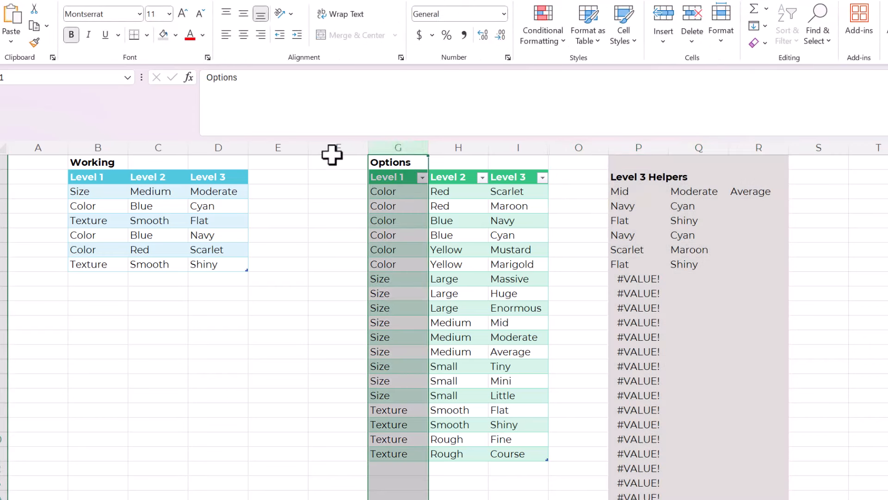
{"action": "left_click_drag", "start_coordinate": [397, 141], "coordinate": [752, 159]}
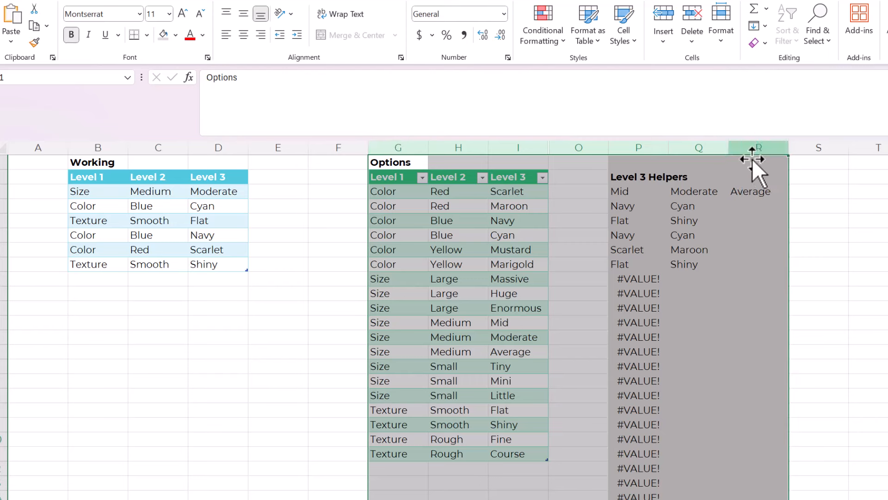
{"action": "right_click", "coordinate": [752, 159]}
{"action": "left_click", "coordinate": [767, 399]}
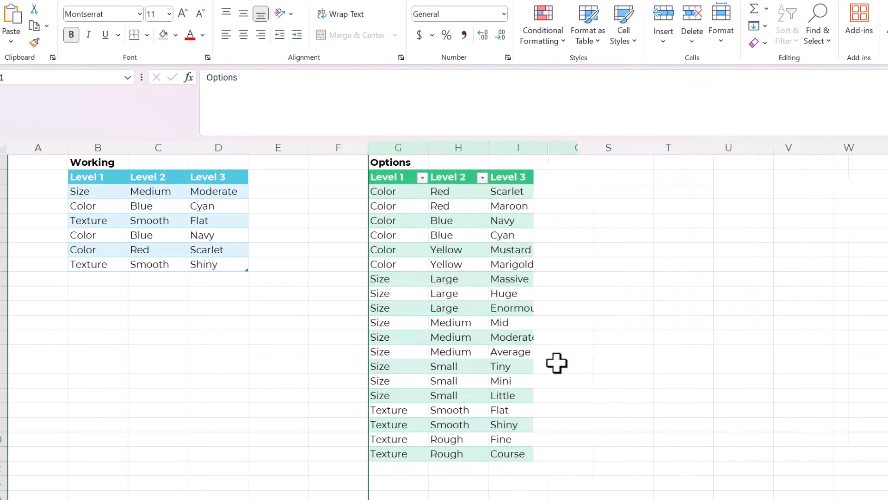
{"action": "left_click", "coordinate": [252, 320]}
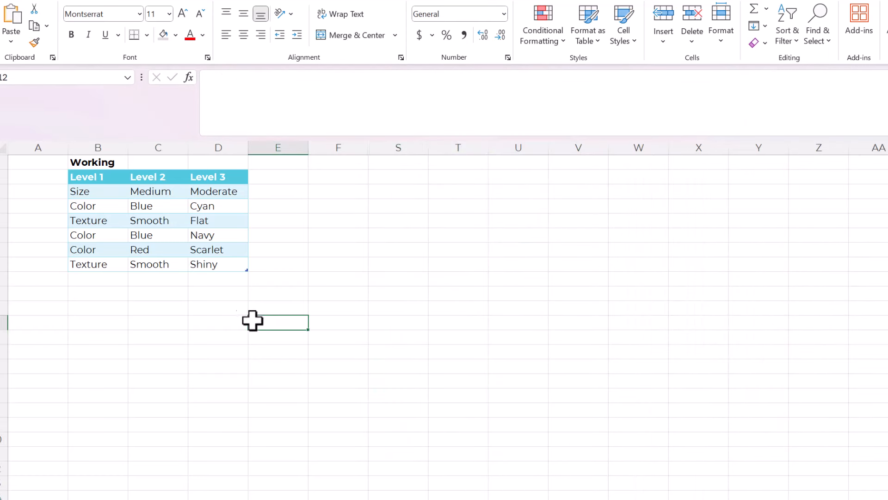
- Collapse the formula bar to a single line and clear the Working title from B1
{"action": "left_click", "coordinate": [205, 298]}
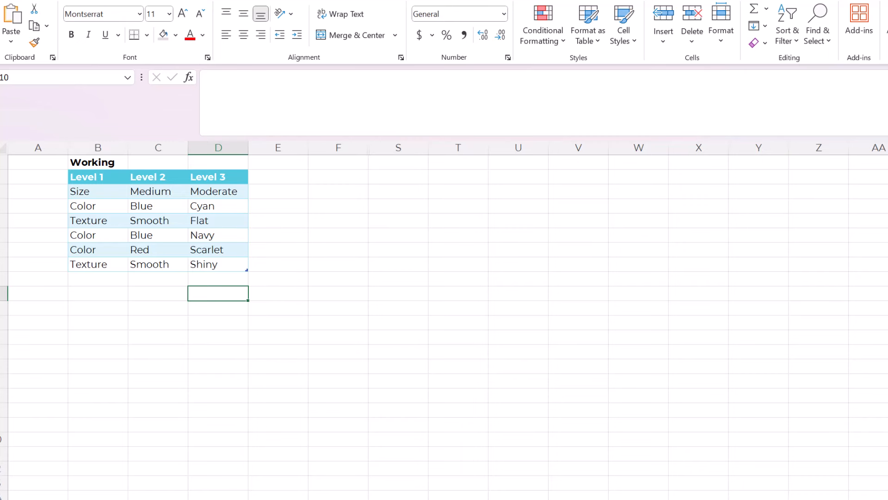
{"action": "key", "text": "ctrl+shift+u"}
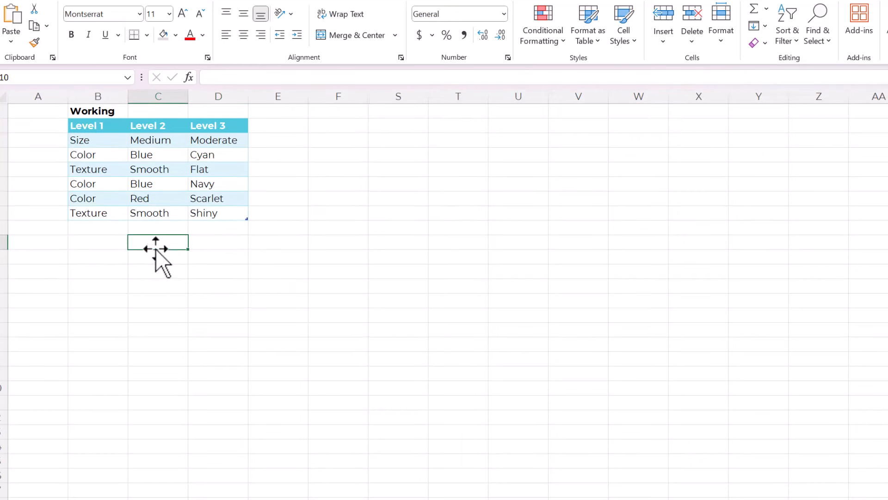
{"action": "left_click", "coordinate": [108, 111]}
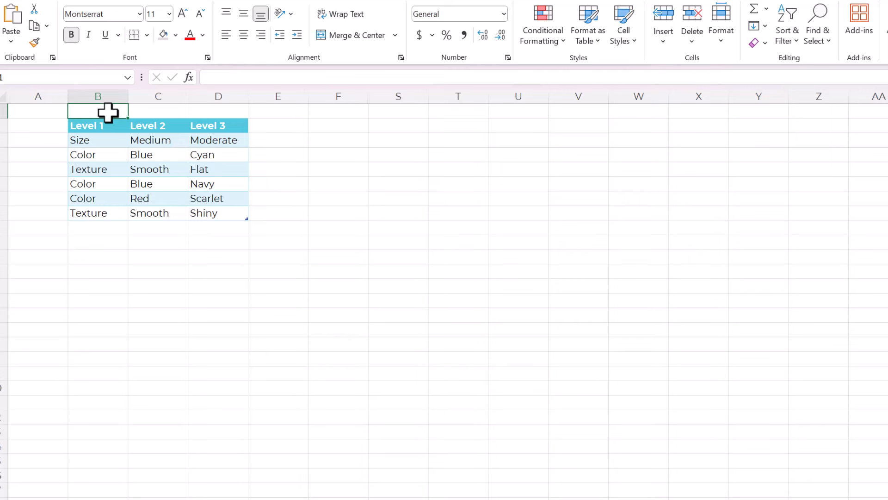
{"action": "left_click_drag", "start_coordinate": [360, 95], "coordinate": [398, 99]}
{"action": "left_click", "coordinate": [350, 158]}
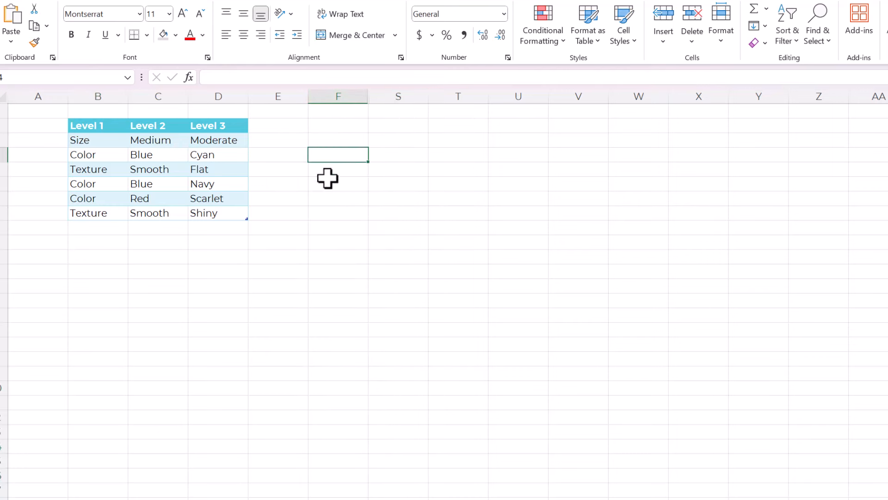
{"action": "left_click", "coordinate": [296, 157]}
{"action": "left_click", "coordinate": [313, 173]}
{"action": "left_click", "coordinate": [313, 229]}
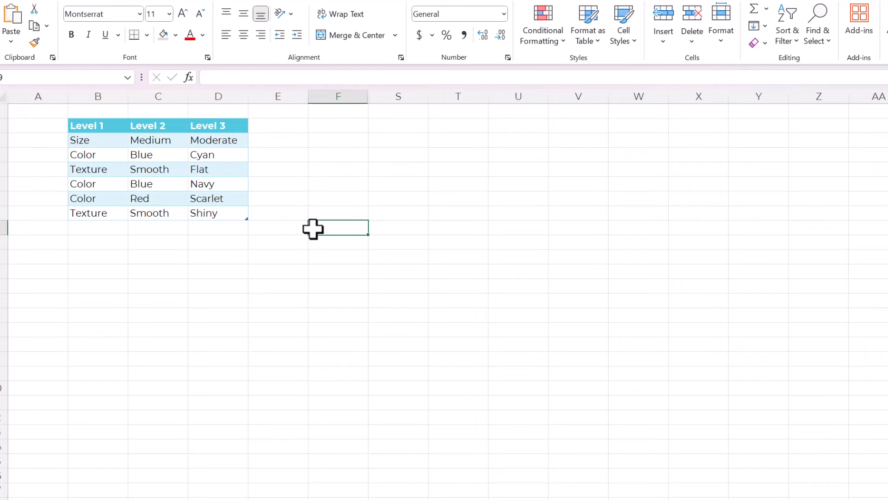